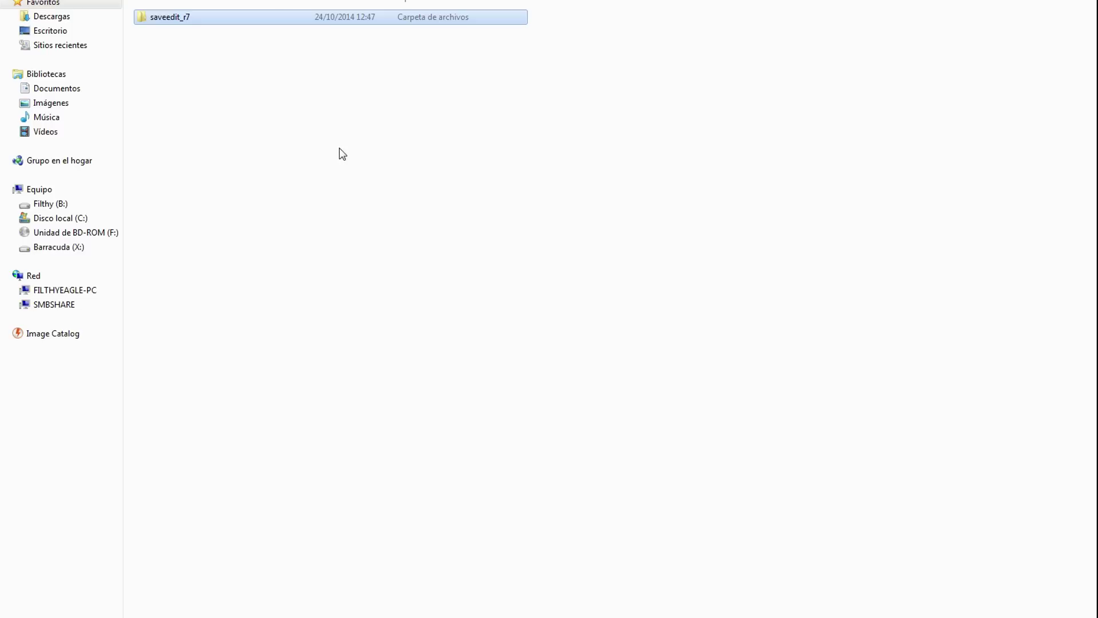
- Open the saveedit_r7 folder and launch Gibbed.BorderlandsOz.SaveEdit.exe
double_click(201, 20)
click(158, 32)
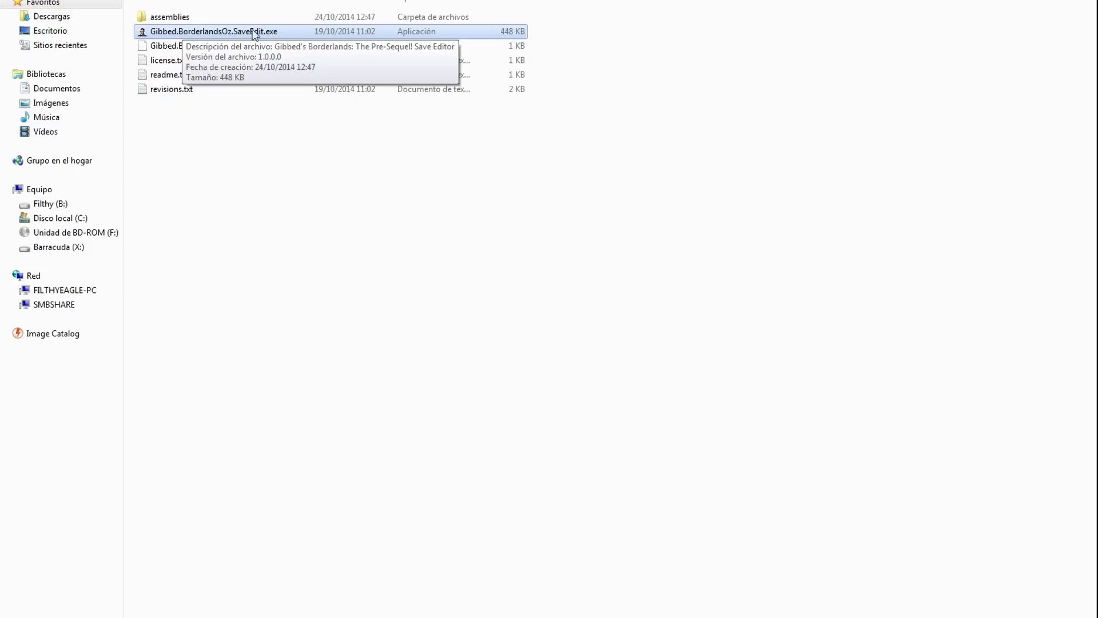
click(238, 208)
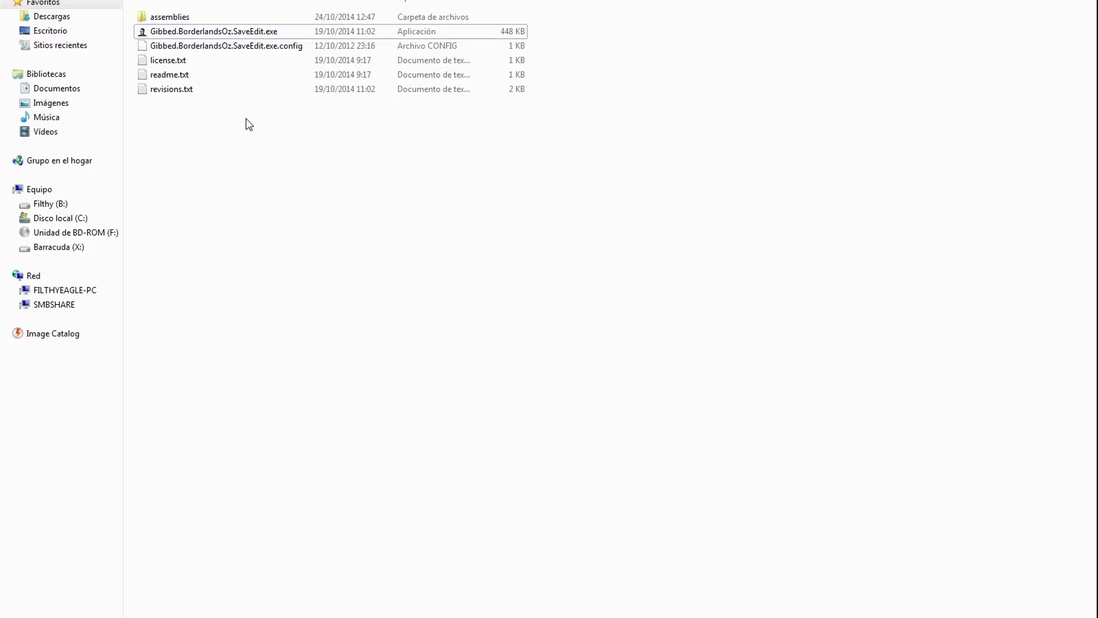
click(213, 33)
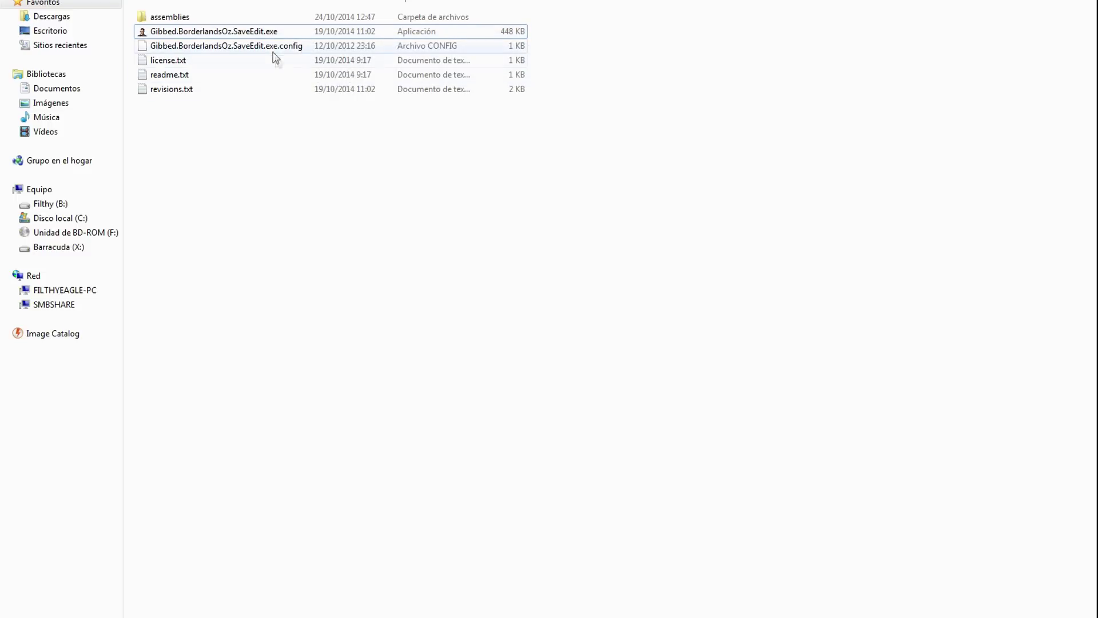
click(273, 33)
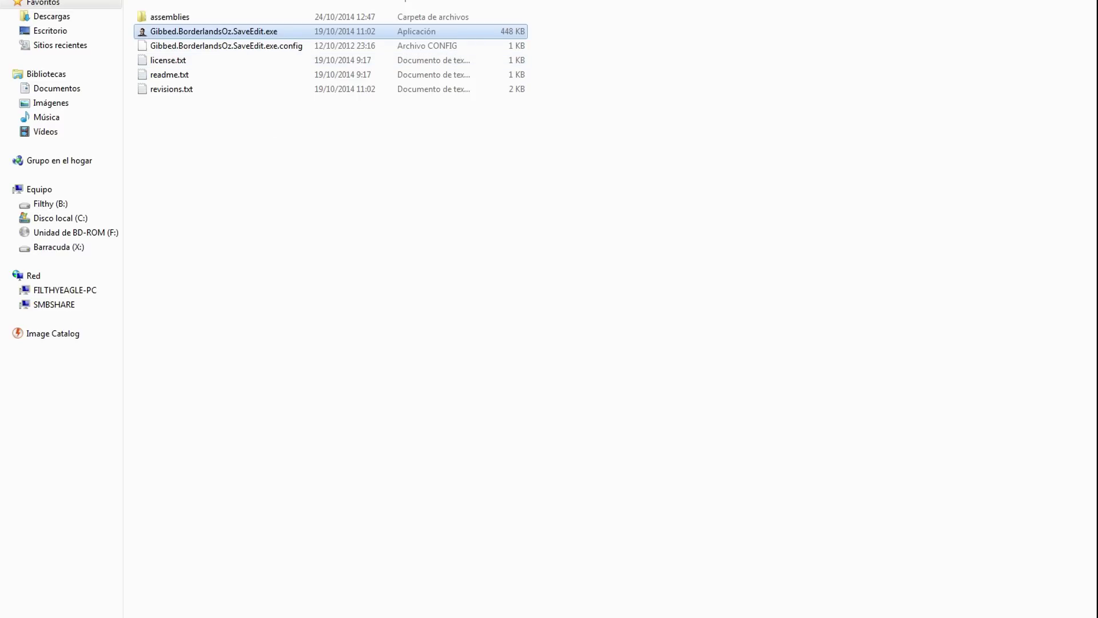
key(Return)
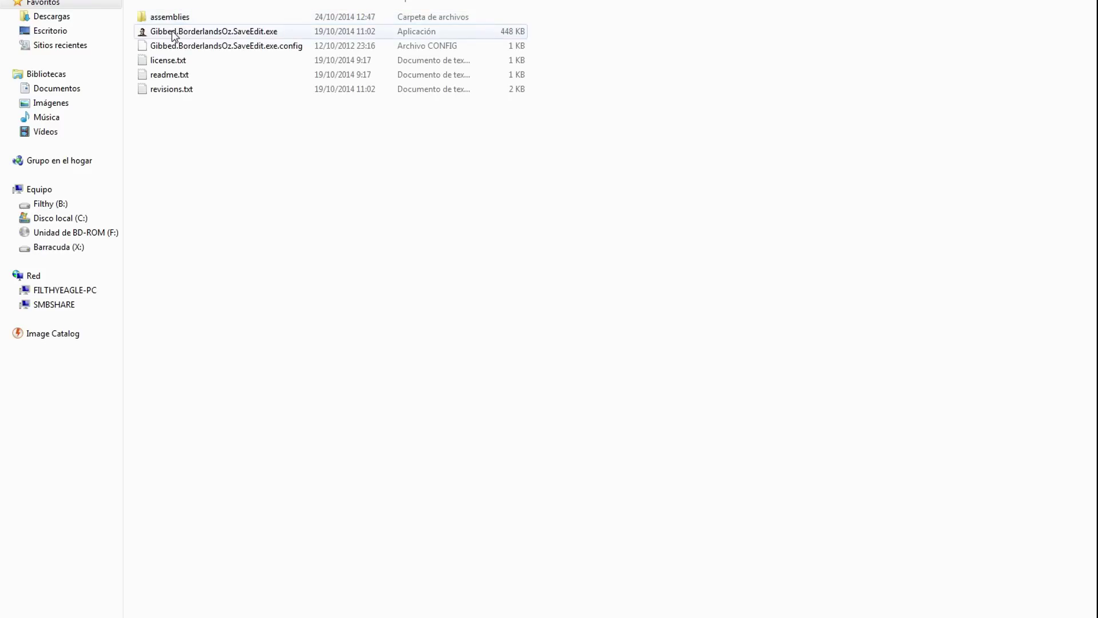
click(174, 36)
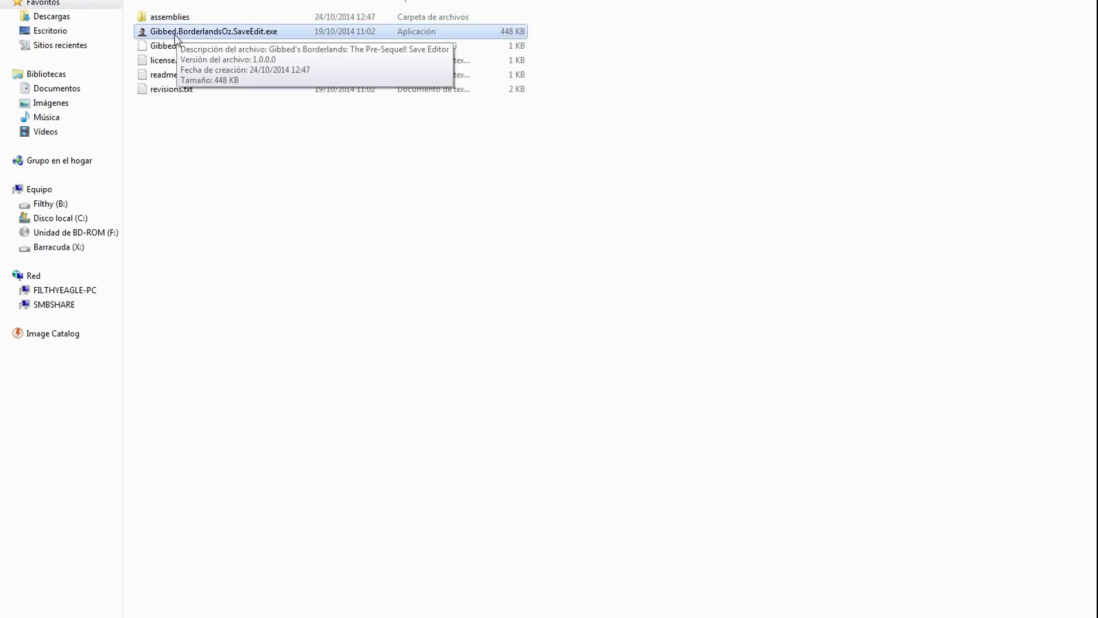
double_click(277, 32)
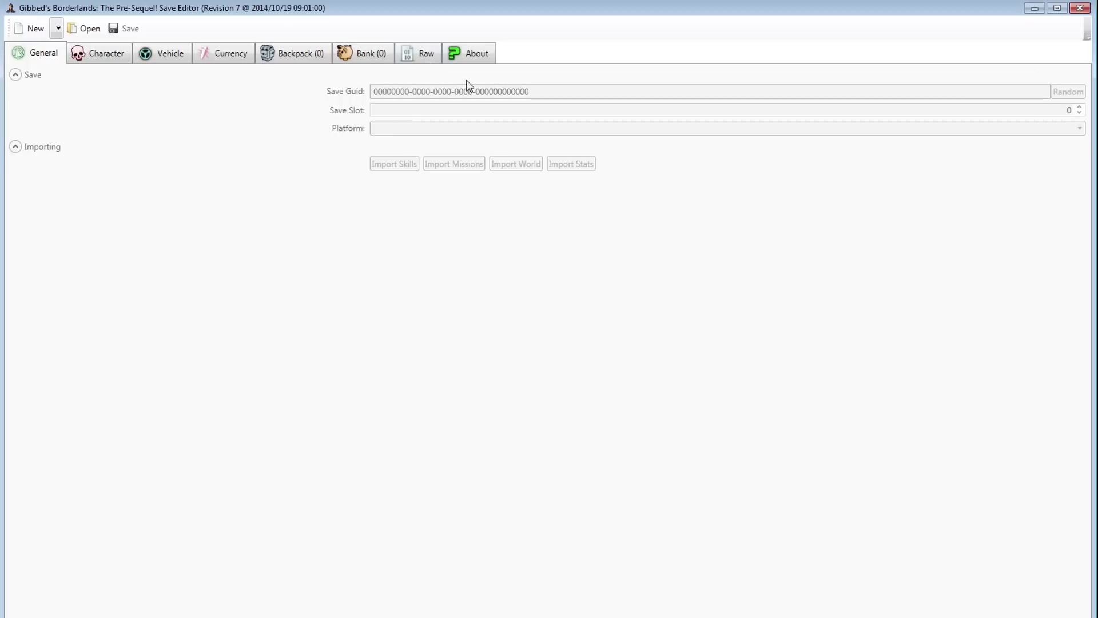
- Start opening a save file and browse into the account's numbered folder inside SaveData
click(86, 29)
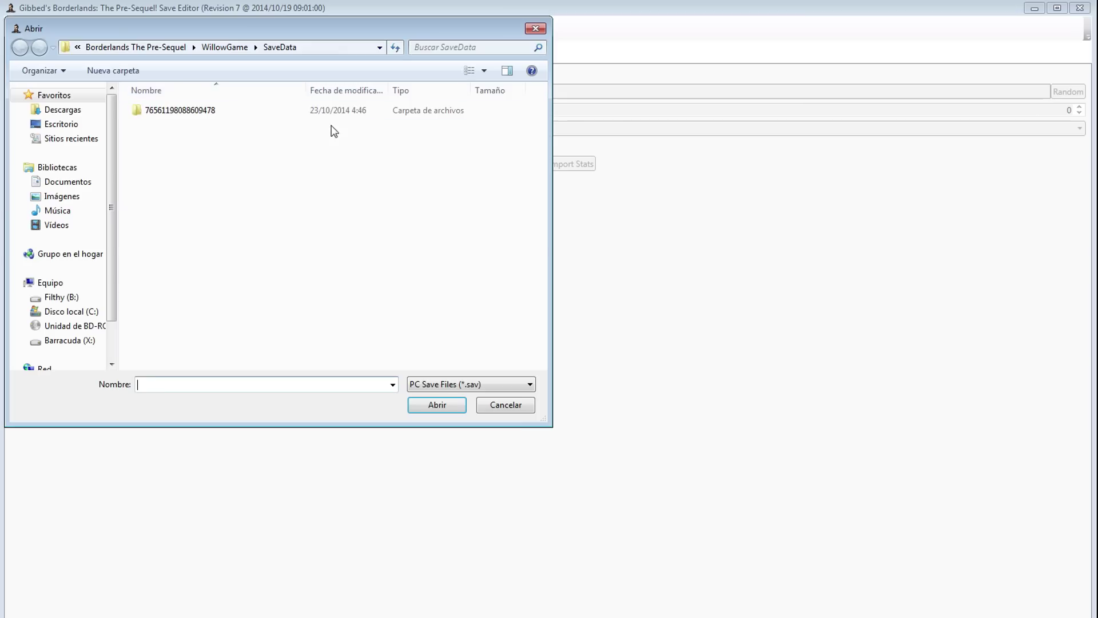
double_click(204, 112)
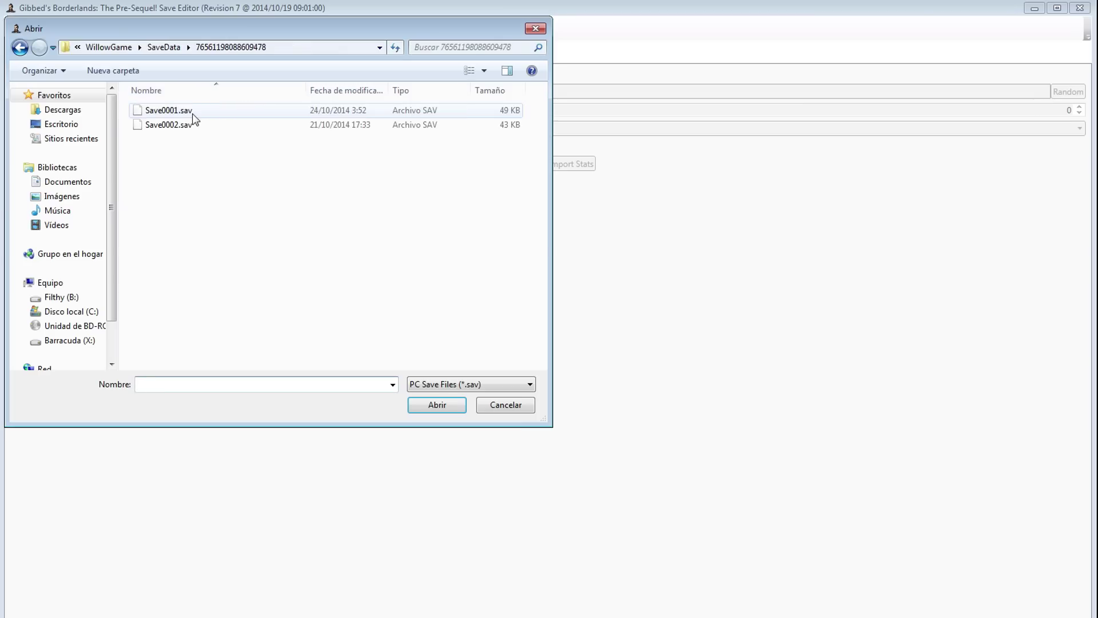
drag(270, 30, 596, 132)
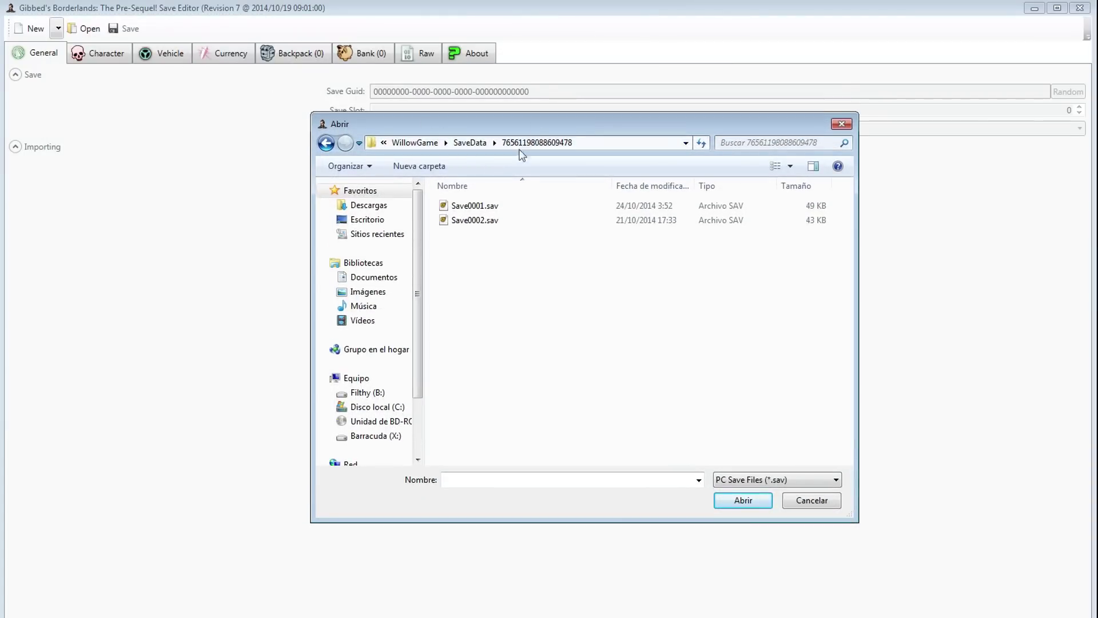
- Browse from Borderlands The Pre-Sequel through WillowGame and SaveData into the account's numbered save folder
click(381, 142)
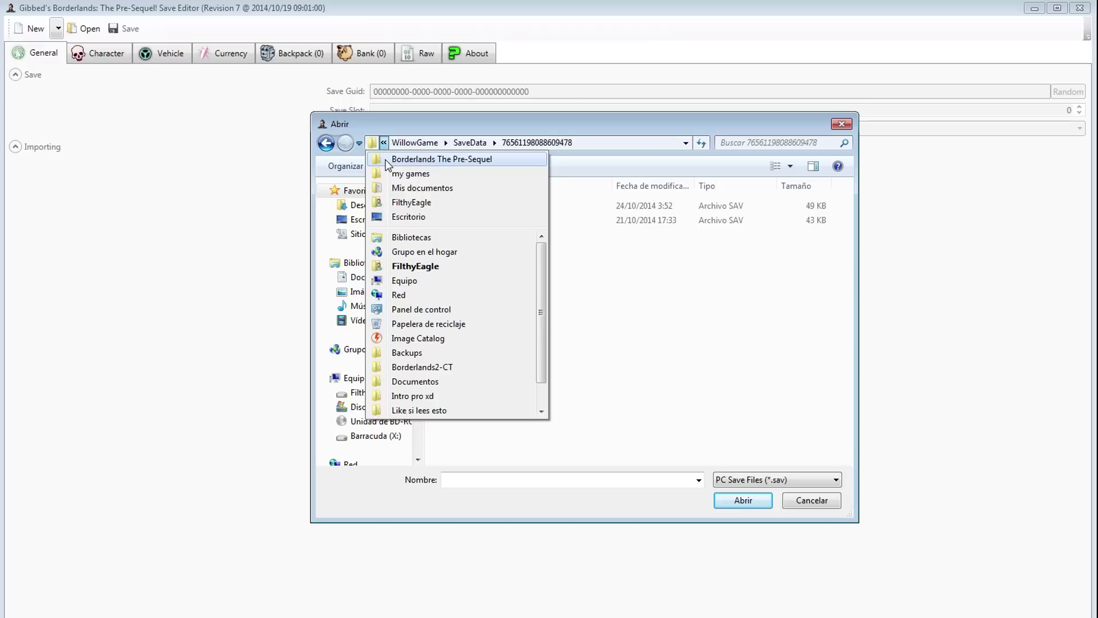
click(387, 160)
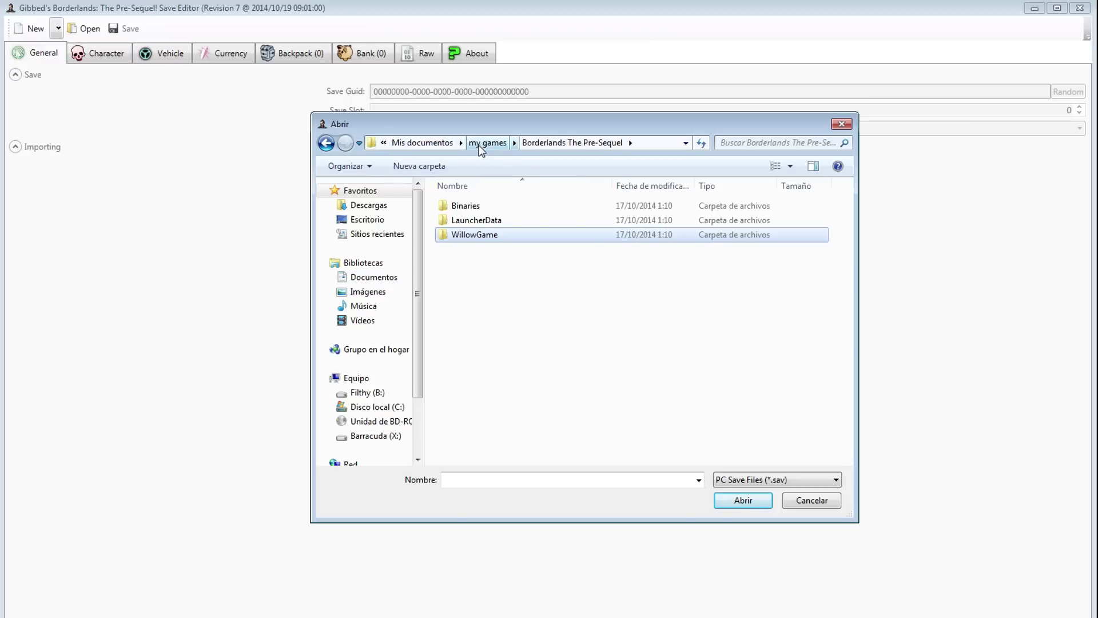
double_click(471, 242)
double_click(472, 241)
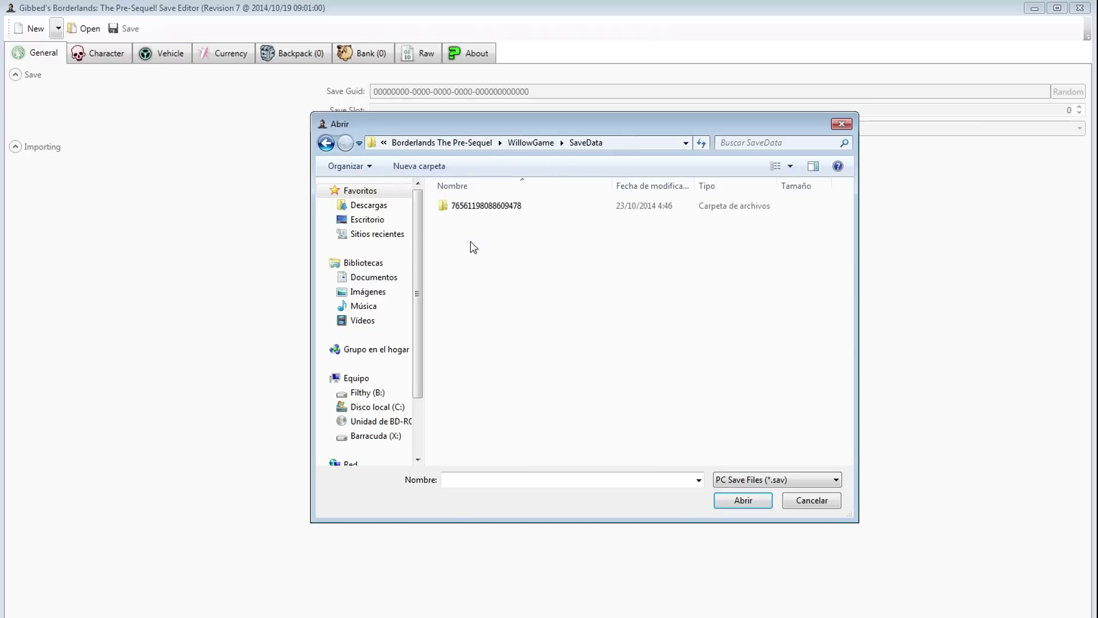
double_click(486, 210)
click(486, 209)
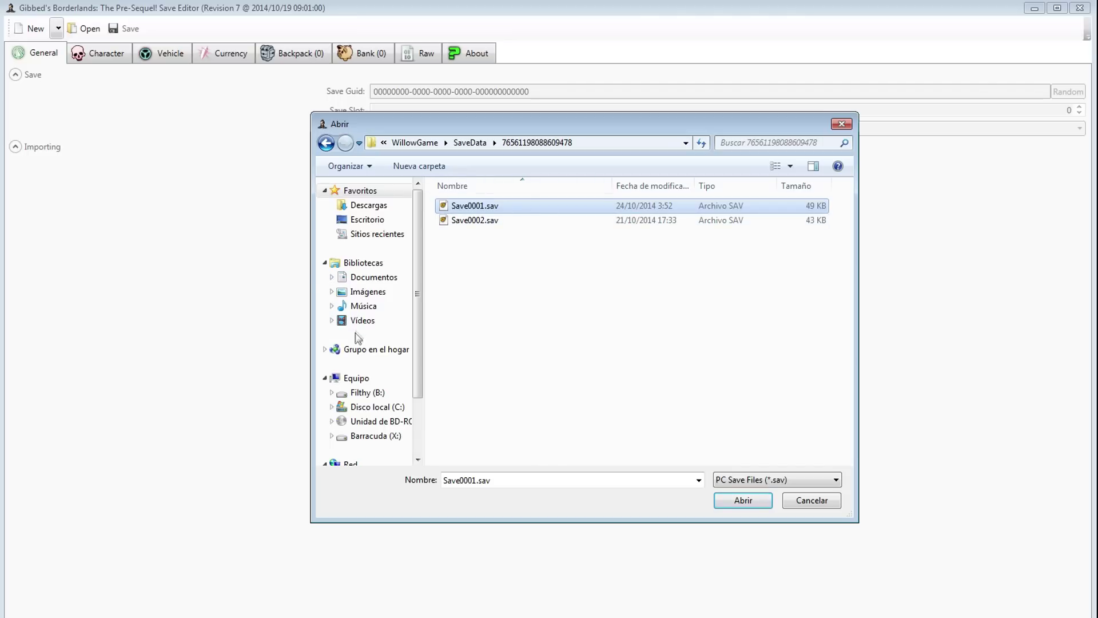
- Check the selectable platform file types and open Save0001.sav as a PC save file
click(785, 483)
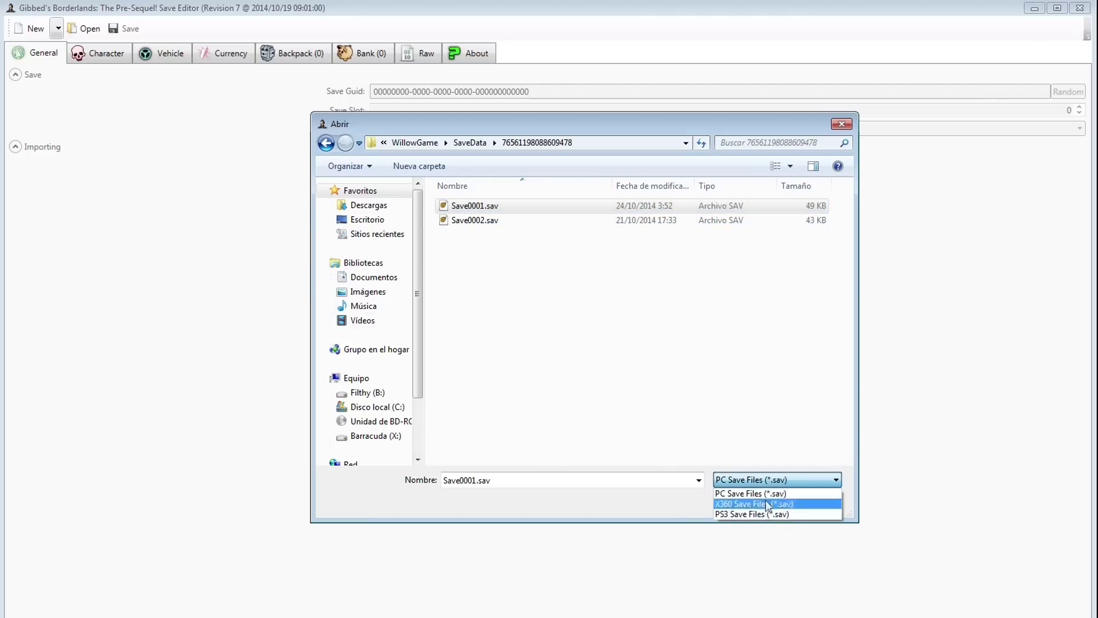
click(760, 432)
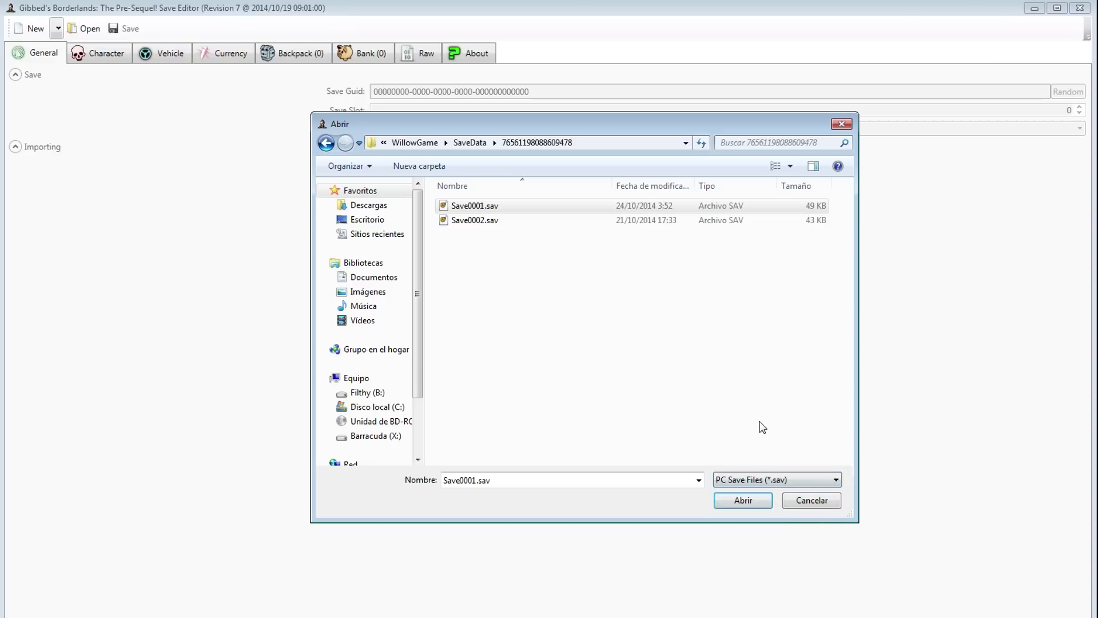
double_click(503, 204)
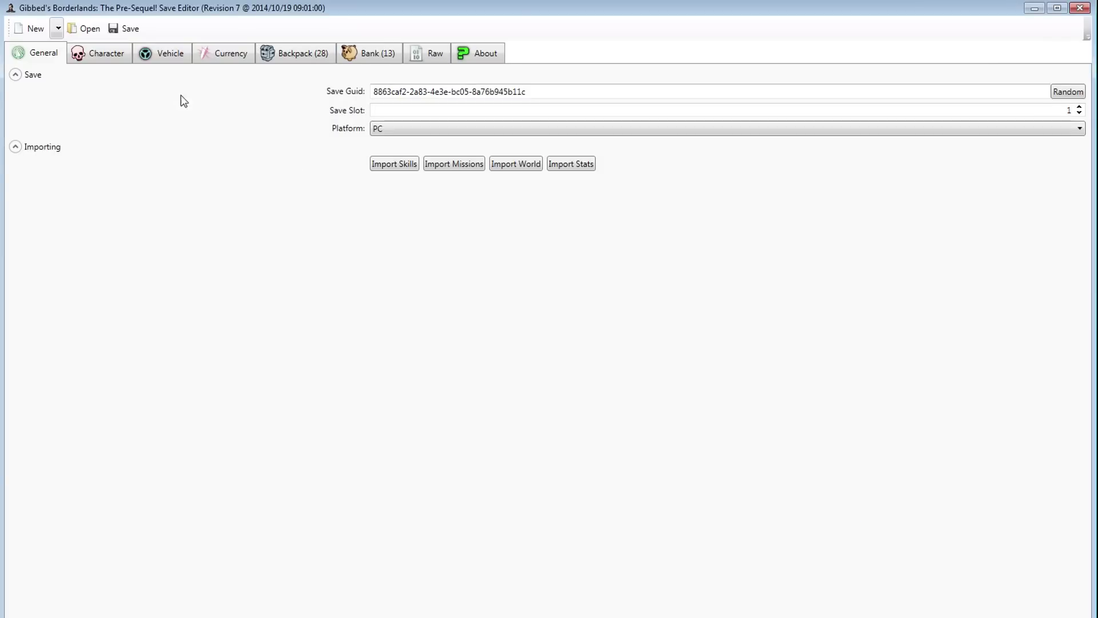
- Try out the platform options for the loaded save and choose PS3
click(515, 147)
click(514, 135)
click(514, 136)
click(513, 135)
click(483, 153)
click(483, 132)
click(476, 164)
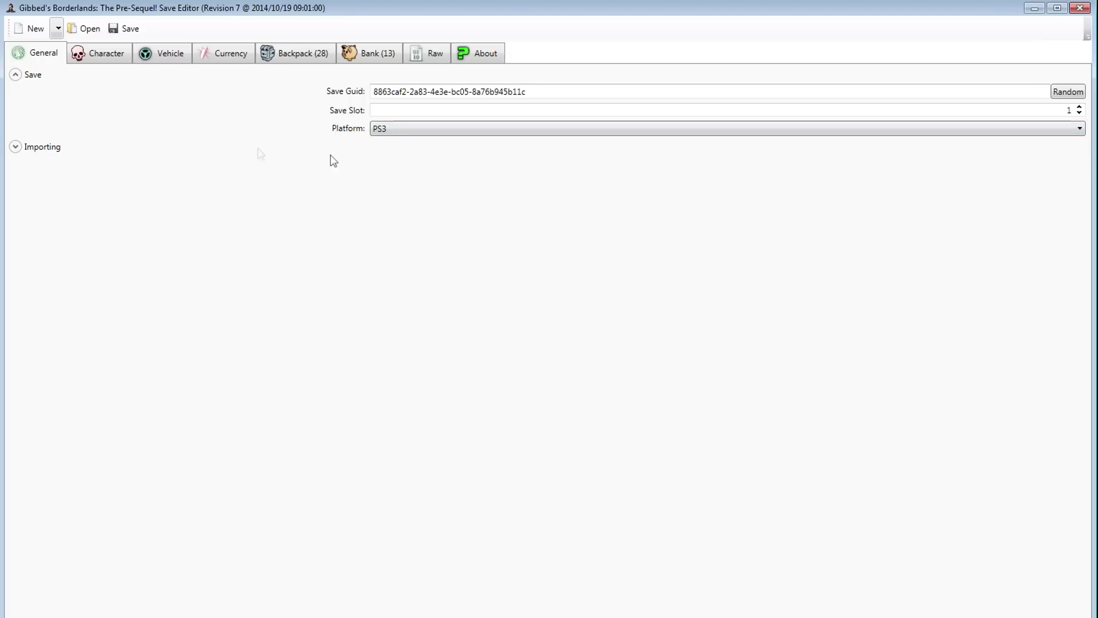
- Expand the Importing section and set the save's platform to PC
click(26, 147)
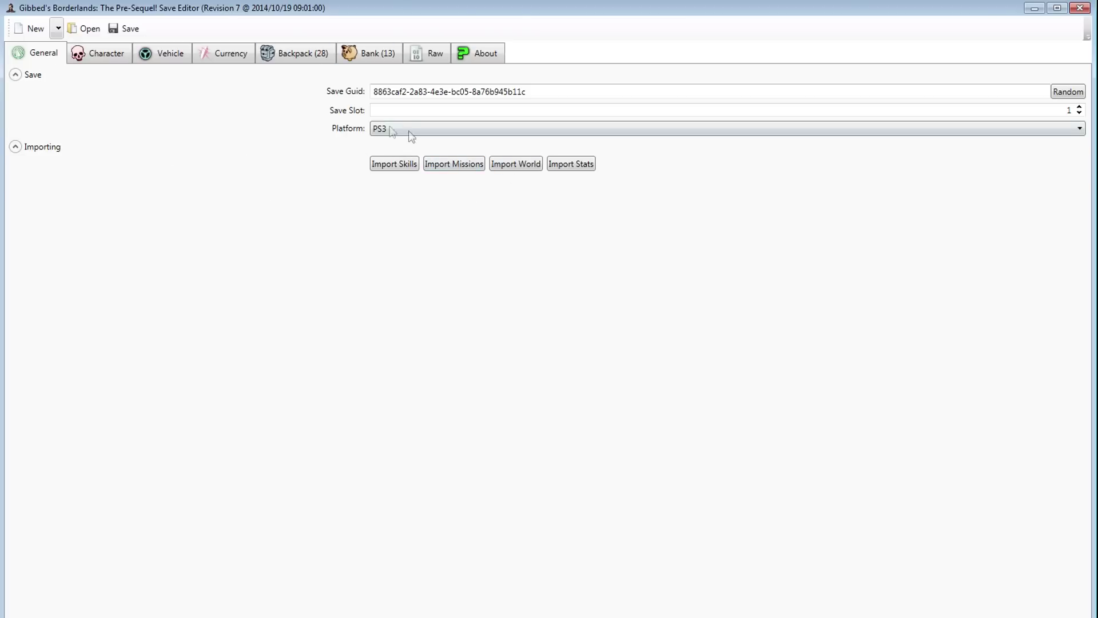
click(435, 129)
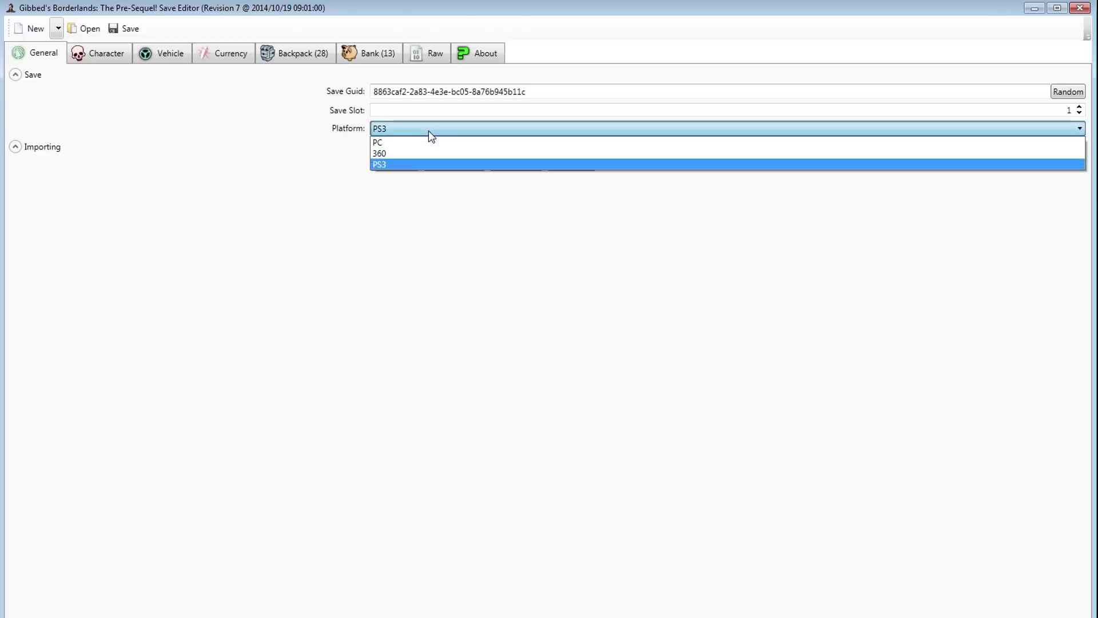
click(429, 140)
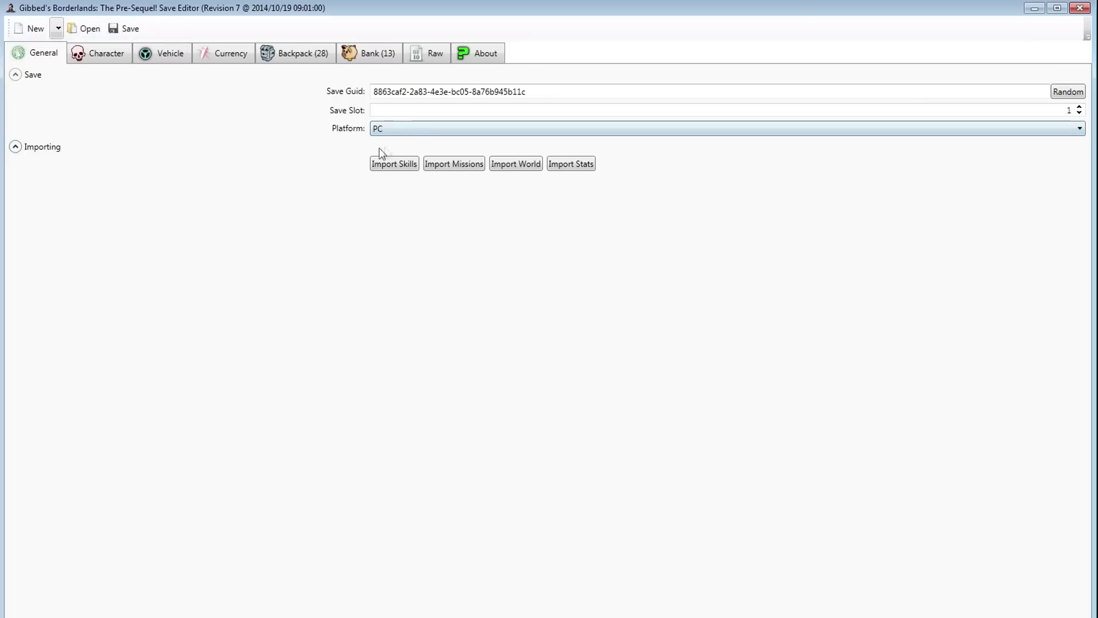
- Import the skills from Save0001.sav, and bring up the world import's file selection and cancel it
click(386, 166)
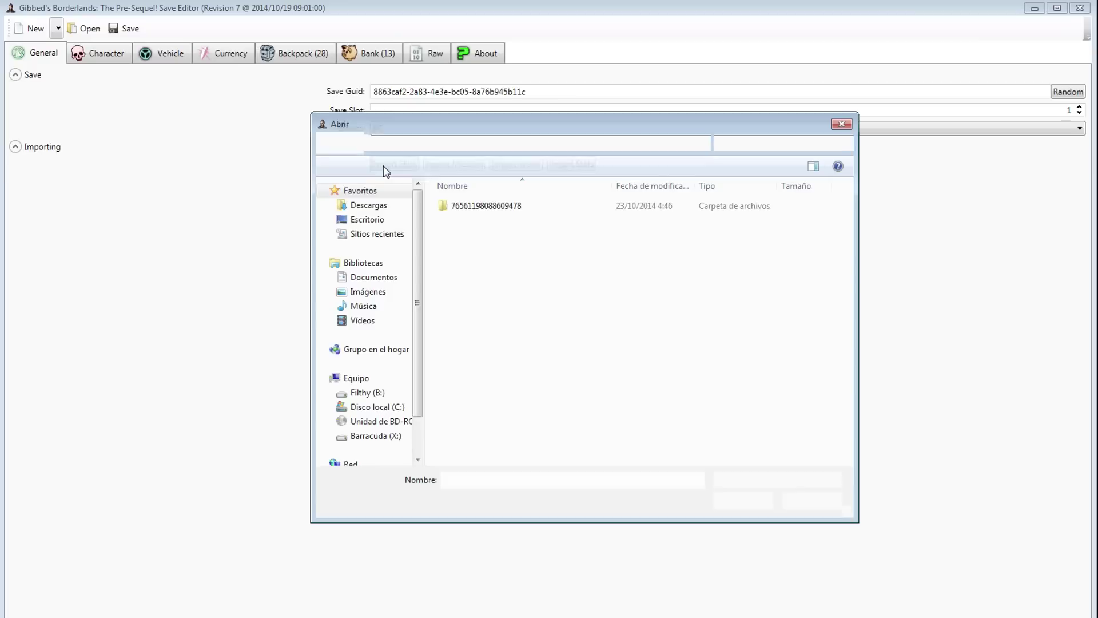
double_click(443, 204)
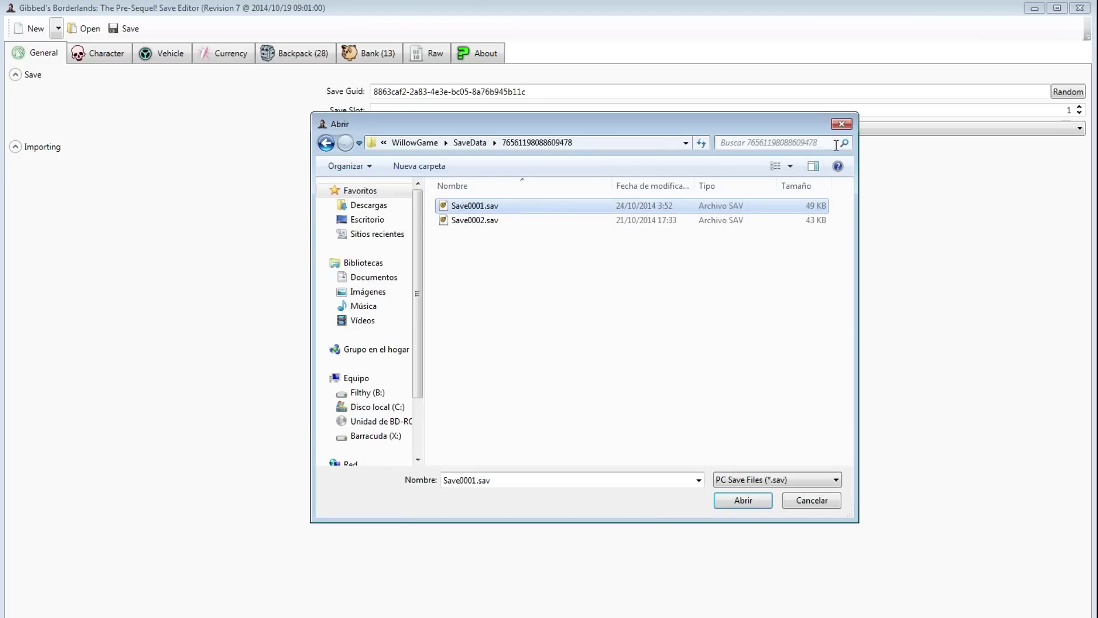
double_click(496, 204)
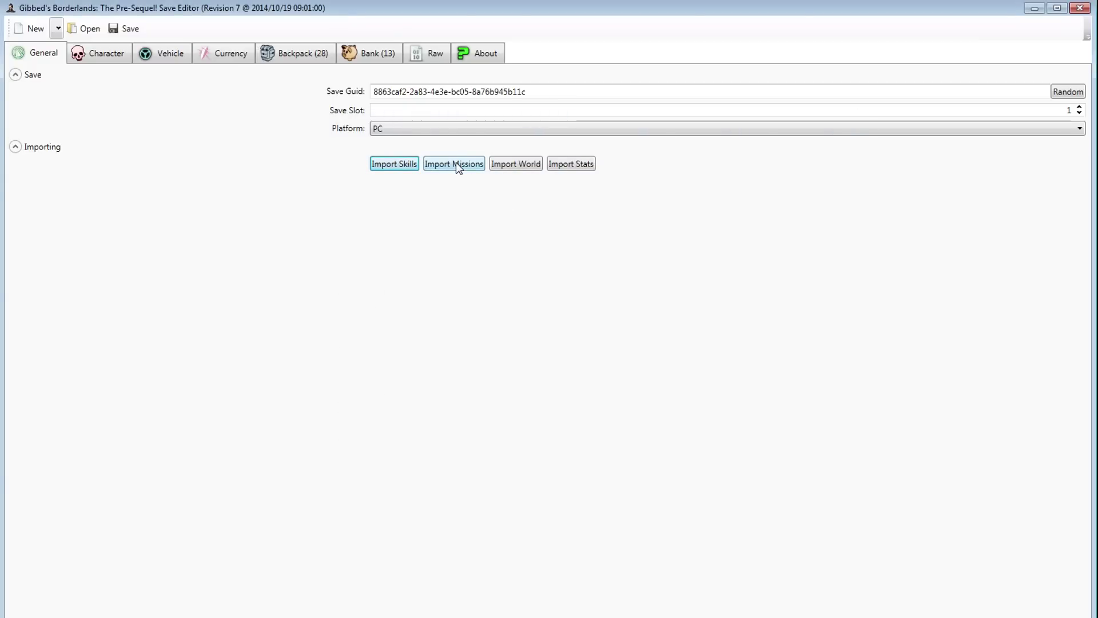
click(494, 162)
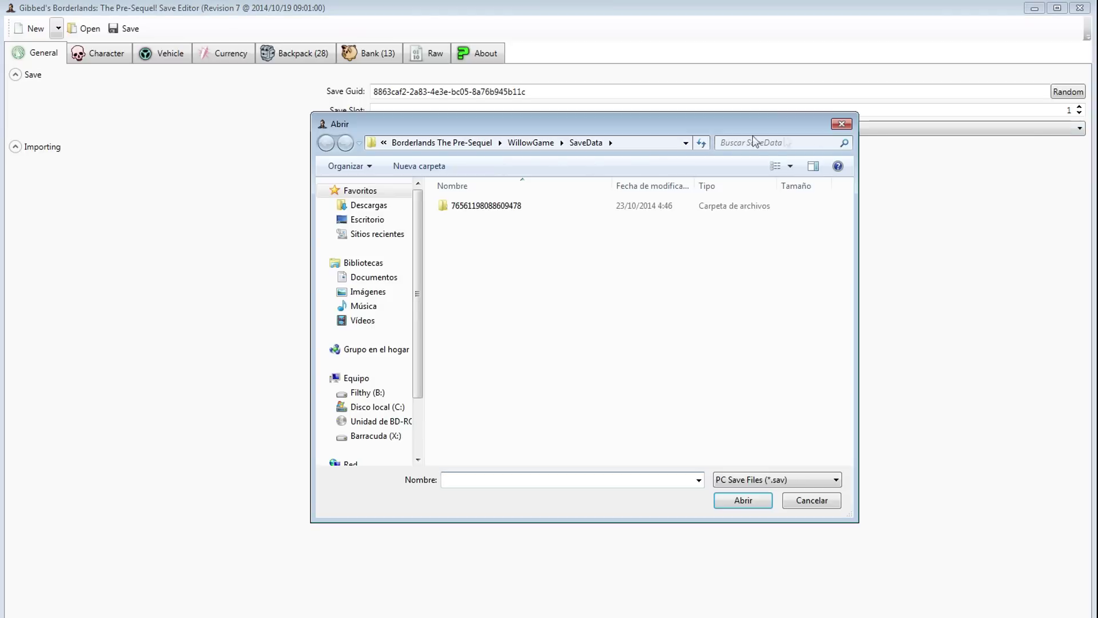
click(844, 121)
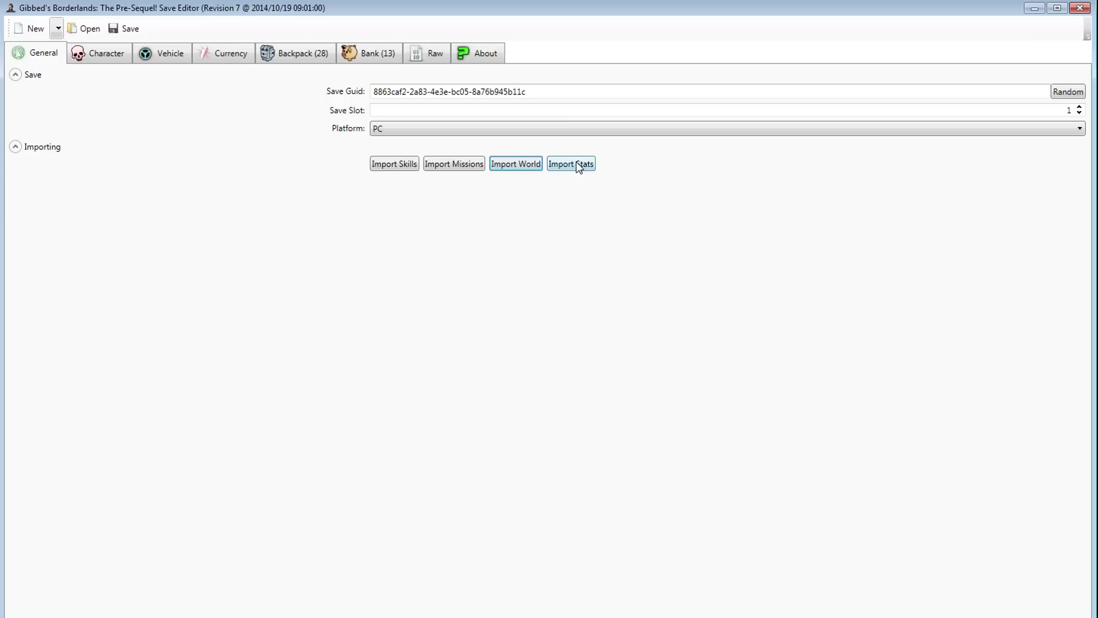
- Review the character's class options, name, experience level and skill point fields without changing them
click(114, 59)
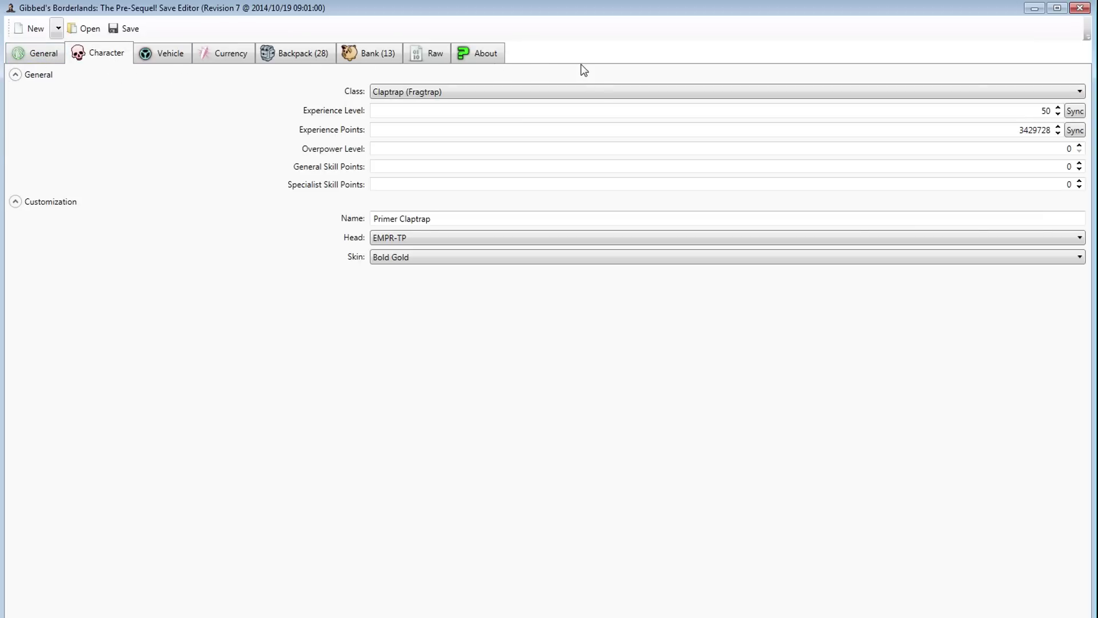
click(584, 92)
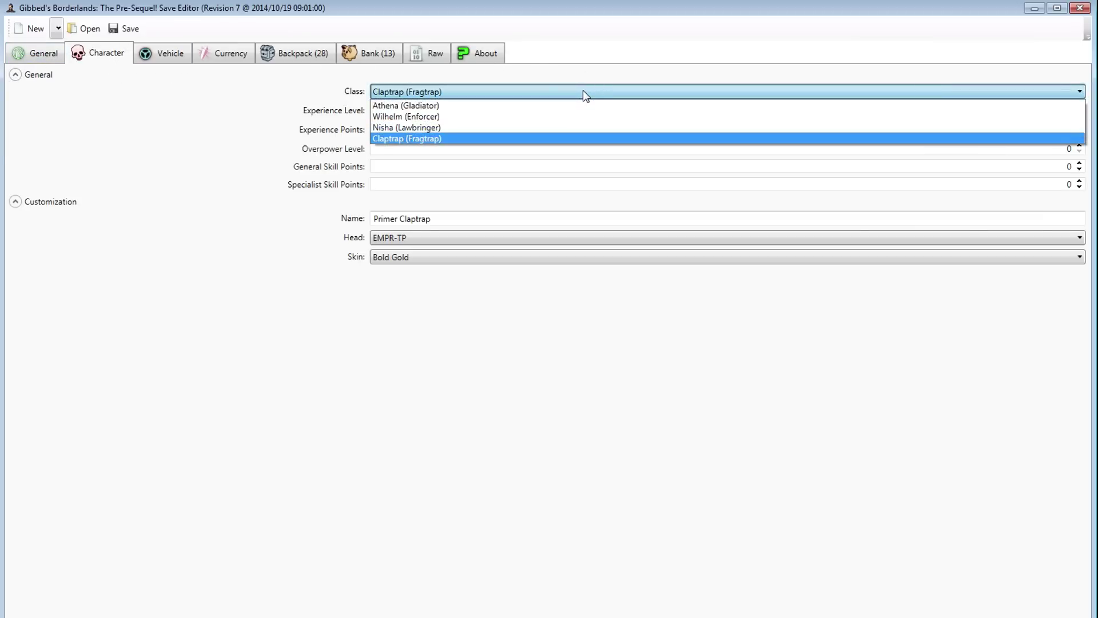
click(538, 139)
drag(452, 219, 365, 226)
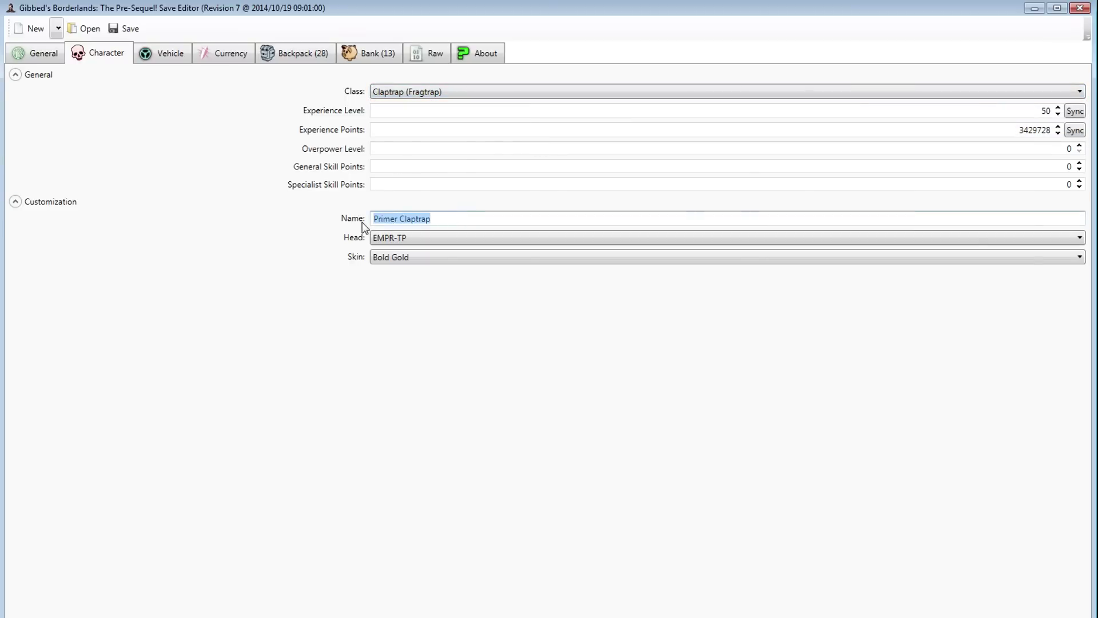
click(380, 223)
double_click(1044, 111)
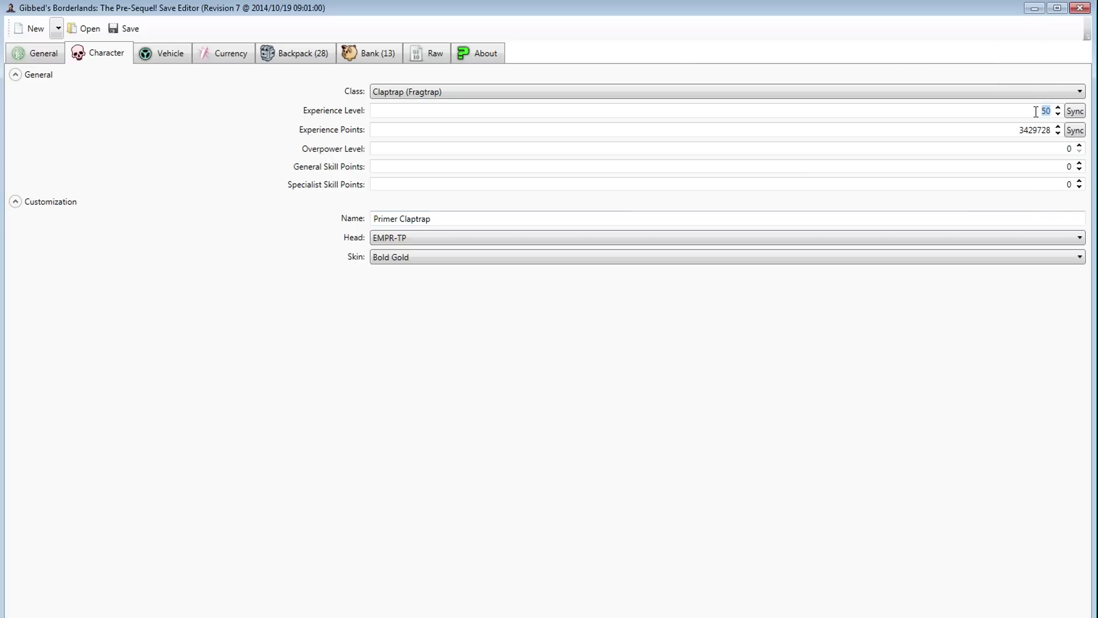
key(Tab)
key(Tab)
click(414, 184)
- Look through the available head and skin options for the character without picking new ones
click(411, 237)
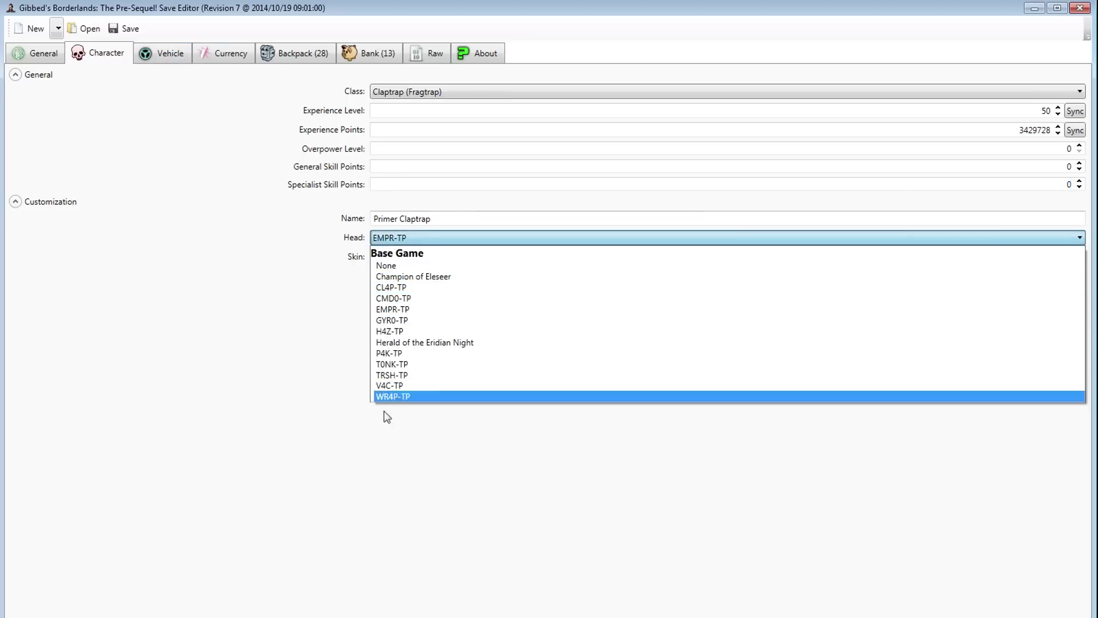
click(248, 352)
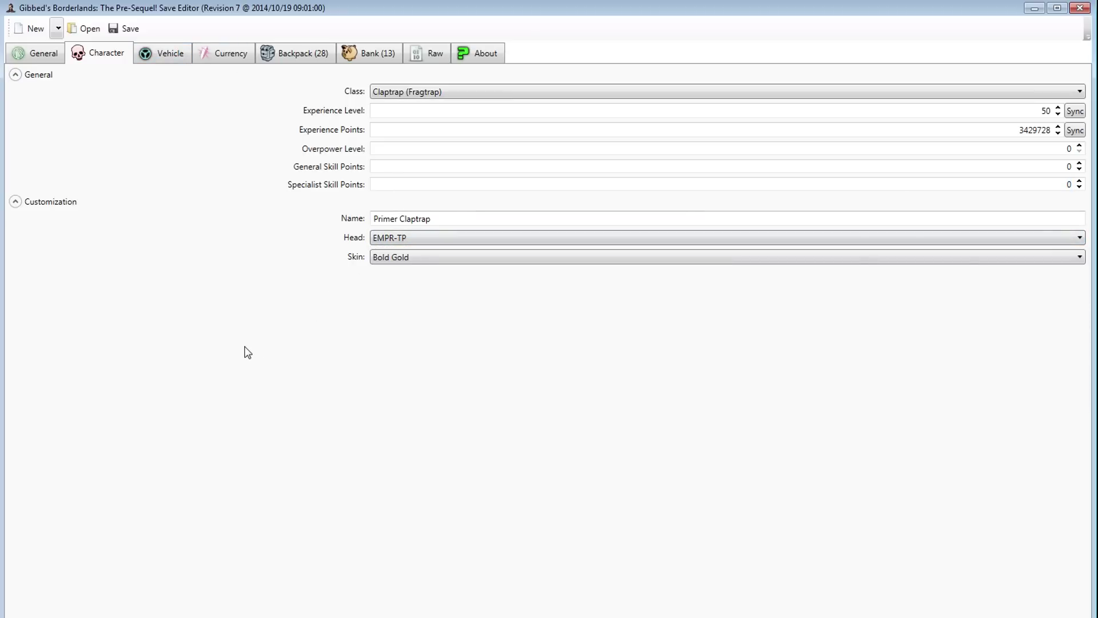
click(429, 264)
scroll(264, 442, up, 1)
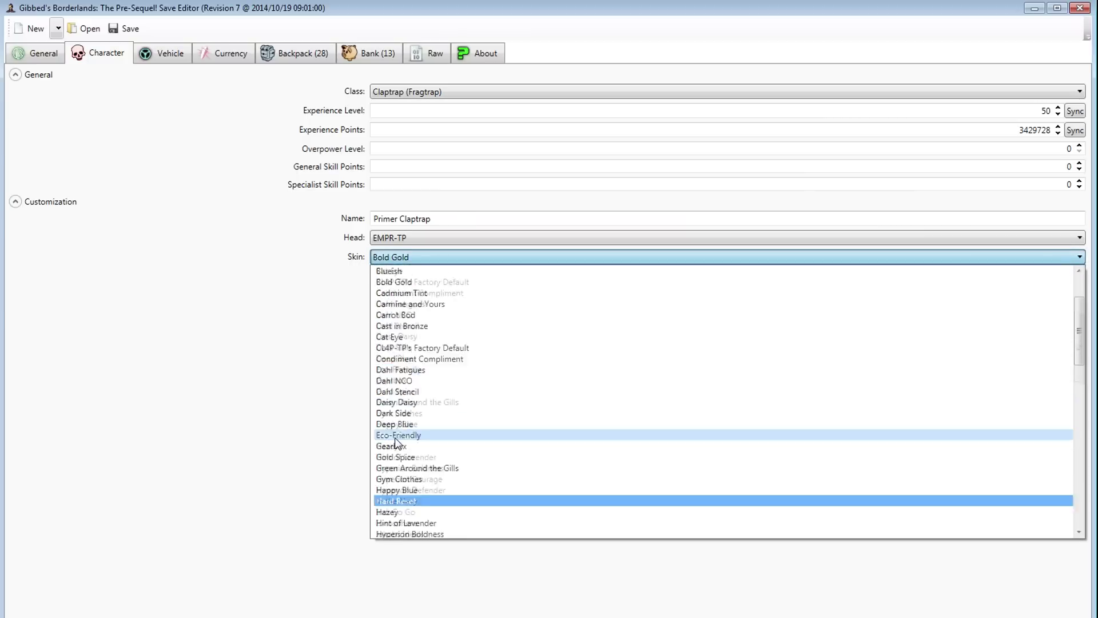
click(265, 442)
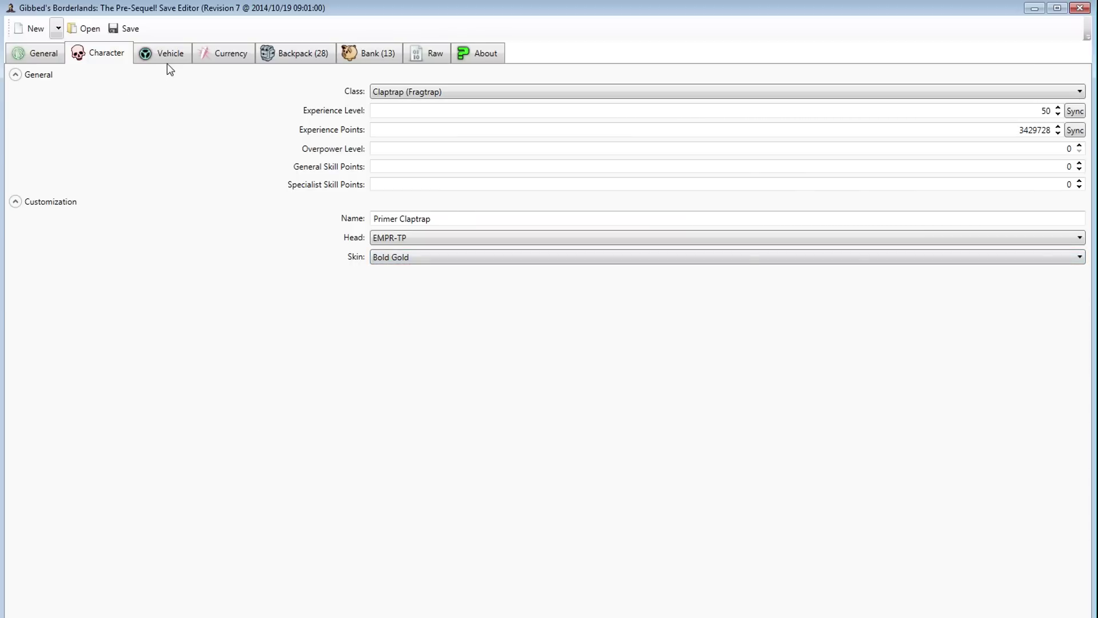
- Look through the vehicle skin options for the MoonBuggy and the StingRay
click(177, 52)
click(410, 87)
click(411, 87)
click(402, 111)
click(402, 120)
click(387, 146)
click(388, 147)
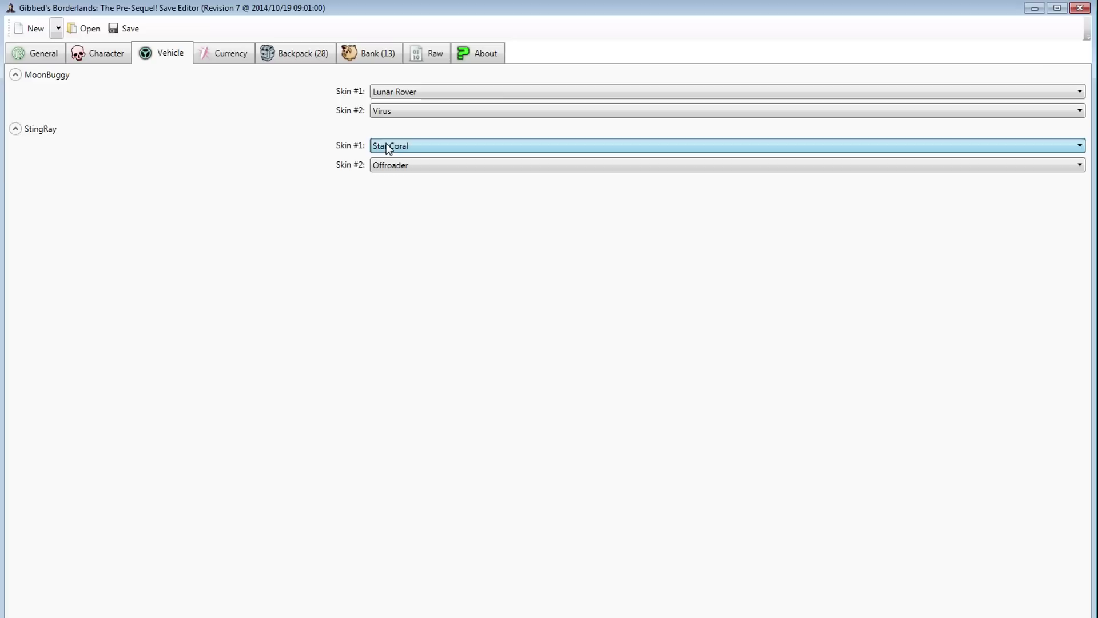
- Check the options for the StingRay's second skin without picking a new one
click(390, 161)
click(390, 161)
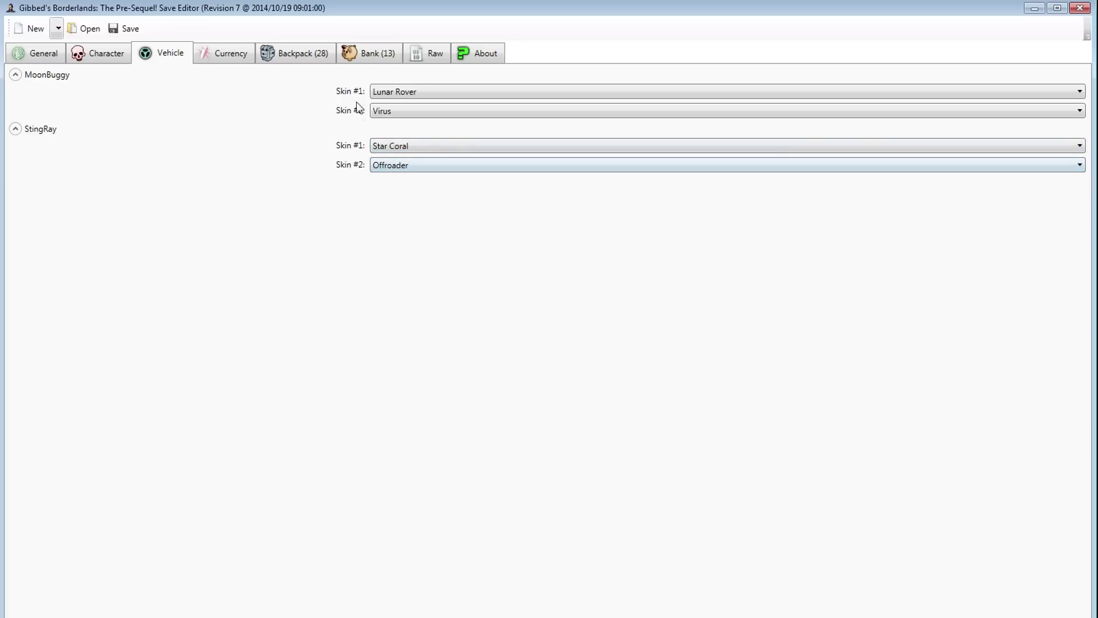
- Review the character's credits and moonstones amounts in the currency settings without changing them
click(234, 49)
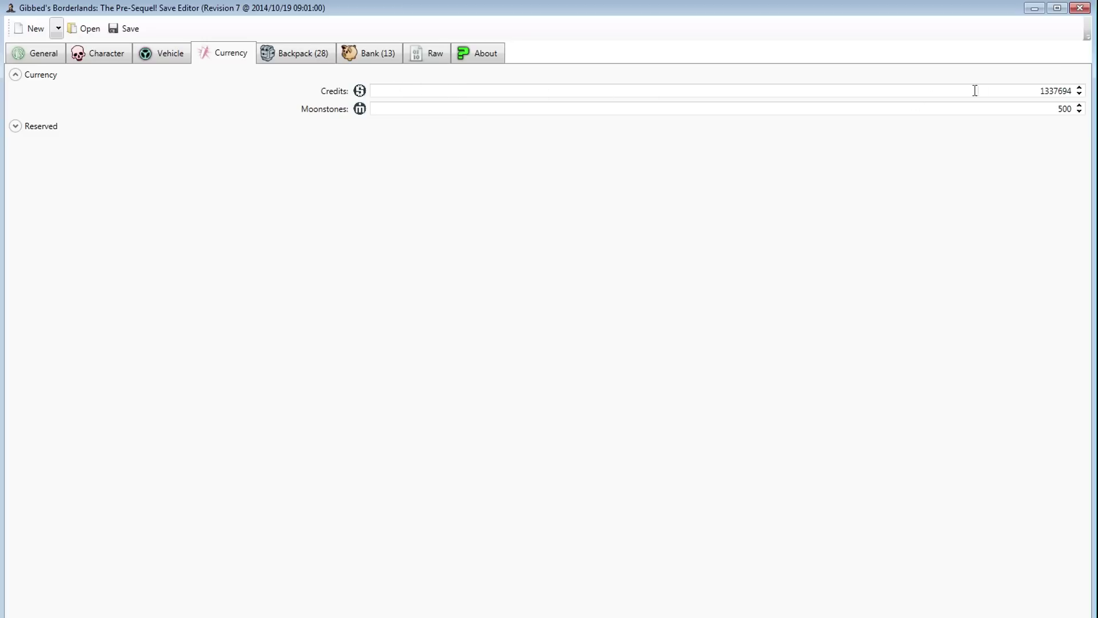
double_click(1063, 93)
drag(1054, 92, 1022, 89)
click(1022, 89)
drag(1038, 93, 1075, 92)
click(1035, 93)
drag(1073, 109, 1038, 109)
click(877, 112)
double_click(1065, 109)
- Examine the parts of the Longbow Cryo Transfusion and the equipped Longbow Storm Front in the backpack
click(300, 54)
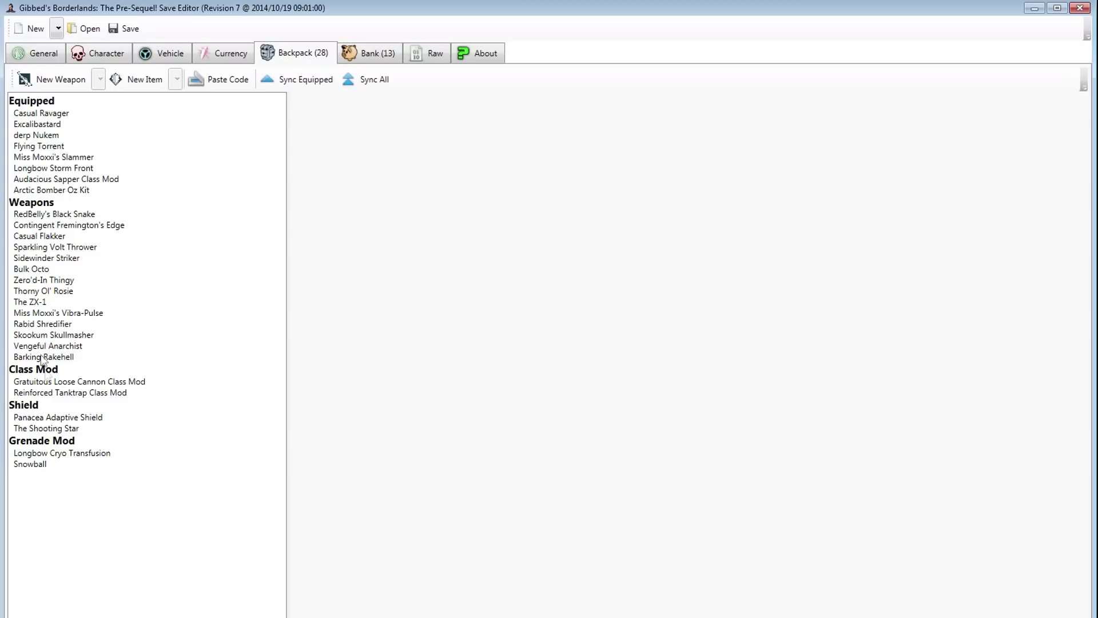
click(33, 454)
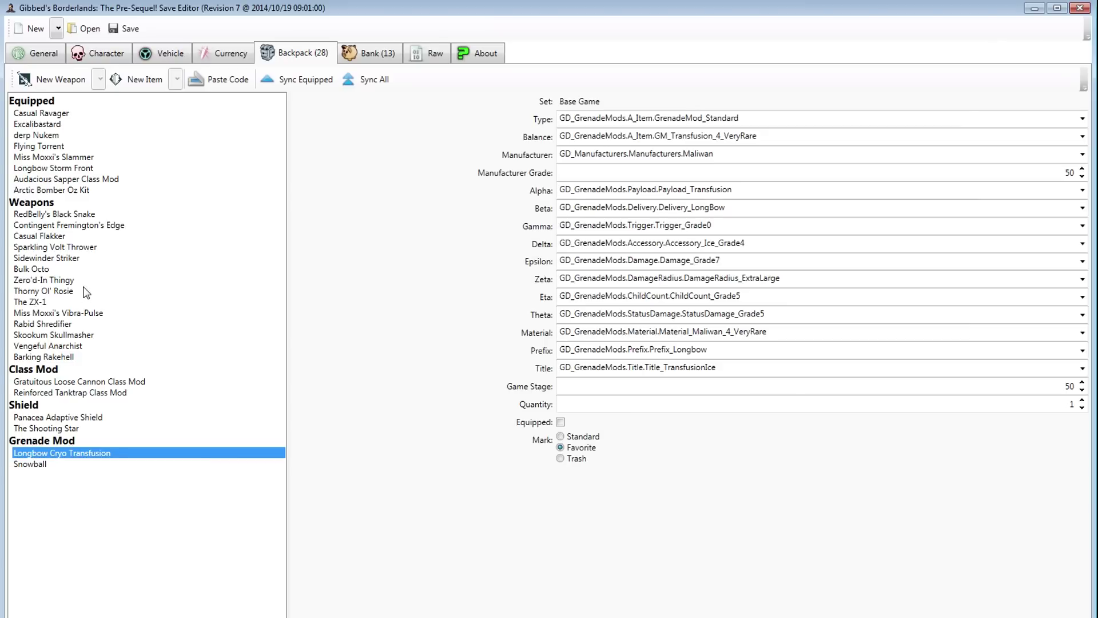
click(56, 170)
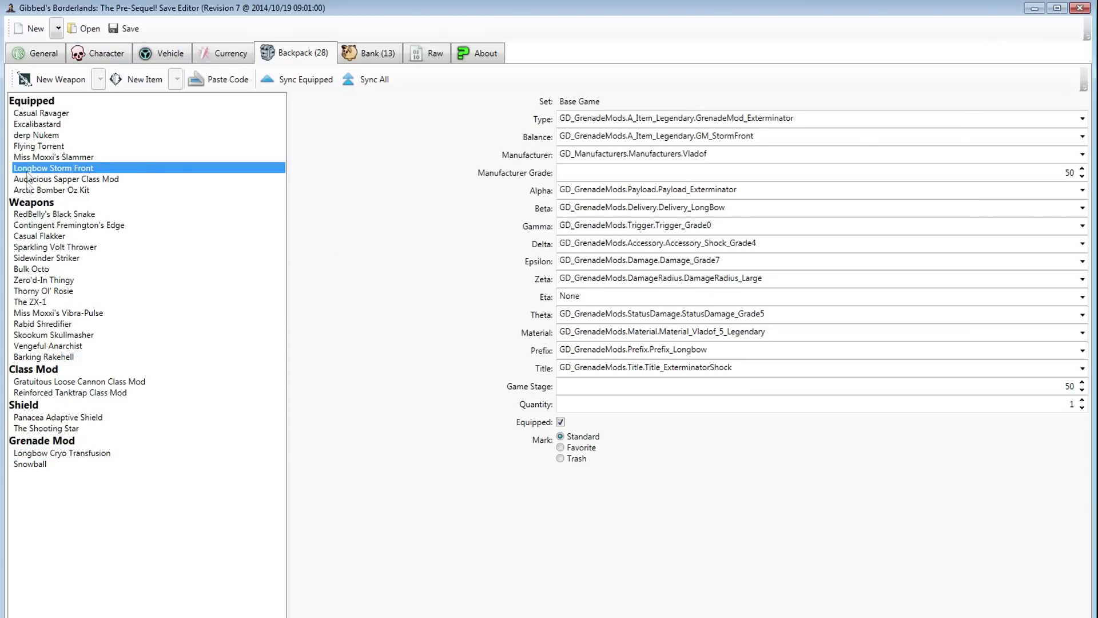
- Add a new backpack weapon with type WeaponType_Maliwan_Pistol and balance Pistol_Maliwan_4_VeryRare
click(80, 81)
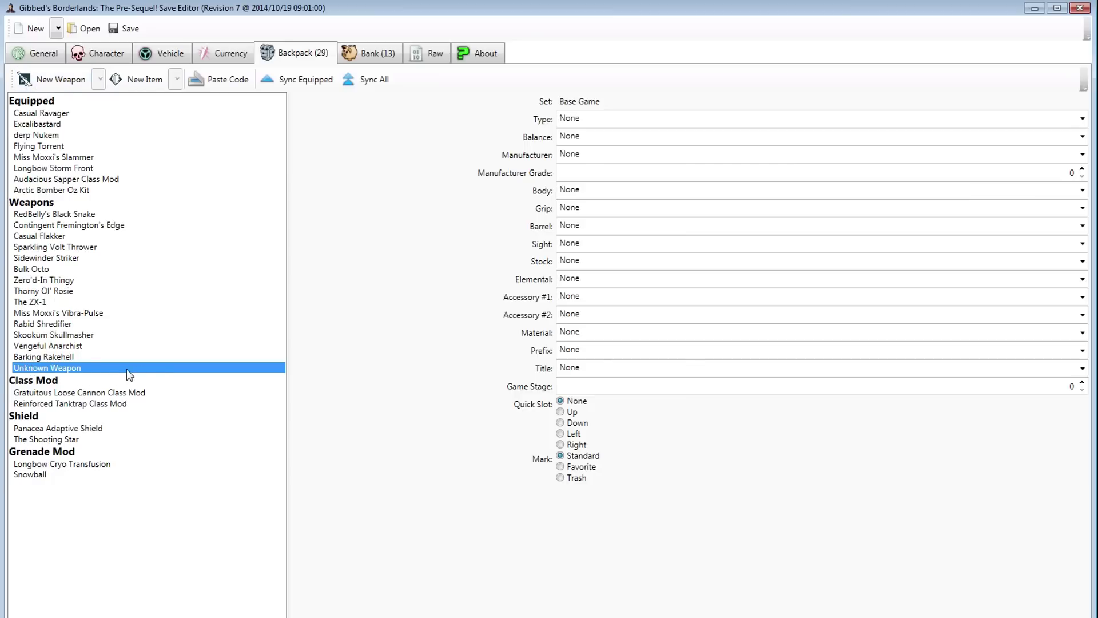
click(1080, 118)
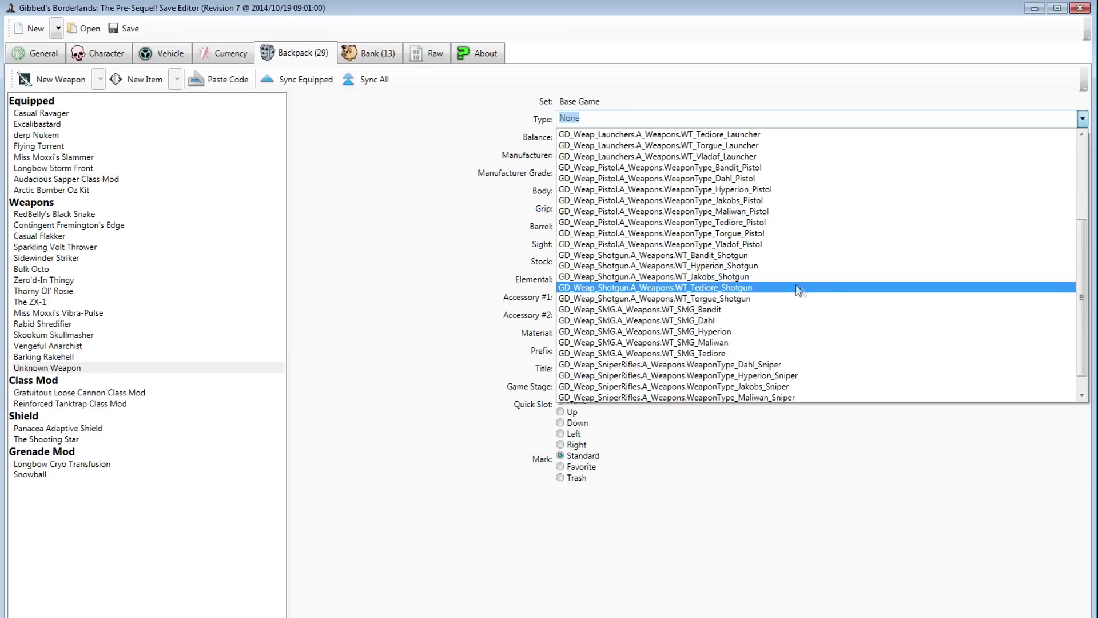
click(733, 212)
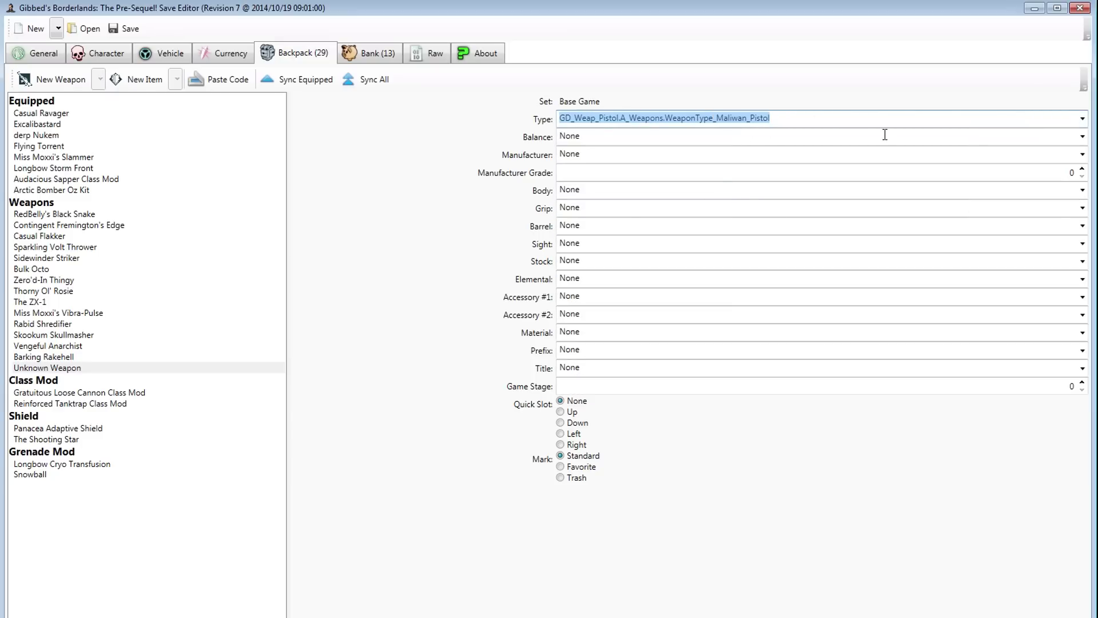
click(1082, 136)
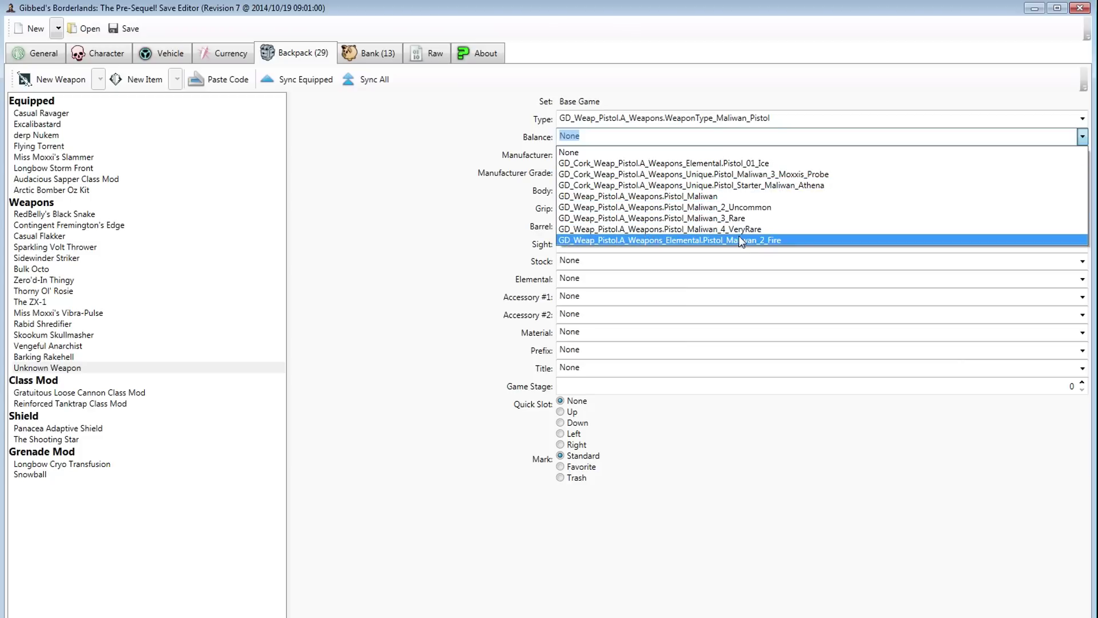
click(723, 229)
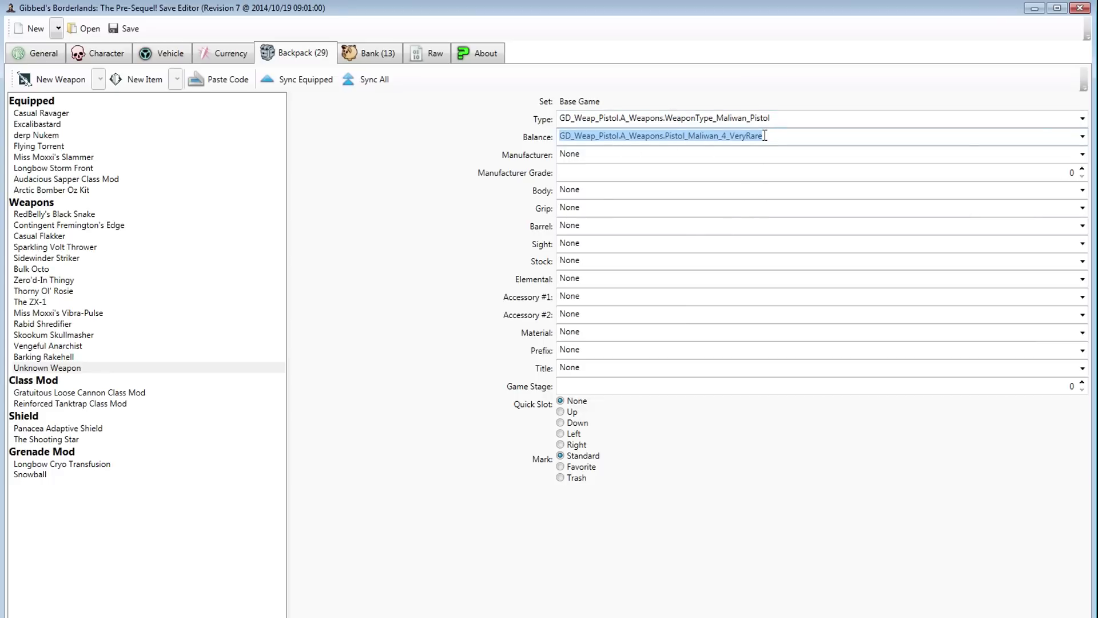
- Try the Jakobs pistol type with the Pistol_Jakobs_5_Maggie balance, and return the weapon to the Maliwan type and Pistol_Maliwan_4_VeryRare balance
click(1082, 119)
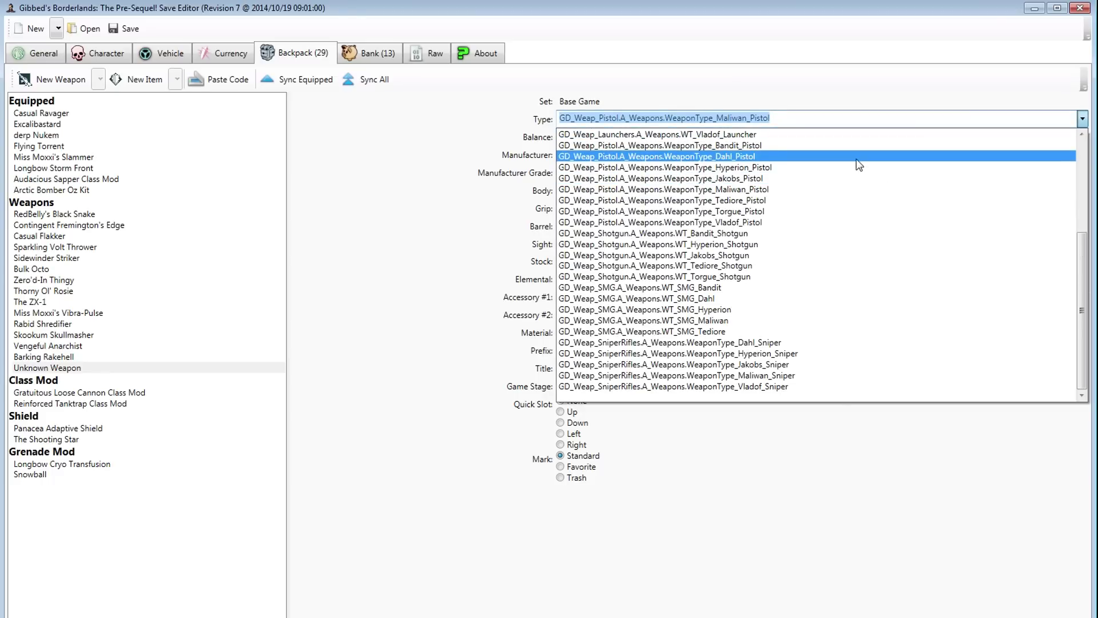
click(793, 180)
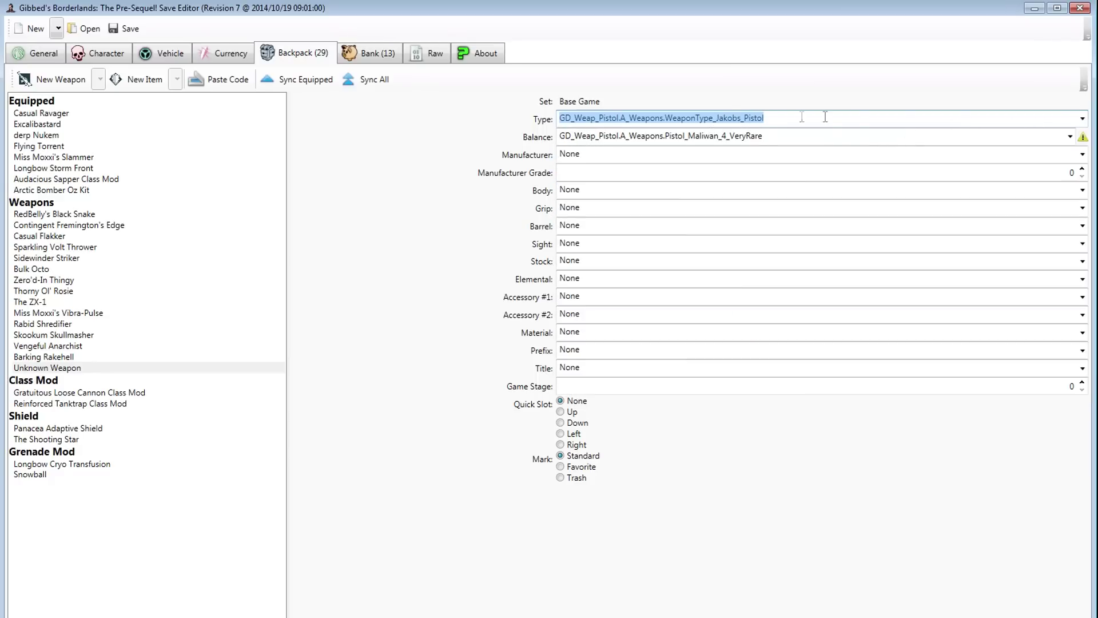
click(1069, 136)
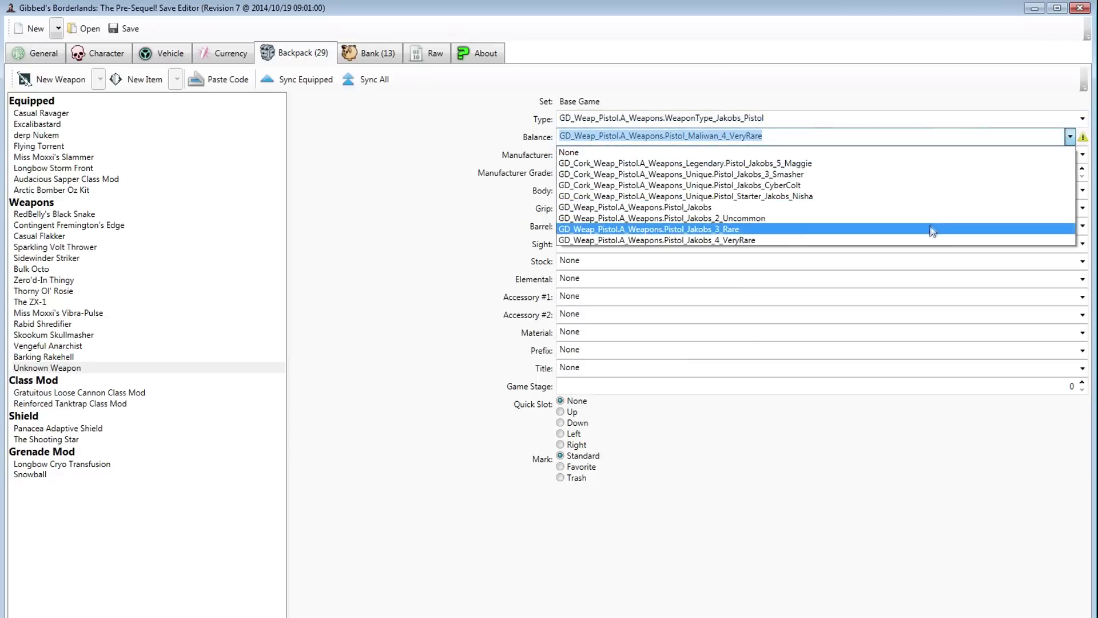
click(932, 164)
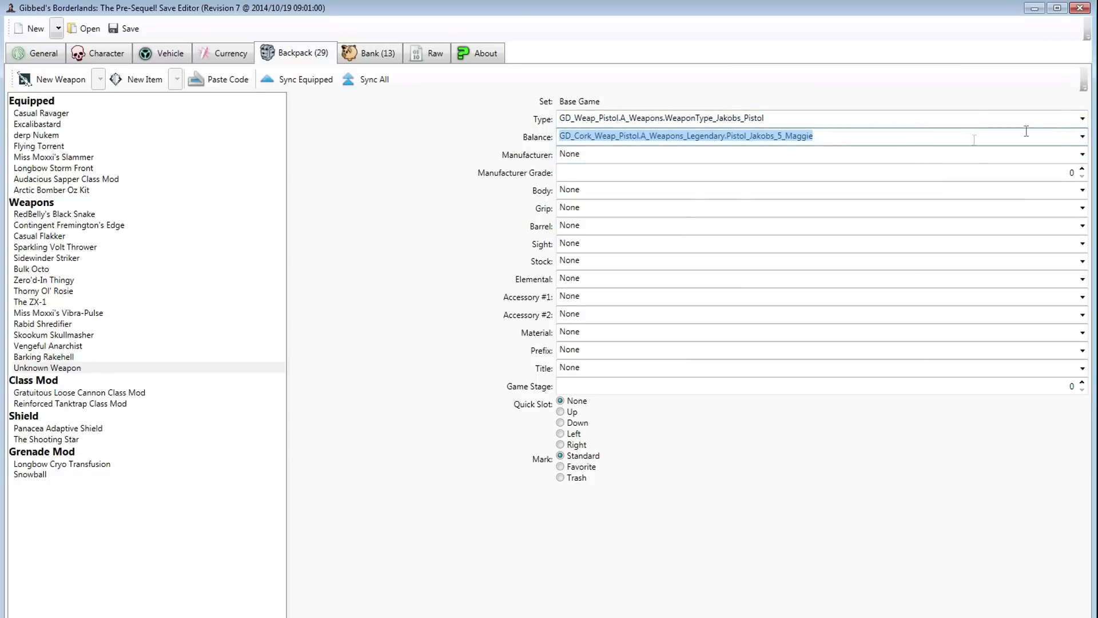
click(1082, 119)
click(931, 190)
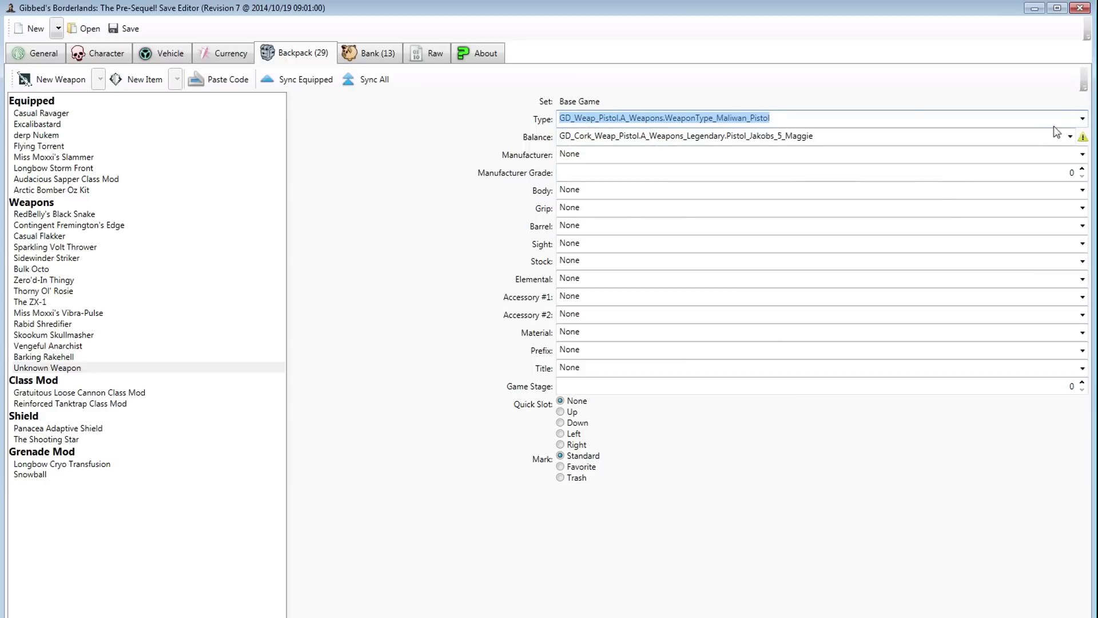
click(1069, 136)
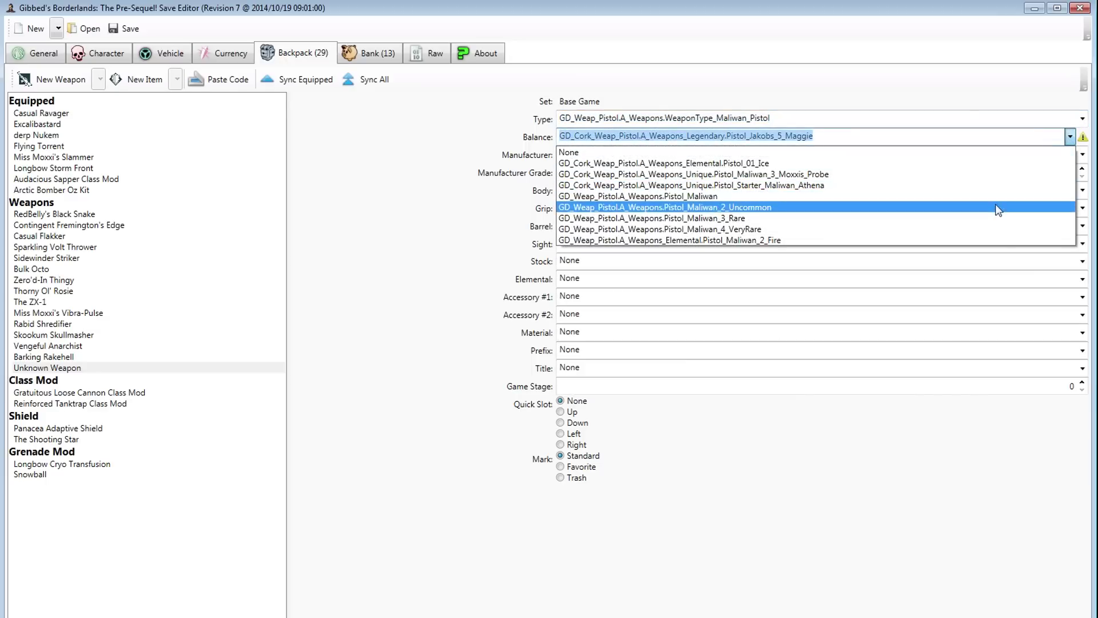
click(977, 233)
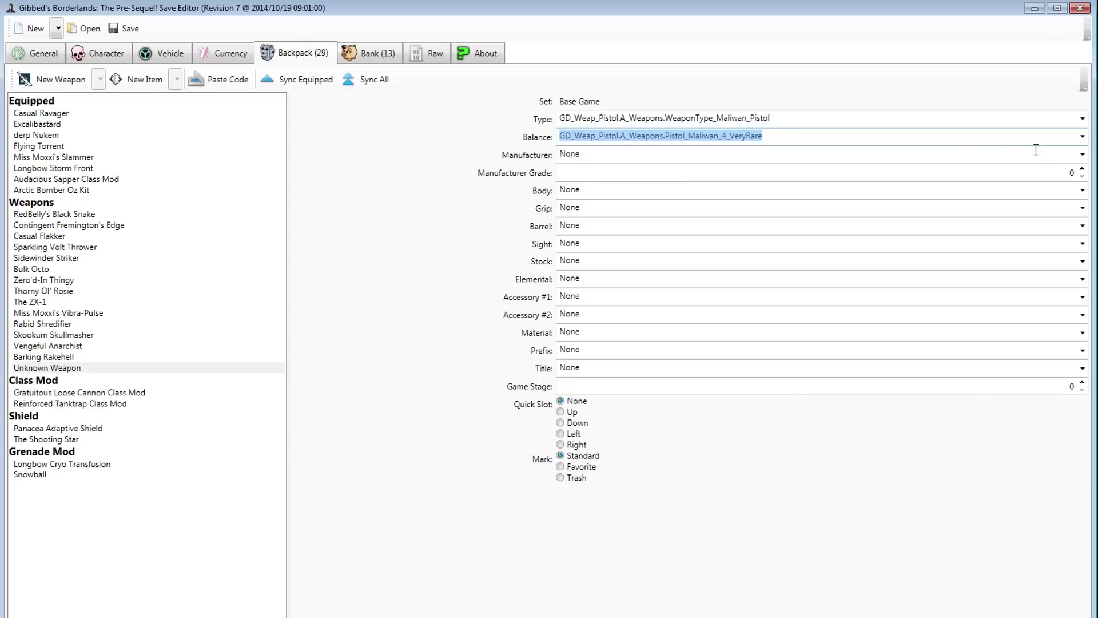
- Set the new weapon's manufacturer to Maliwan, its manufacturer grade to 50 and its body to Pistol_Body_Maliwan_5
click(1081, 155)
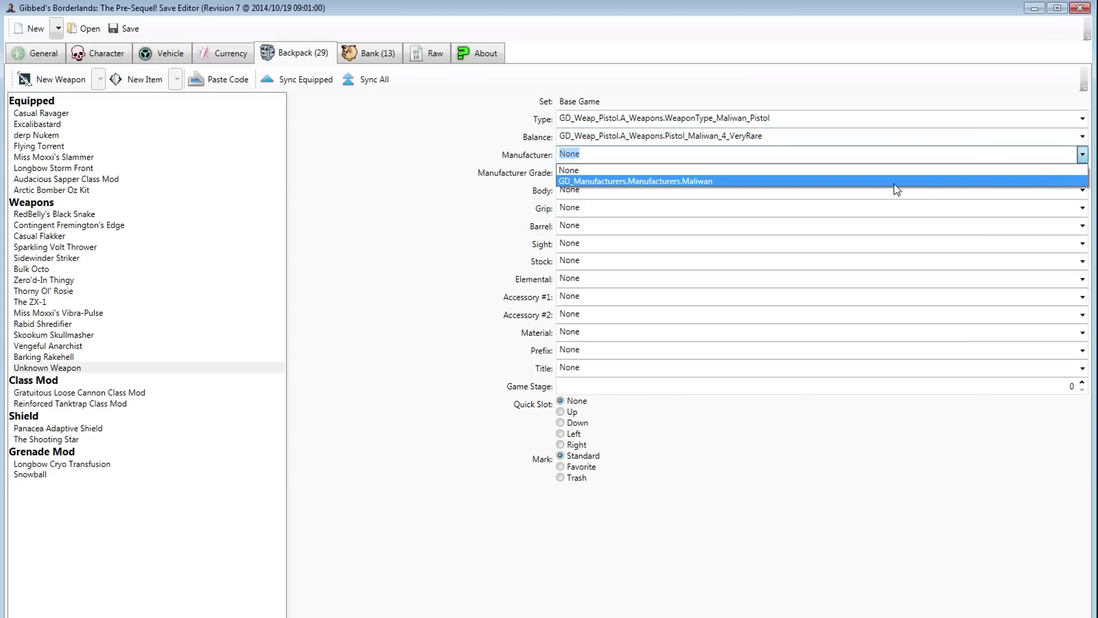
click(592, 181)
click(1015, 178)
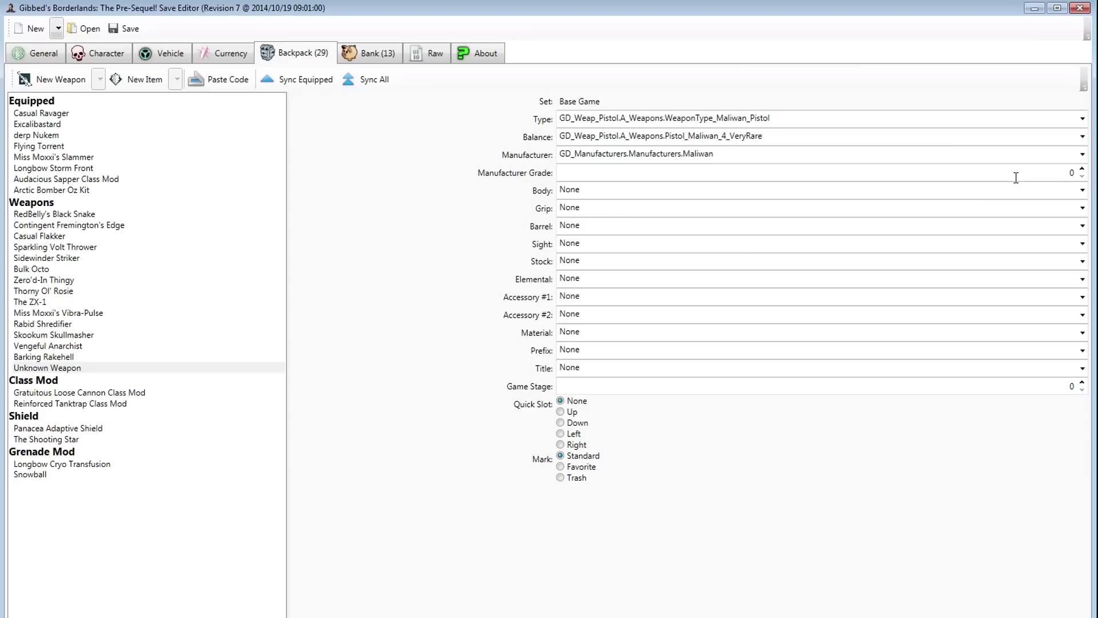
click(1082, 190)
click(659, 216)
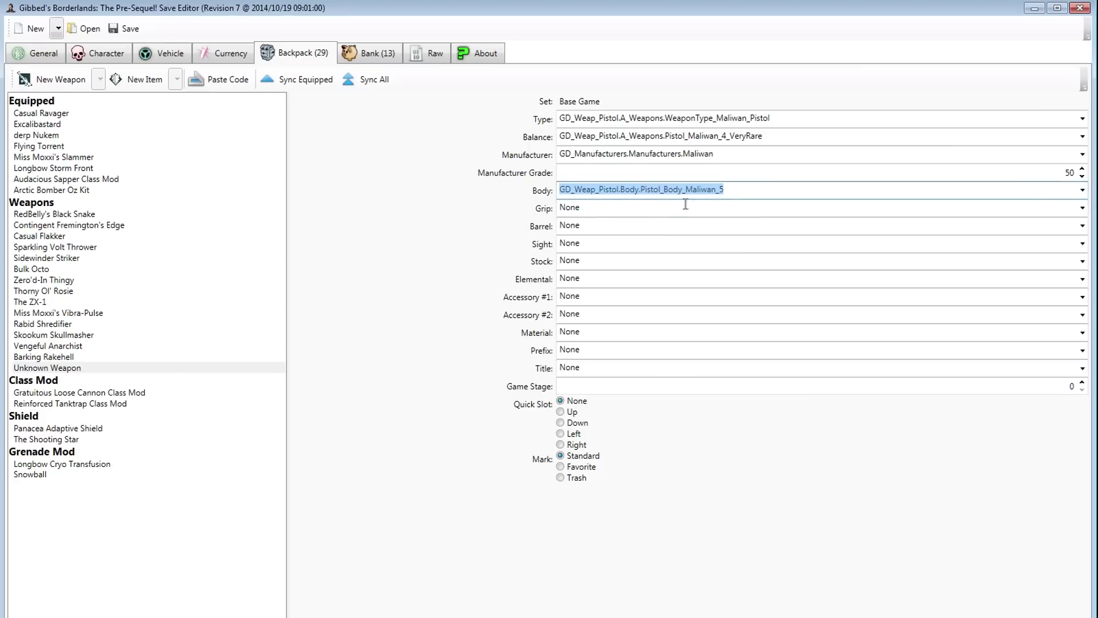
- Give the new pistol the Pistol_Grip_Maliwan grip and the Pistol_Barrel_Maliwan barrel
click(1082, 209)
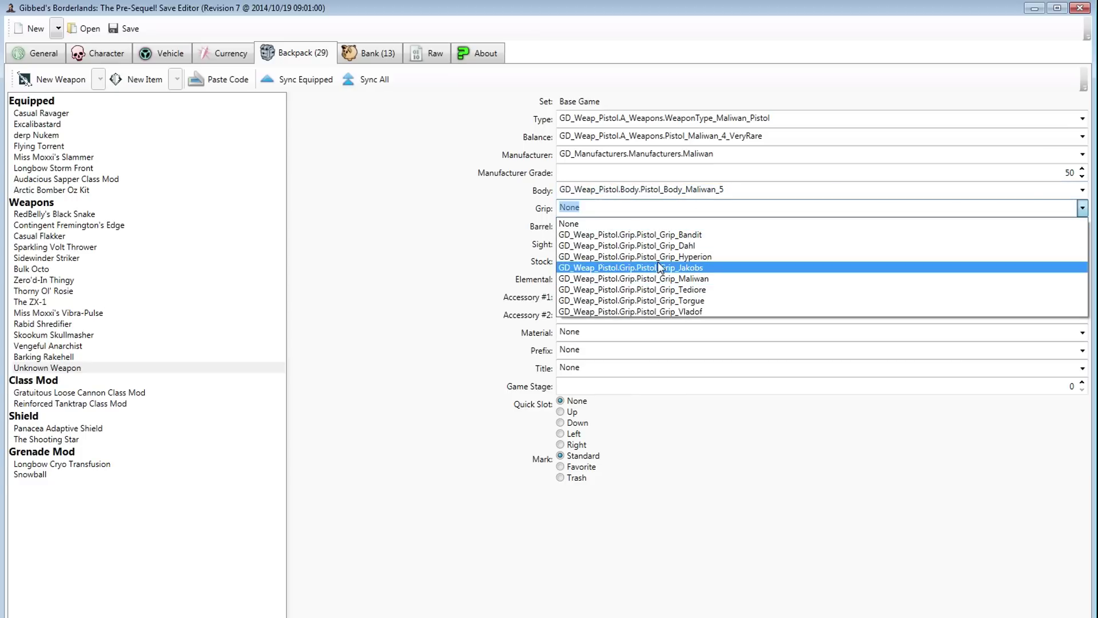
click(662, 279)
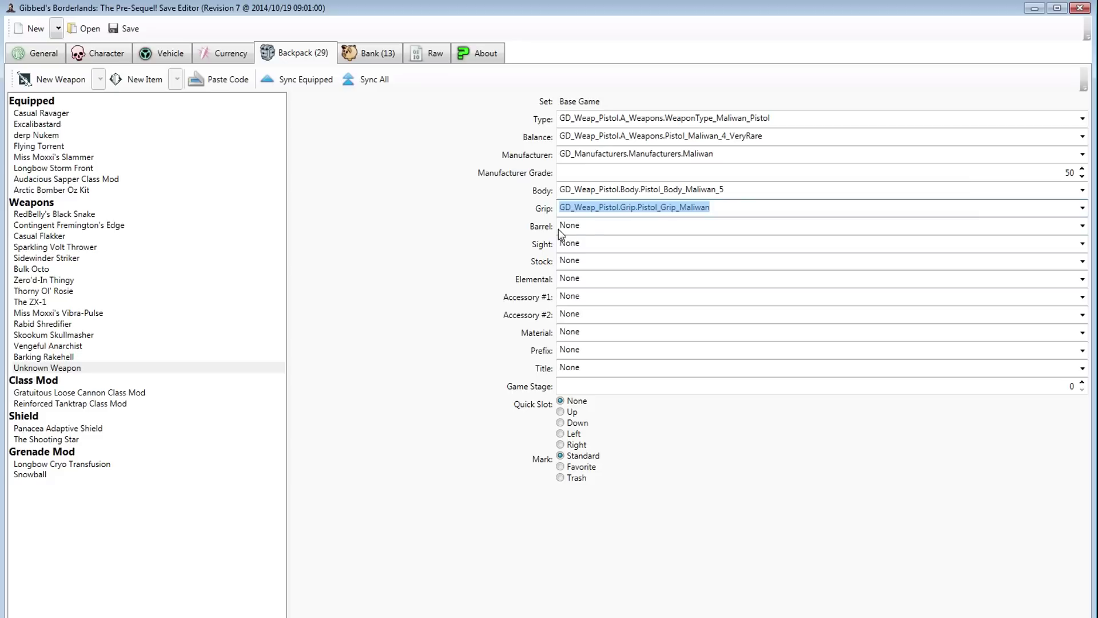
click(1083, 229)
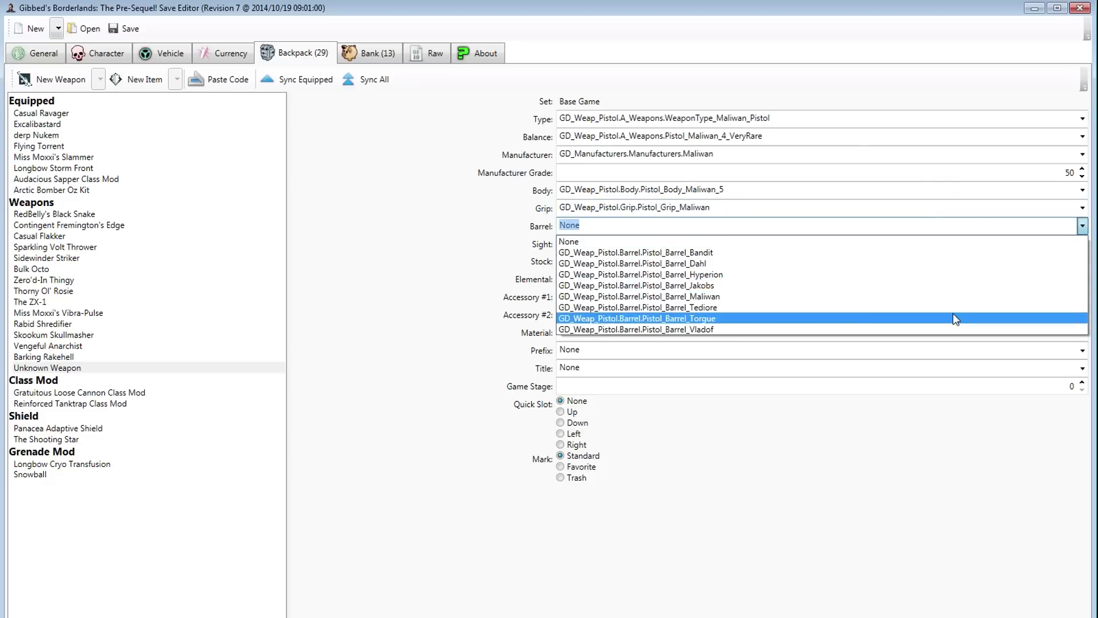
click(952, 296)
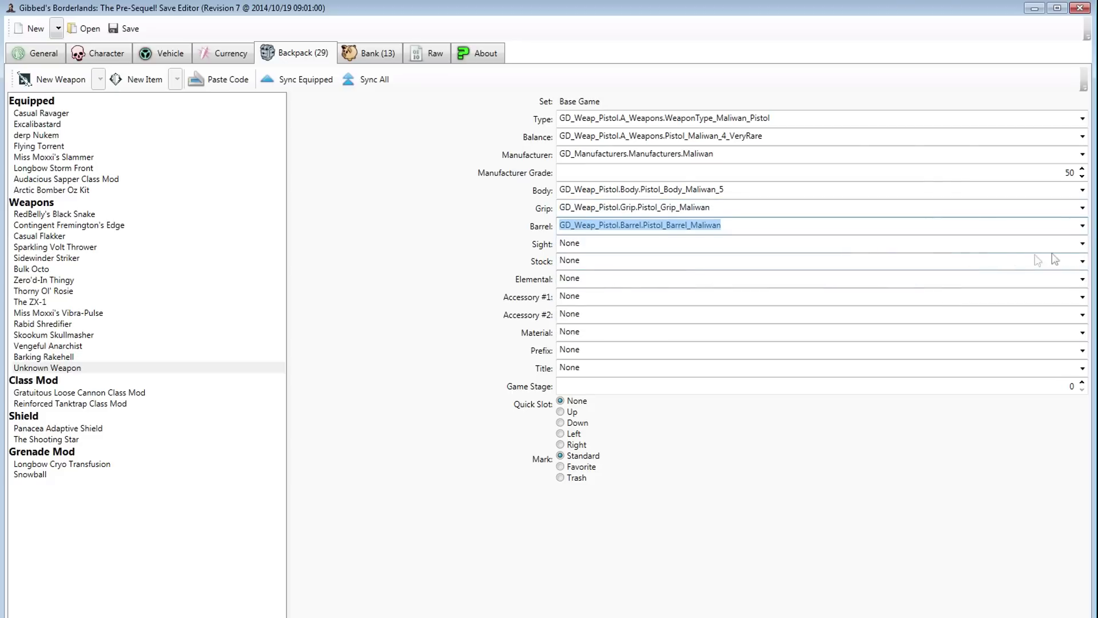
- Set the new pistol's sight to Pistol_Sight_Jakobs and check its stock options, leaving the stock at None
click(1082, 244)
click(940, 309)
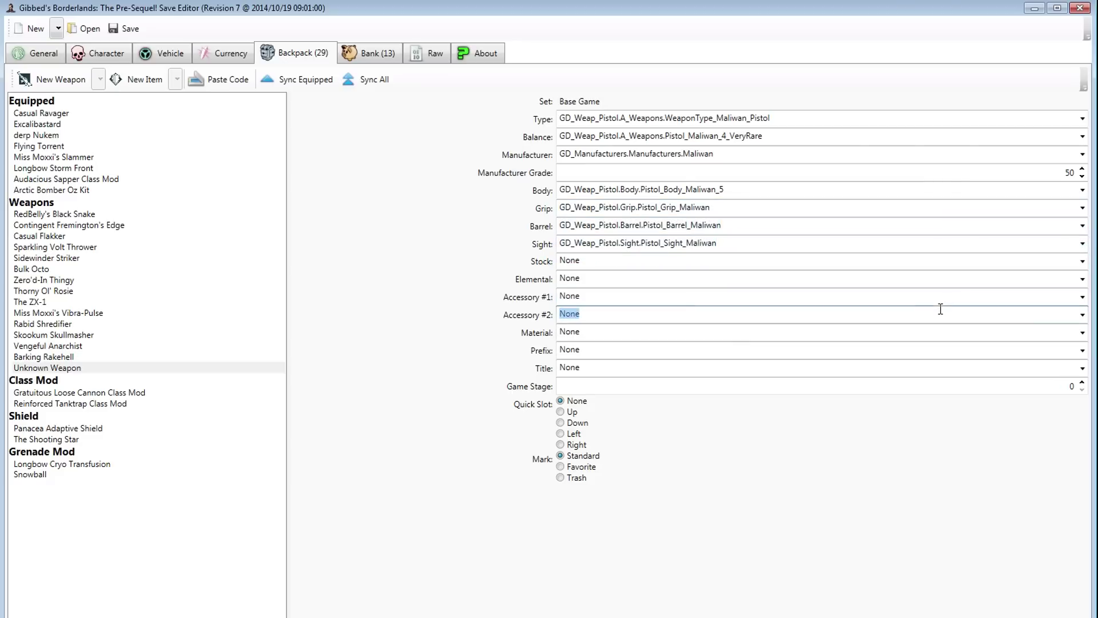
click(1082, 243)
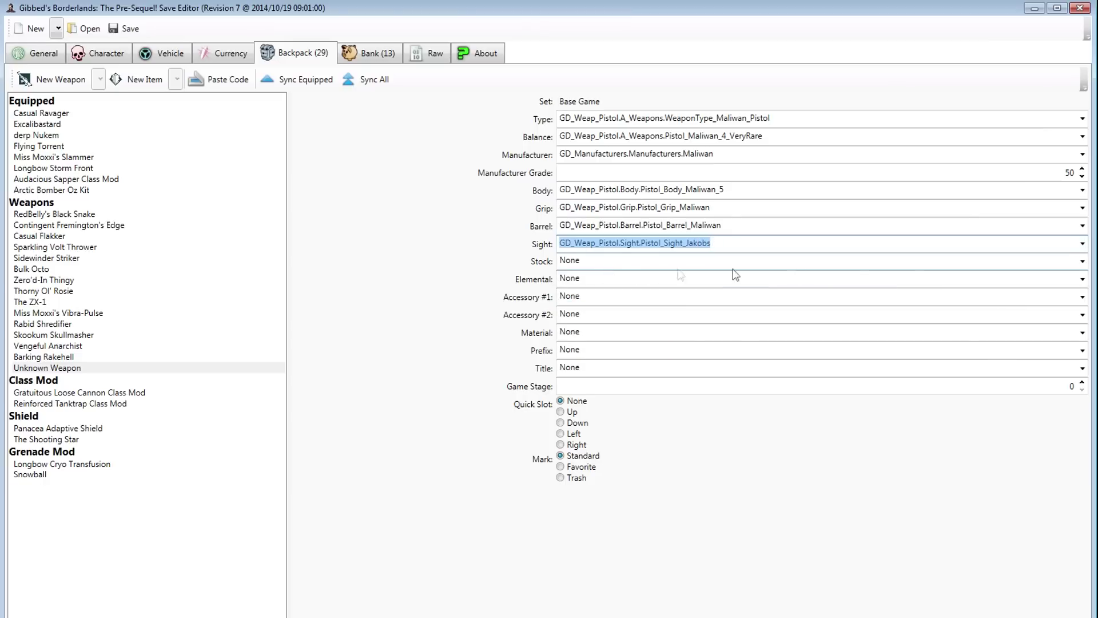
click(1082, 261)
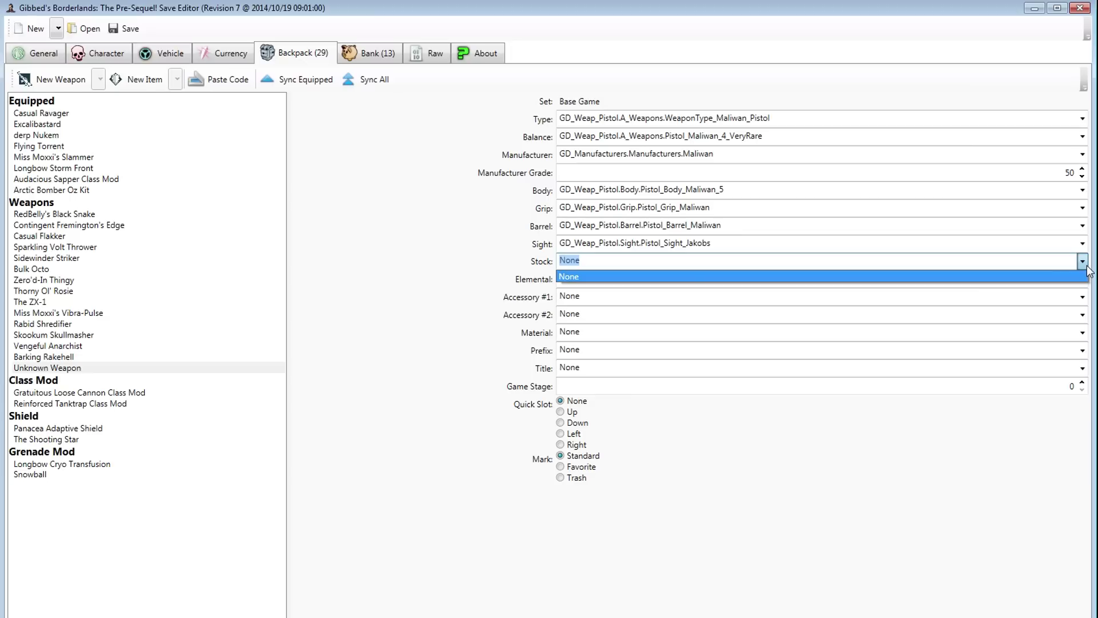
click(1087, 270)
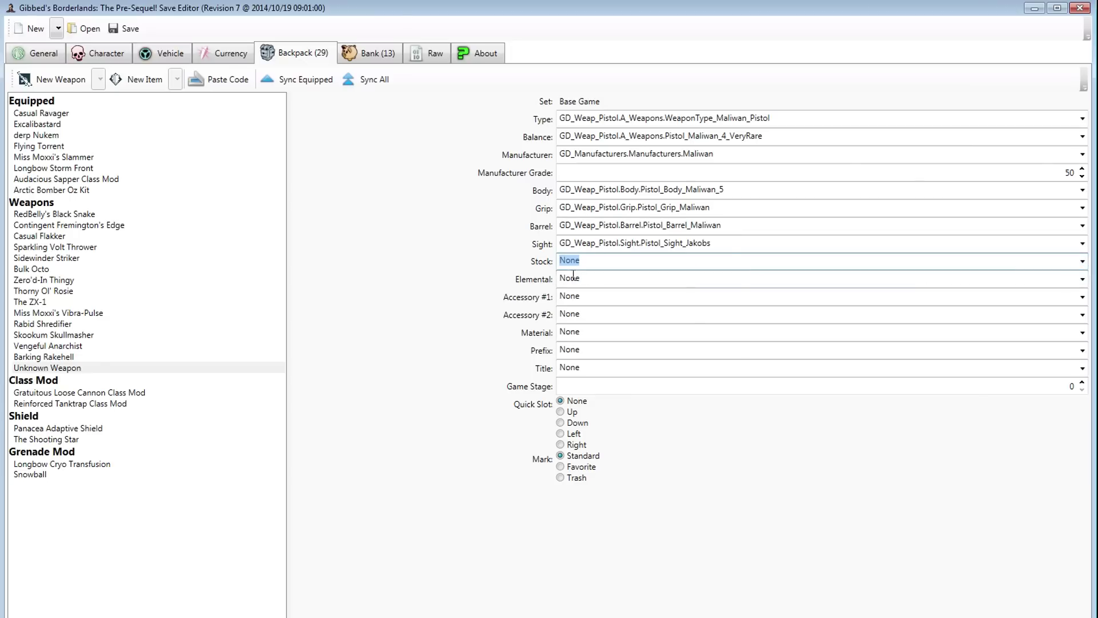
- Set the new pistol's elemental part to Pistol_Elemental_Fire and its first accessory to Pistol_Accessory_Laser_Double
click(1082, 279)
click(1017, 316)
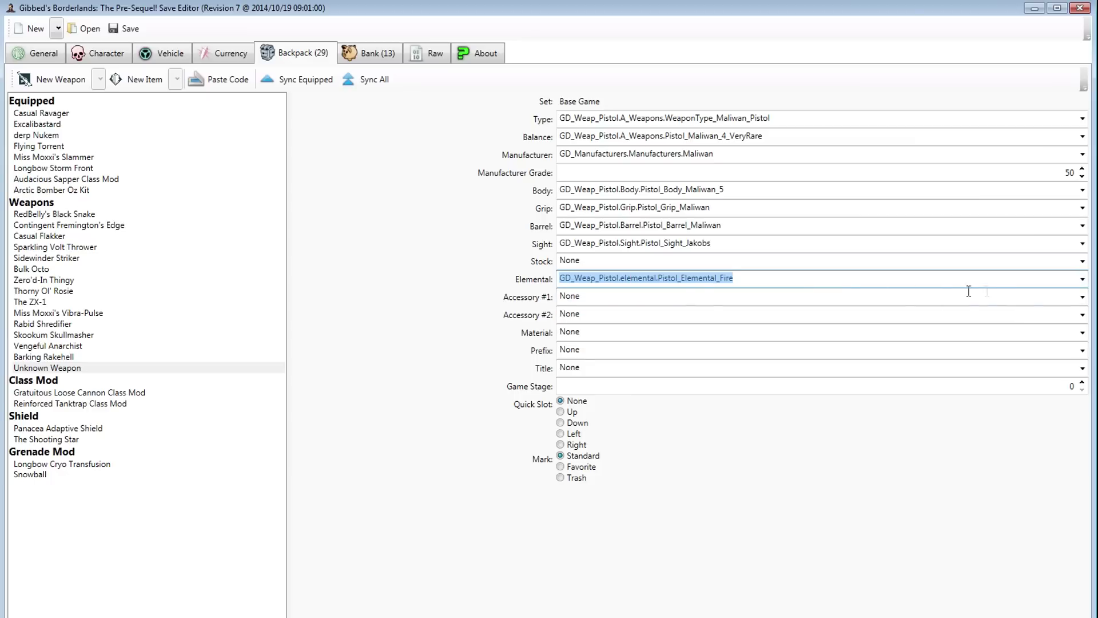
click(1082, 296)
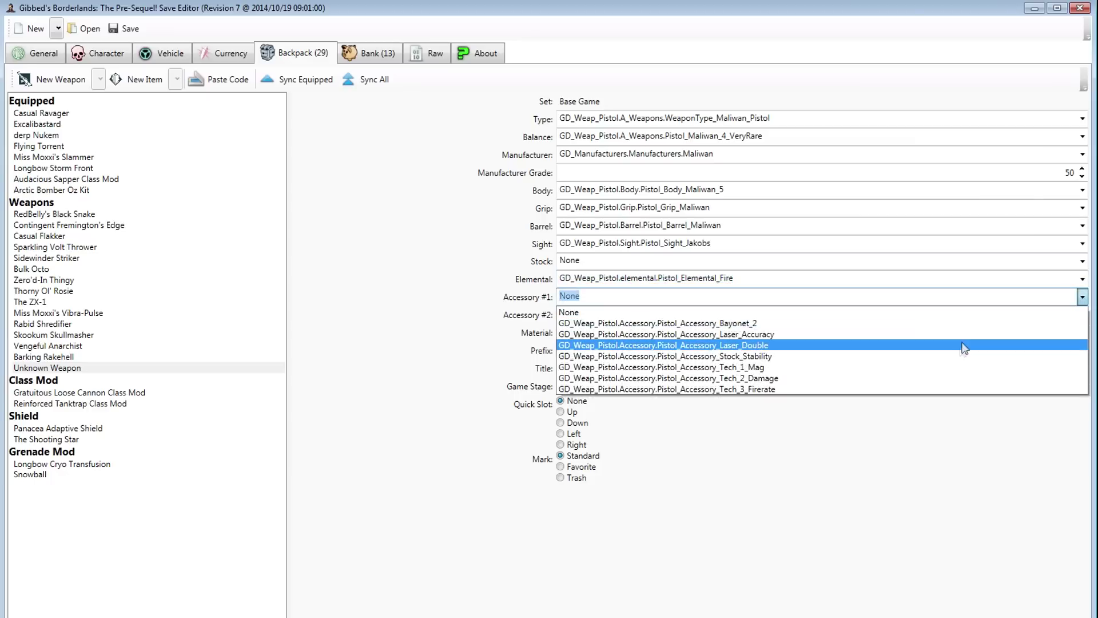
click(839, 346)
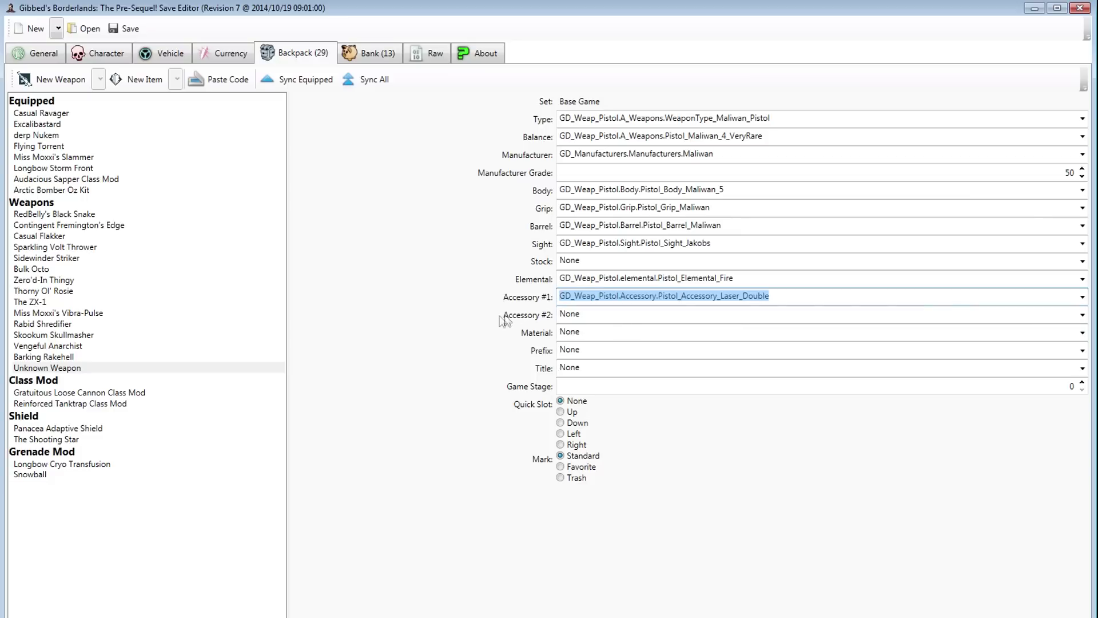
- Look through the moonstone attachments for the new pistol's second accessory, and view the equipped Casual Ravager's parts for comparison
click(1082, 315)
click(1080, 332)
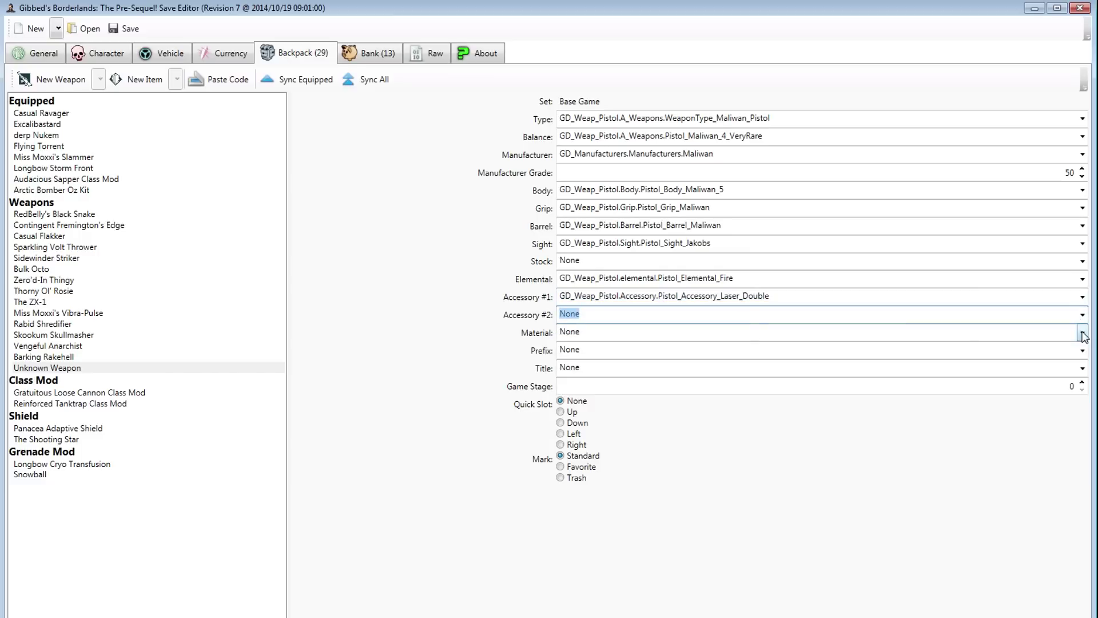
click(1083, 316)
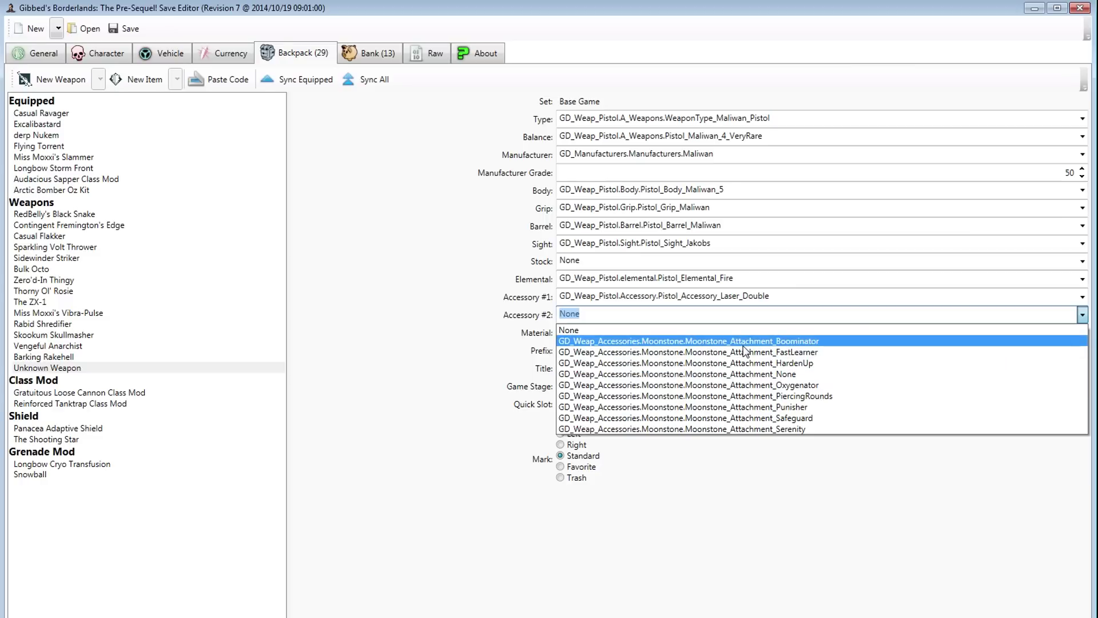
click(78, 112)
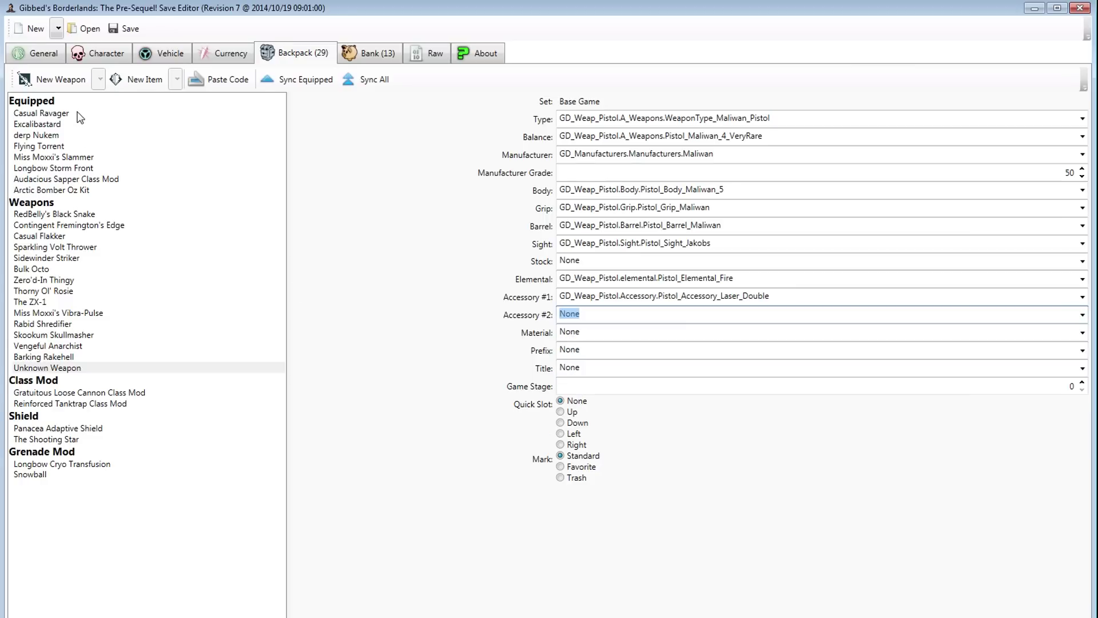
click(63, 114)
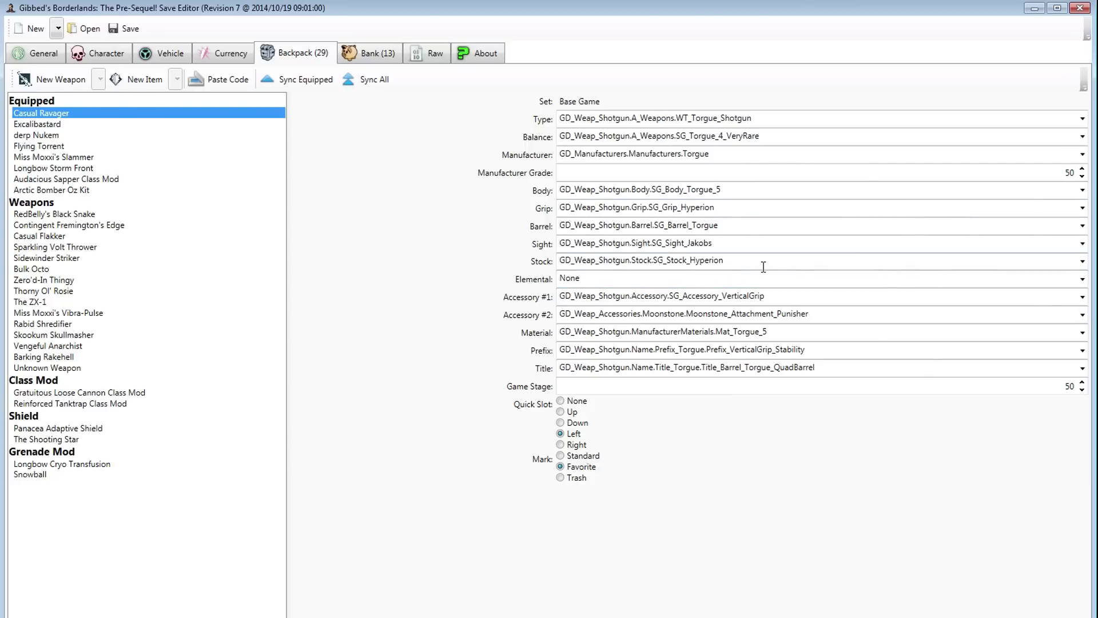
- Set the new pistol's second accessory to Moonstone_Attachment_Punisher, using the equipped Casual Ravager's attachment as reference
click(1083, 315)
click(1082, 315)
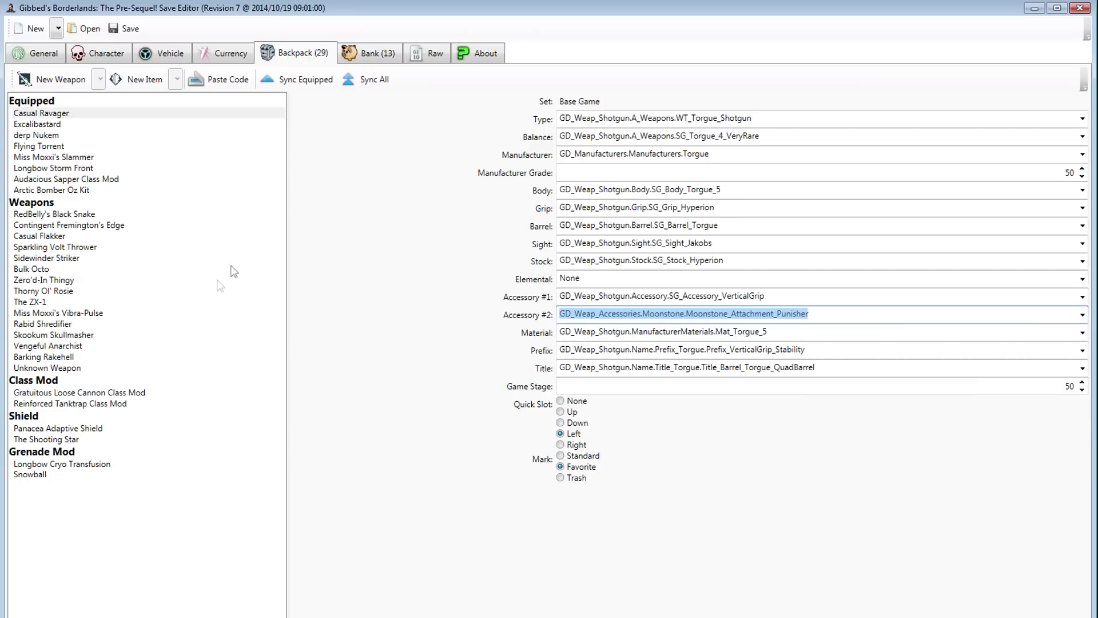
click(85, 358)
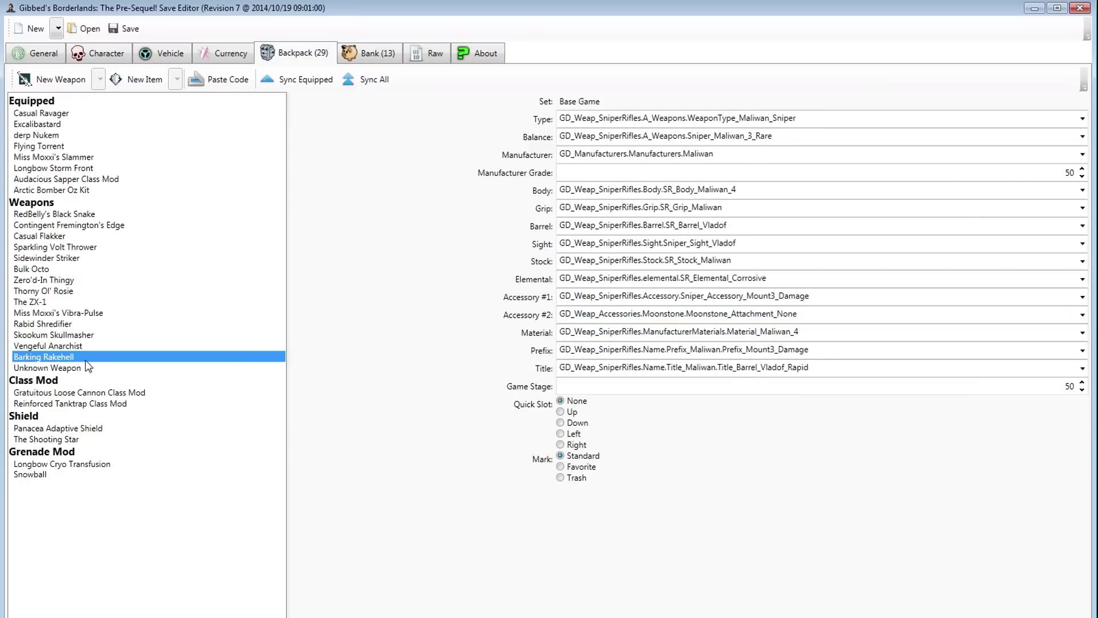
click(84, 367)
click(1083, 333)
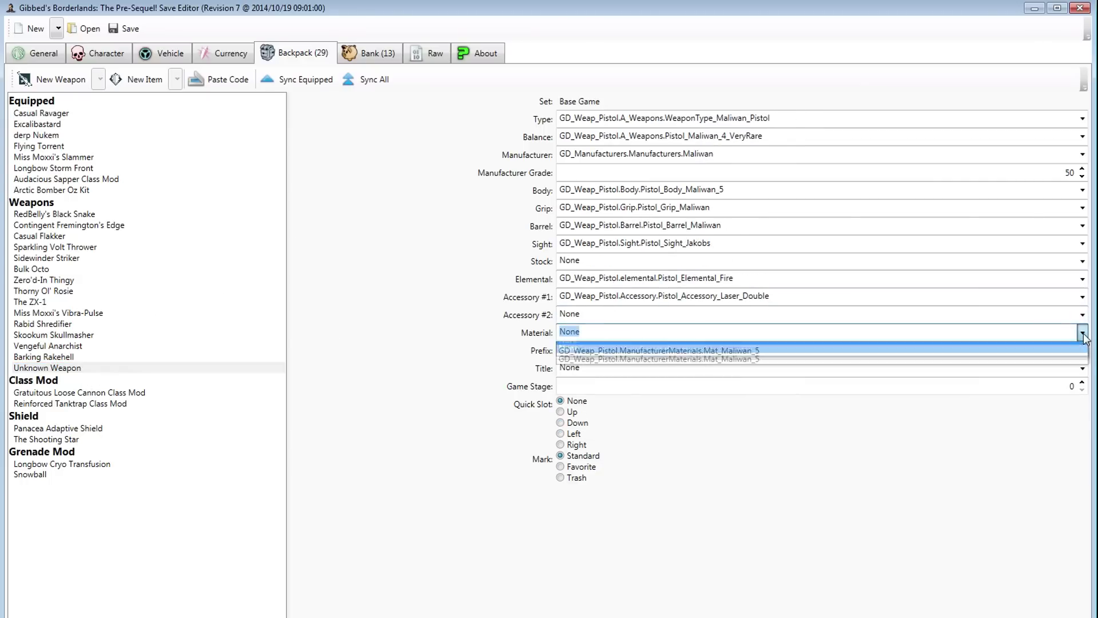
click(1082, 332)
click(1082, 314)
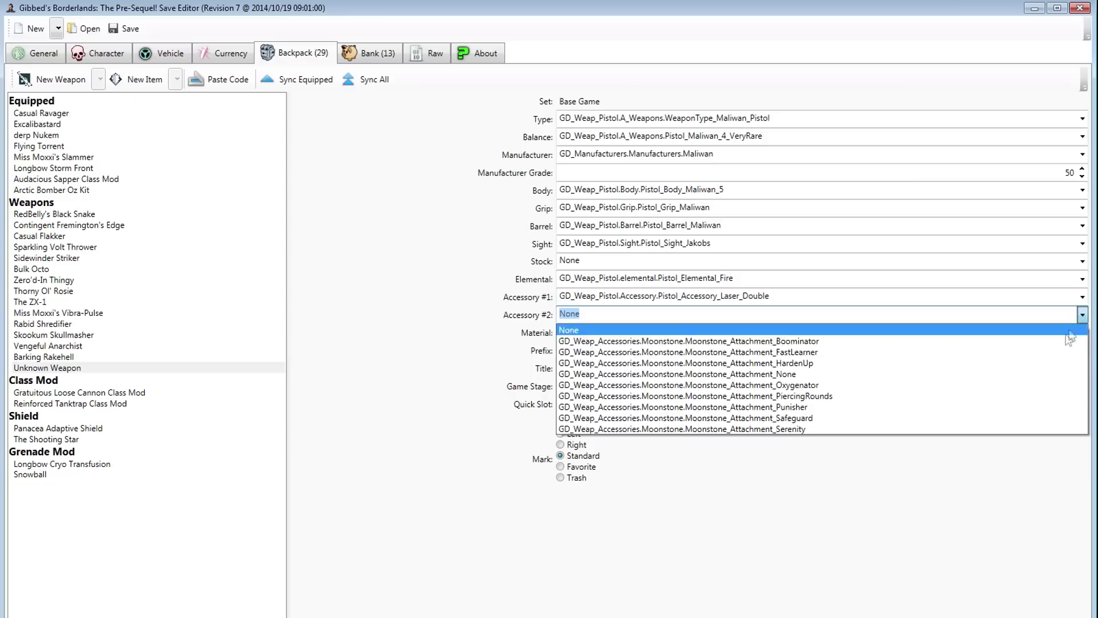
click(1029, 406)
- Set the new pistol's material to Mat_Maliwan_5 and its game stage to 50
click(1082, 332)
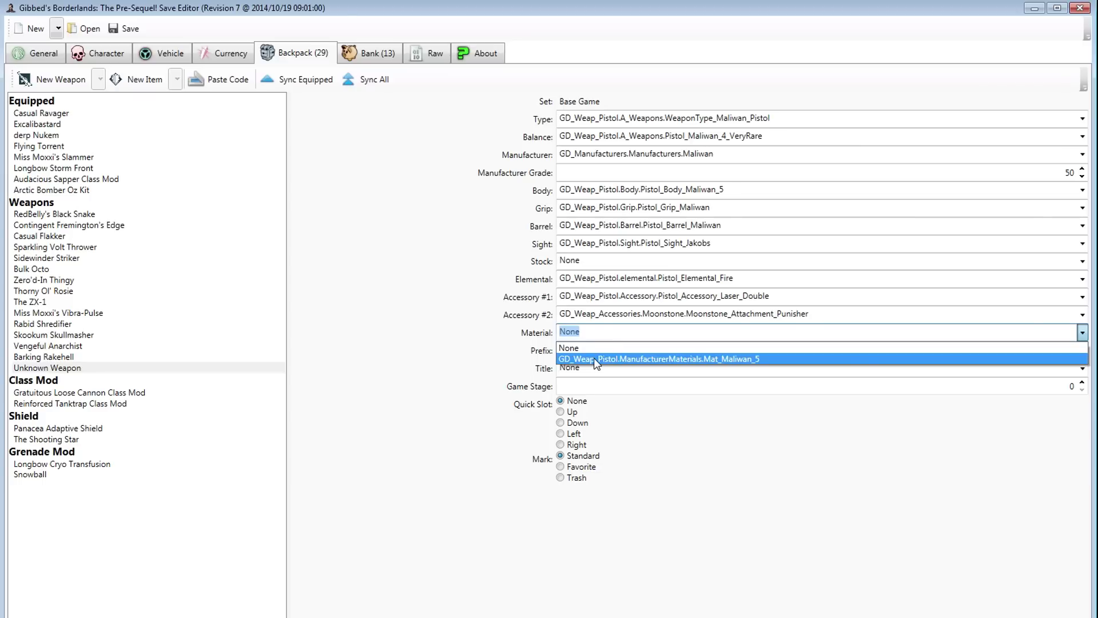
click(593, 358)
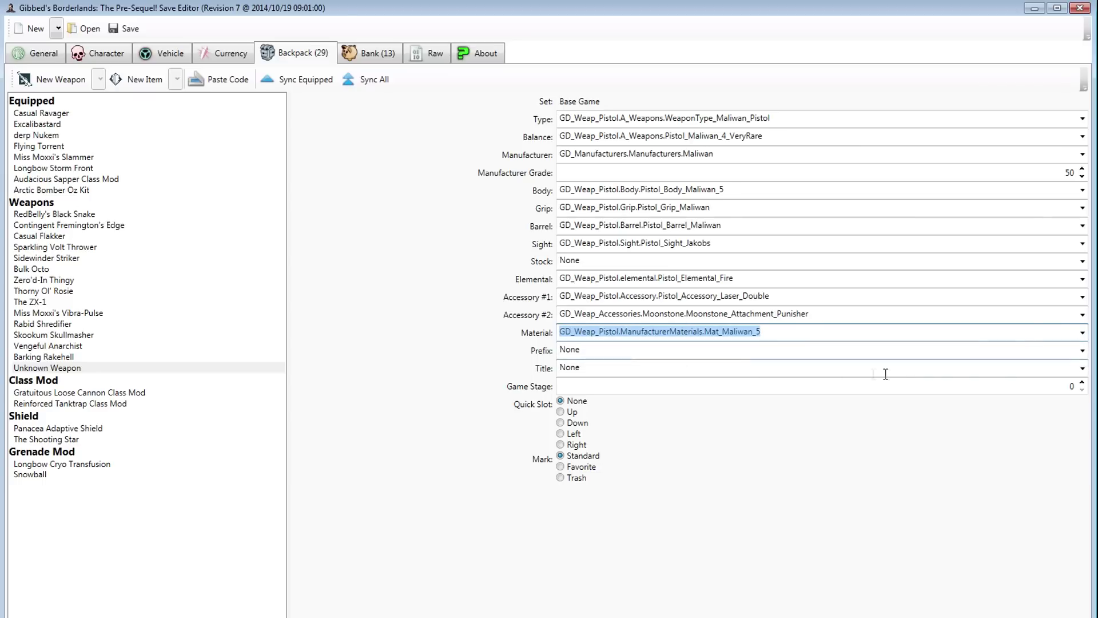
click(1023, 384)
text(5)
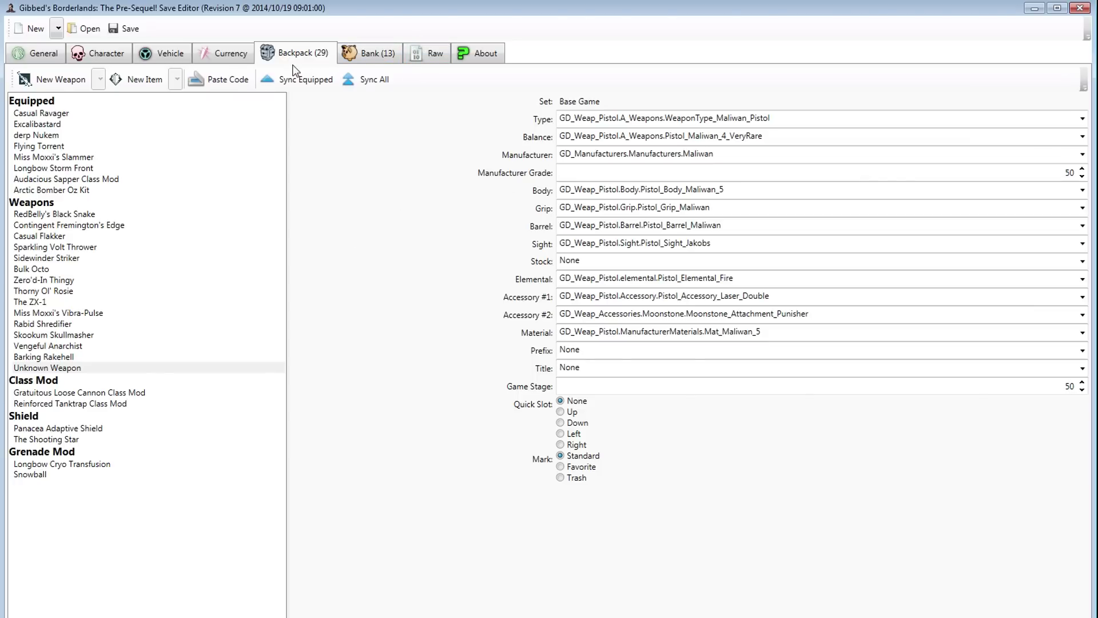
- View the raw save data, including PlaythroughsCompleted, and return to the new pistol's parts in the backpack
click(426, 54)
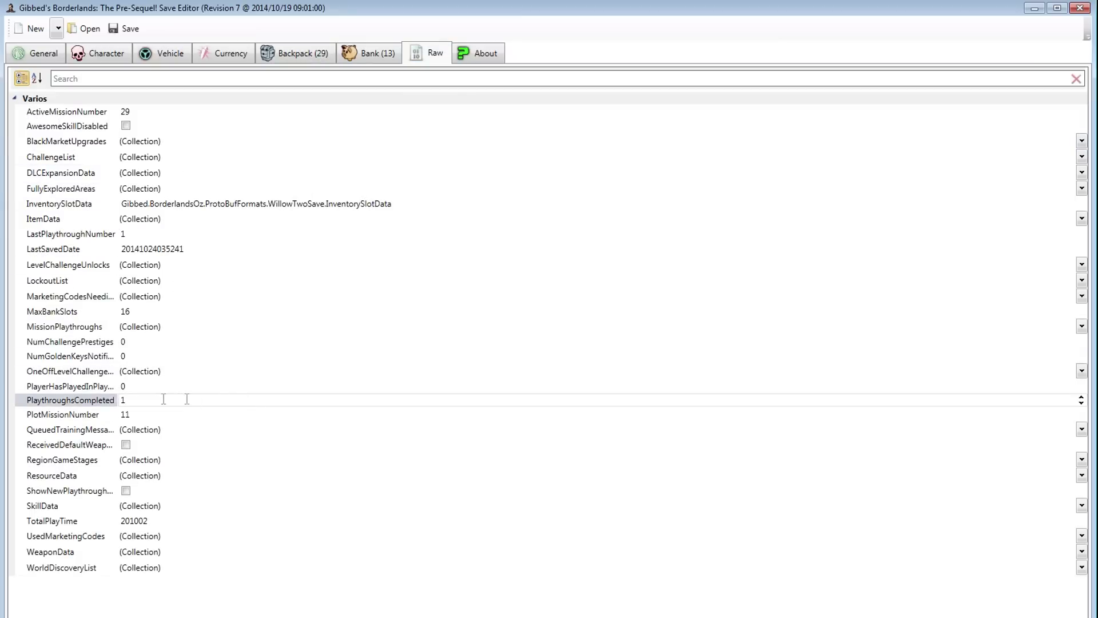
click(293, 52)
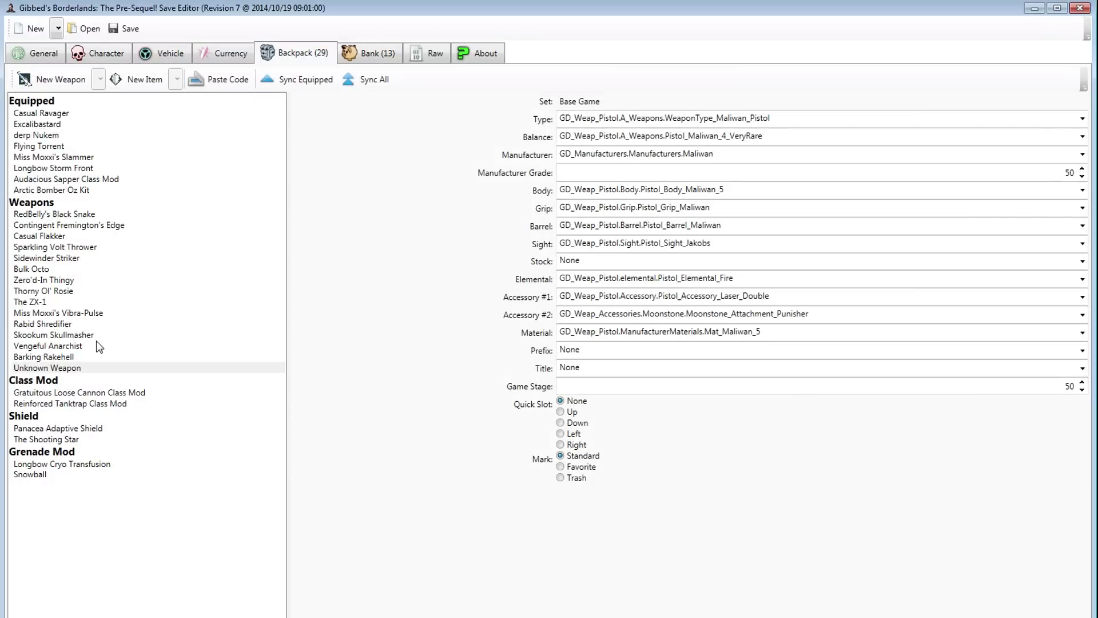
click(76, 369)
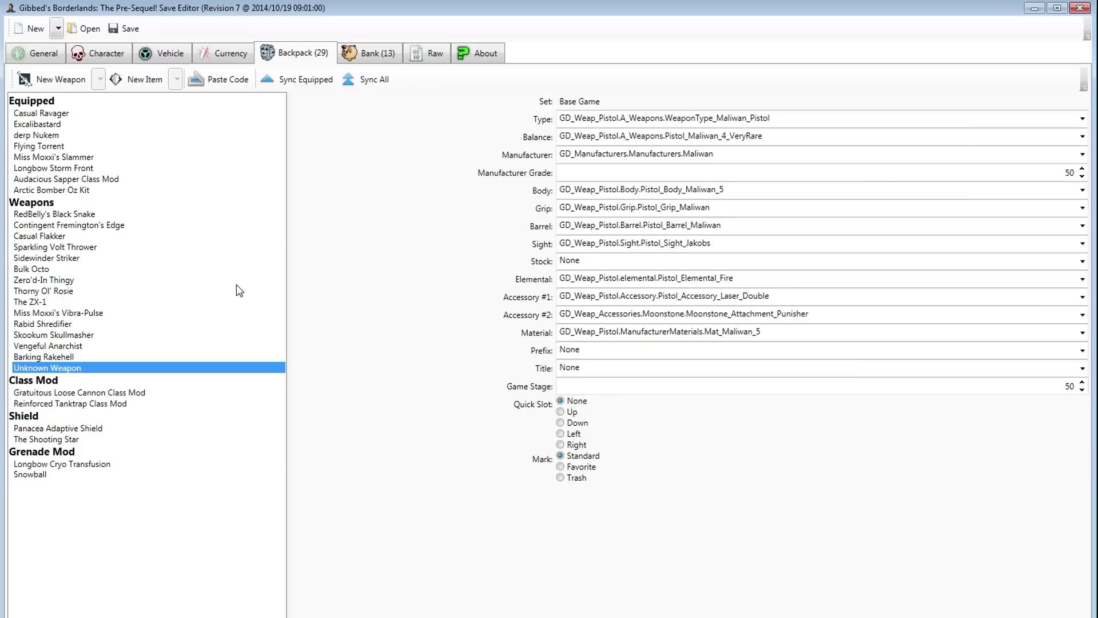
- Examine the parts of several equipped and backpack items, including Flying Torrent, derp Nukem, Sidewinder Striker, Rabid Shredifier and Casual Ravager
click(147, 190)
click(137, 177)
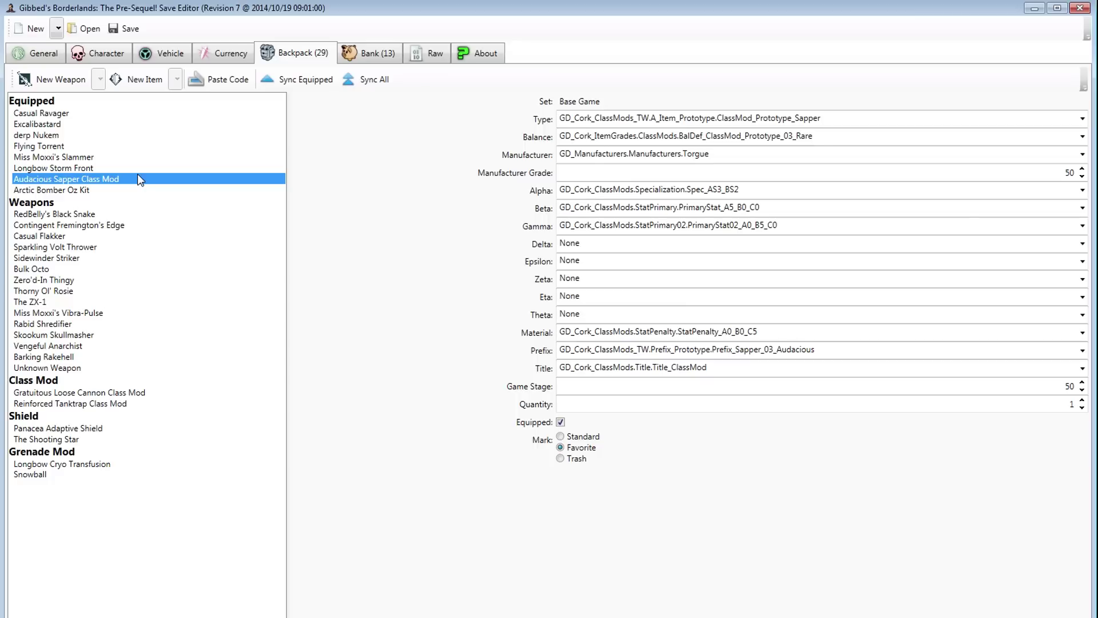
click(120, 146)
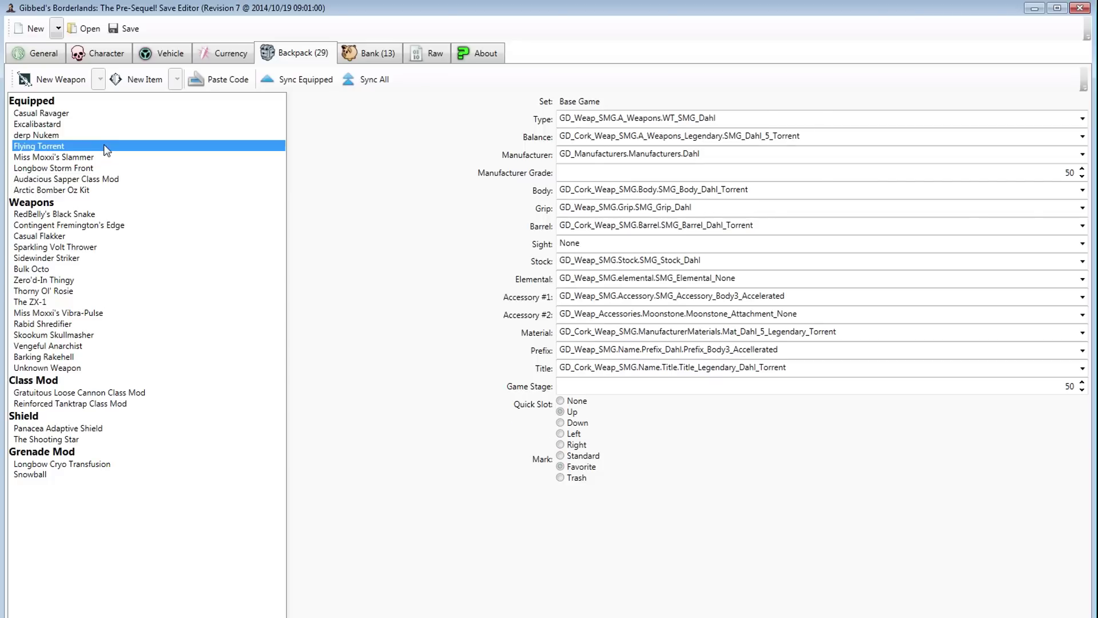
click(111, 135)
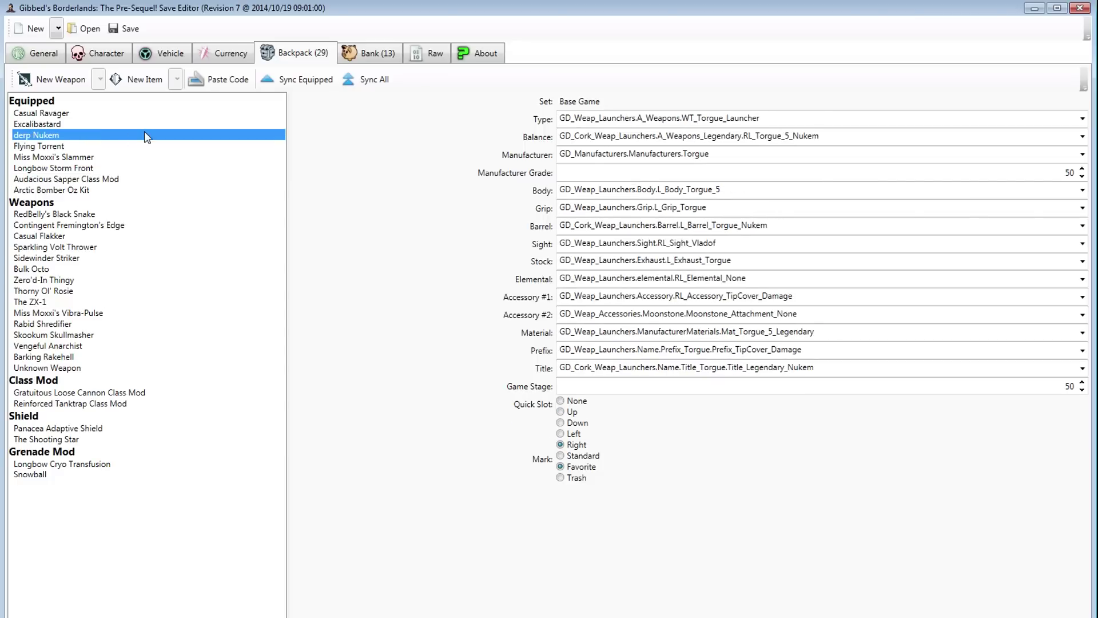
click(129, 157)
click(117, 259)
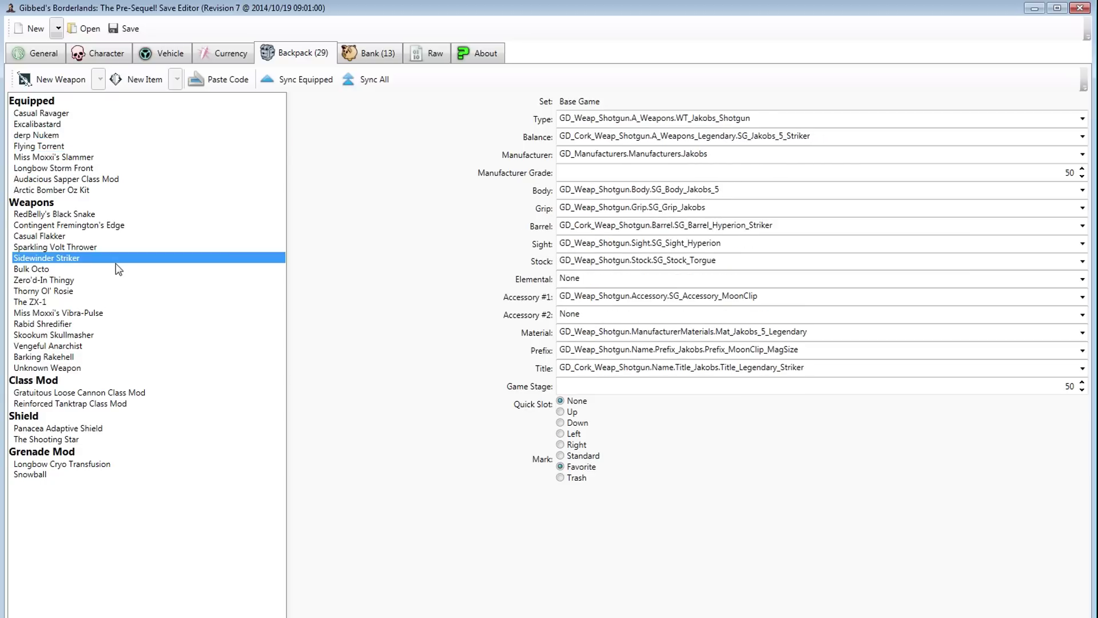
click(99, 324)
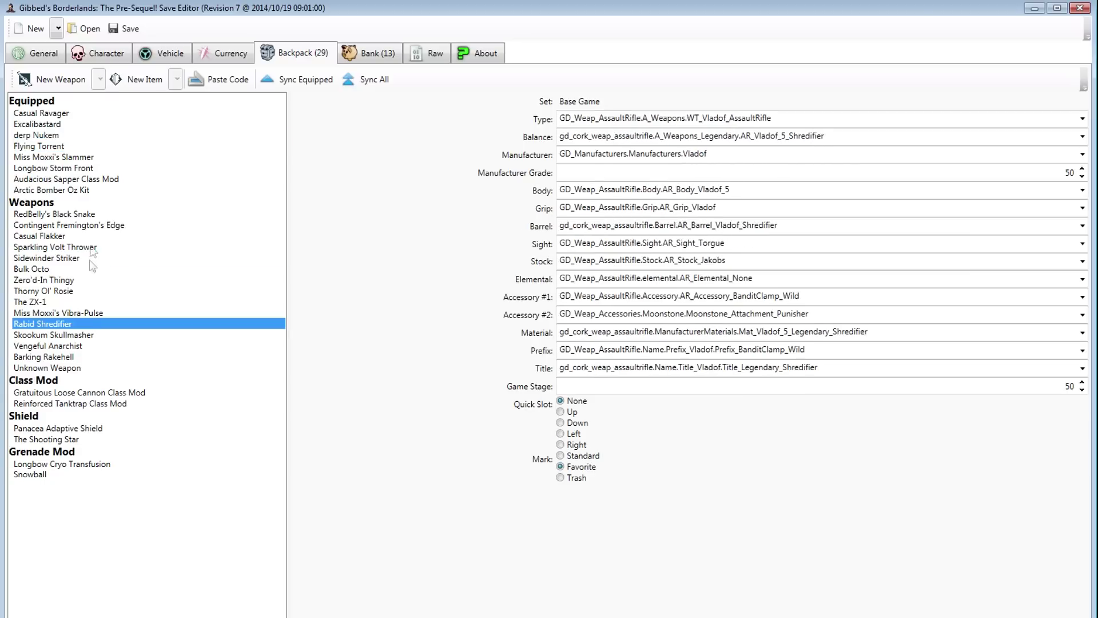
click(64, 114)
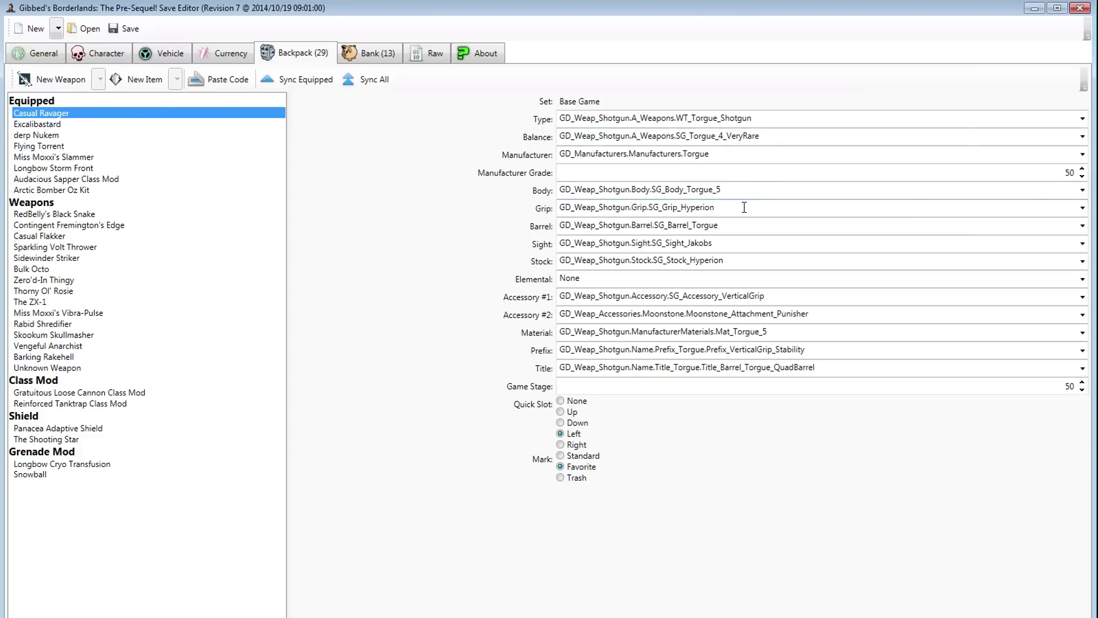
- Examine the Casual Ravager's options for both accessories, leaving them at SG_Accessory_VerticalGrip and Moonstone_Attachment_Punisher
click(743, 311)
click(740, 302)
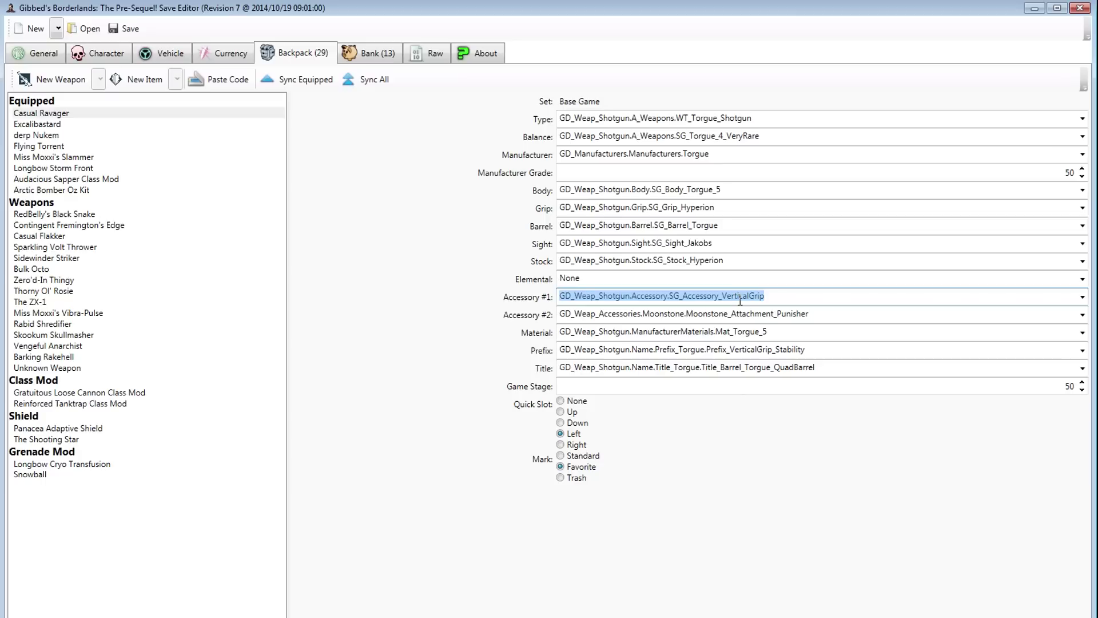
click(1082, 296)
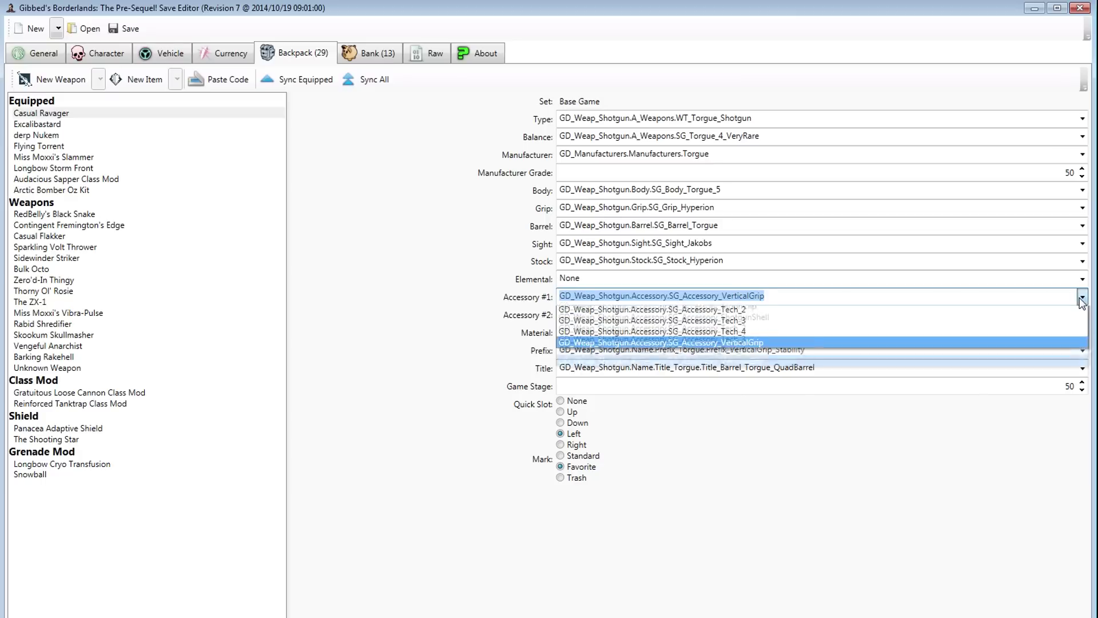
click(985, 399)
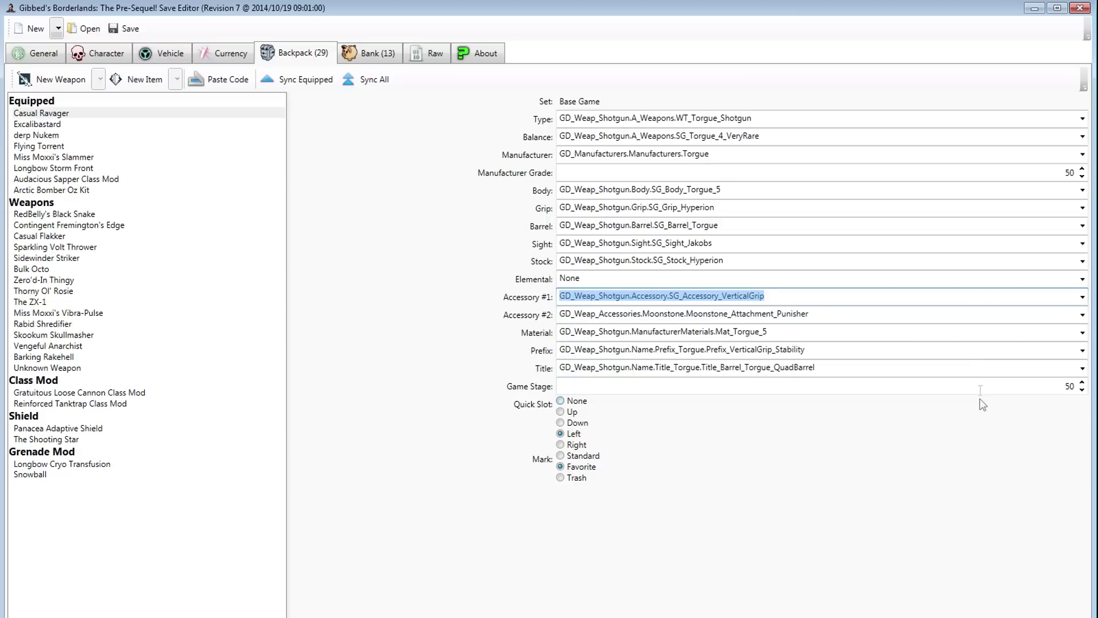
double_click(1082, 314)
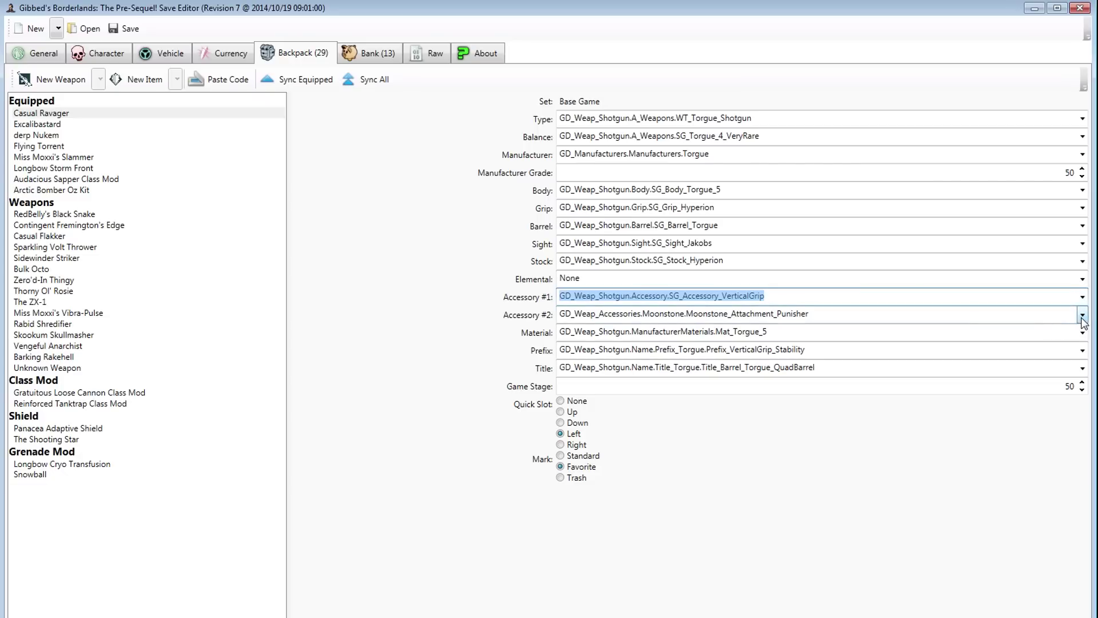
click(1082, 314)
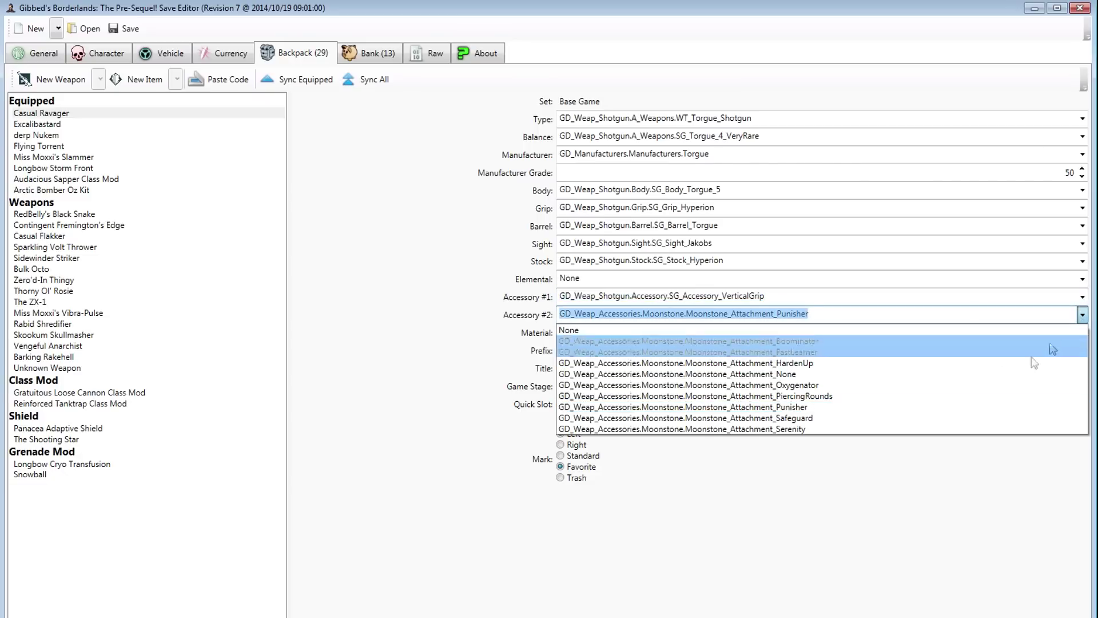
click(947, 410)
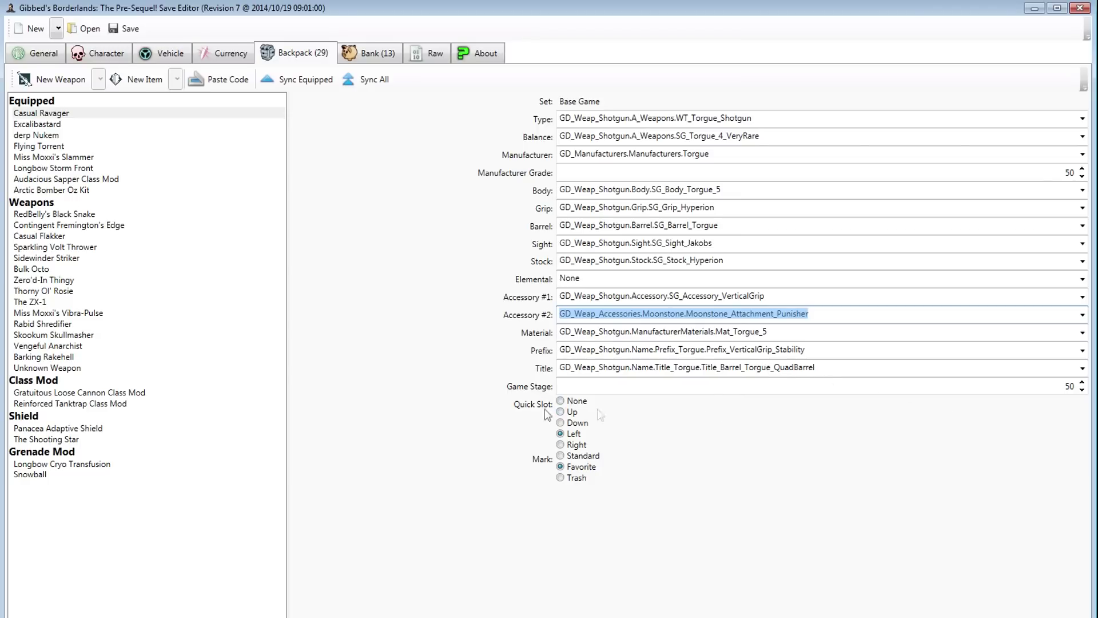
click(443, 416)
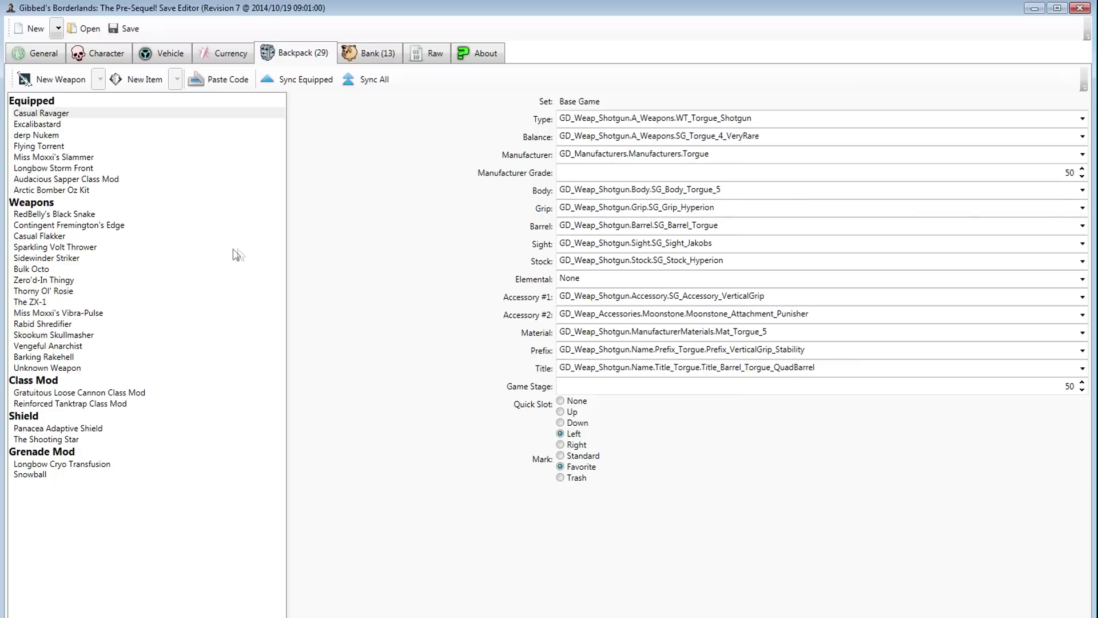
- Glance at the bank contents, then add a new backpack item with its type set to GrenadeMod_Quasar
click(371, 52)
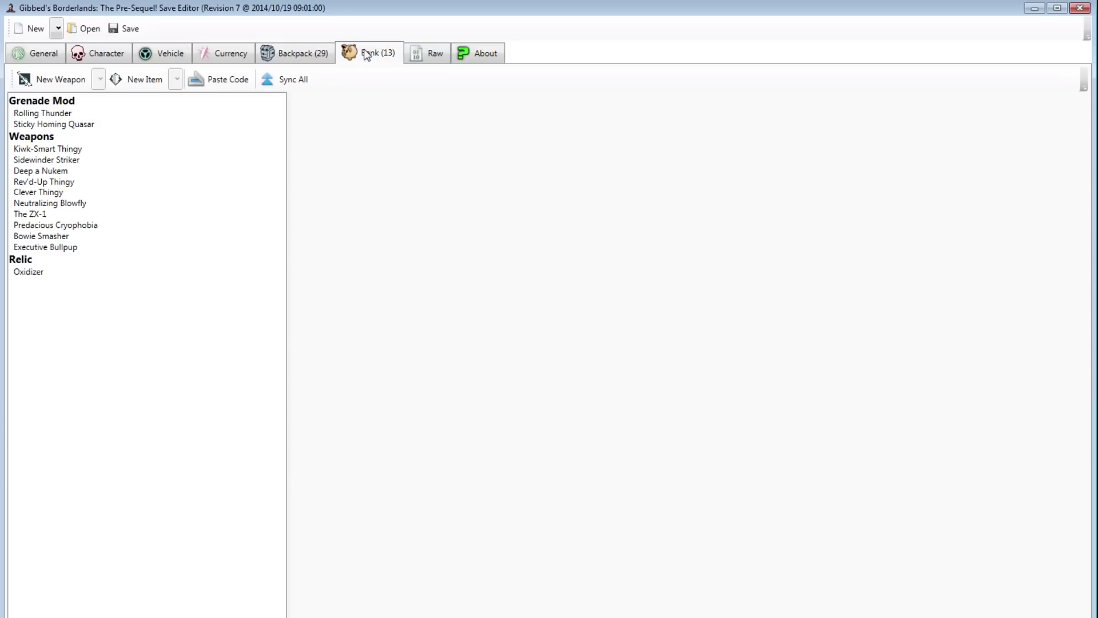
click(321, 57)
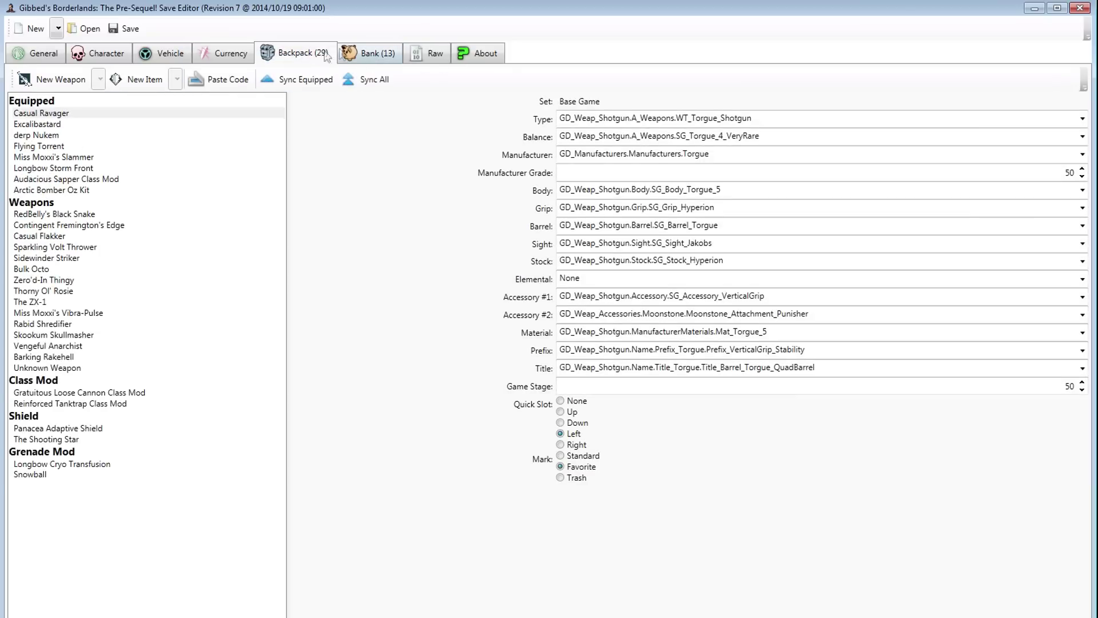
click(123, 80)
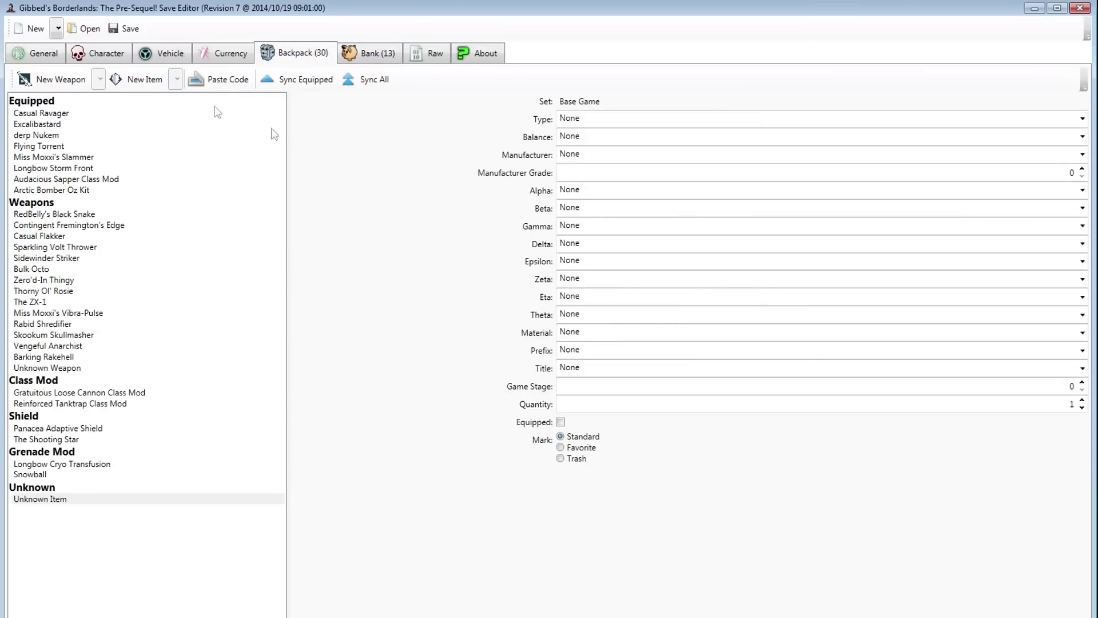
click(46, 501)
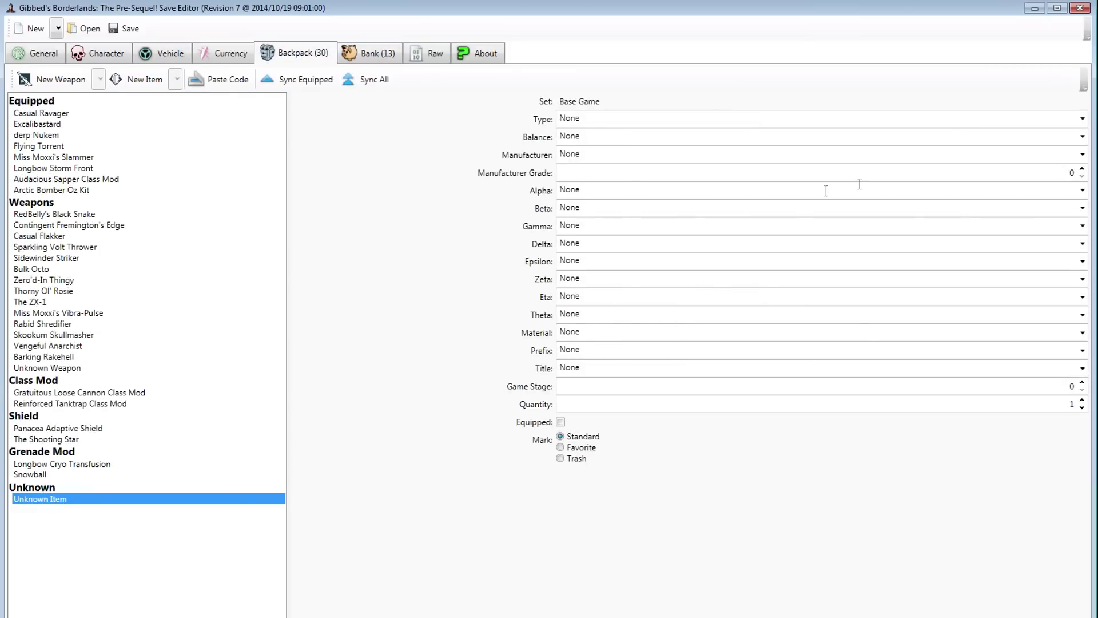
click(1082, 119)
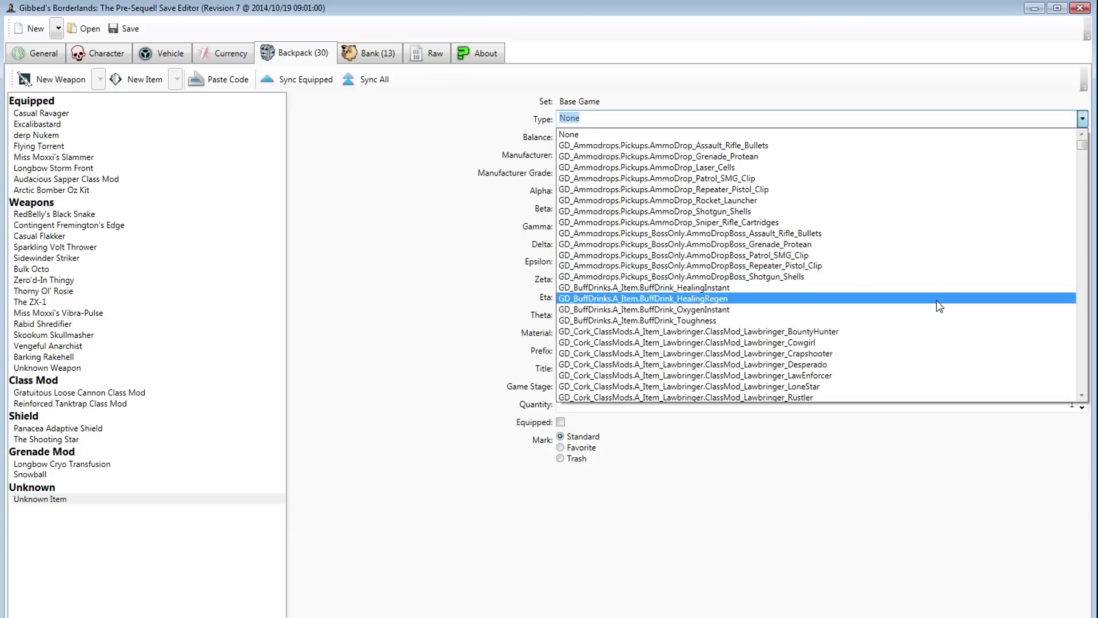
scroll(940, 307, down, 15)
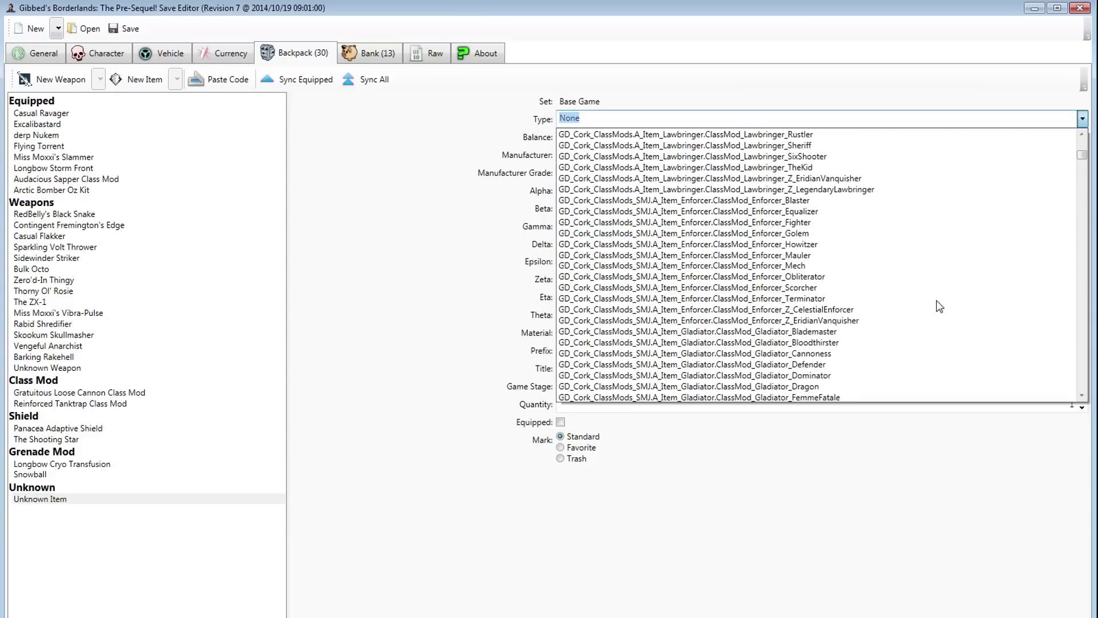
scroll(940, 307, down, 2)
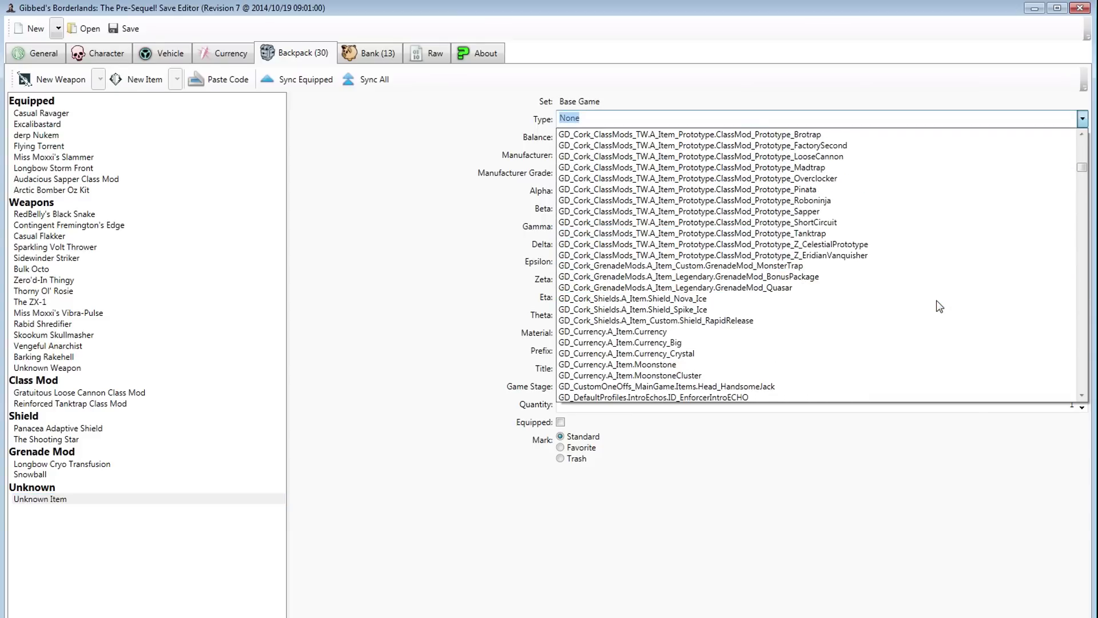
click(760, 287)
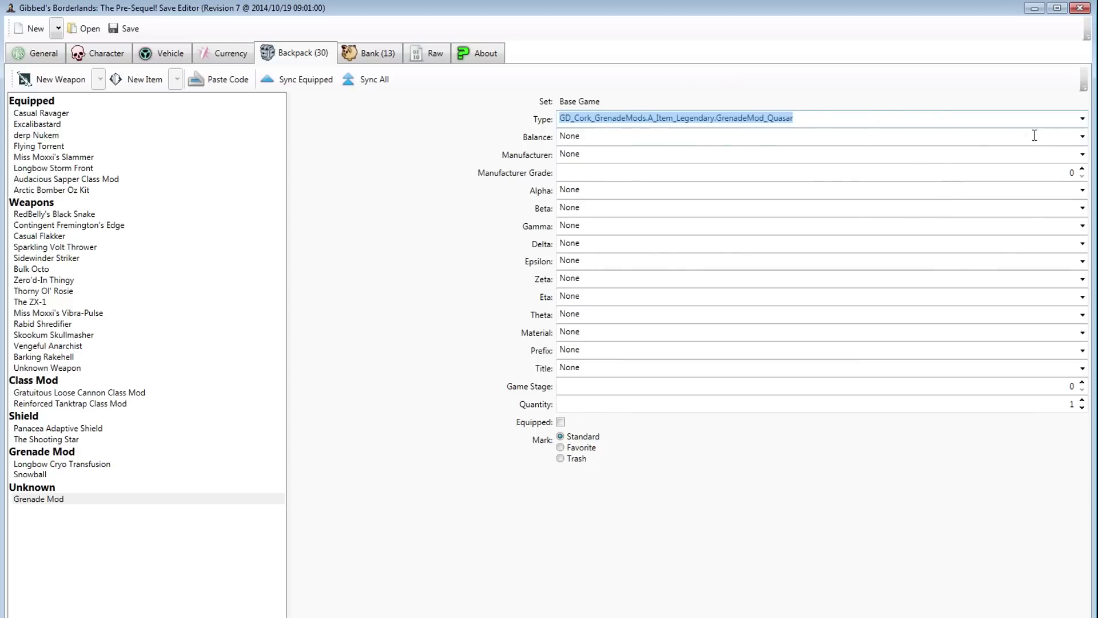
- Set the new grenade mod's balance to GM_Quasar and its manufacturer to Hyperion
click(1083, 137)
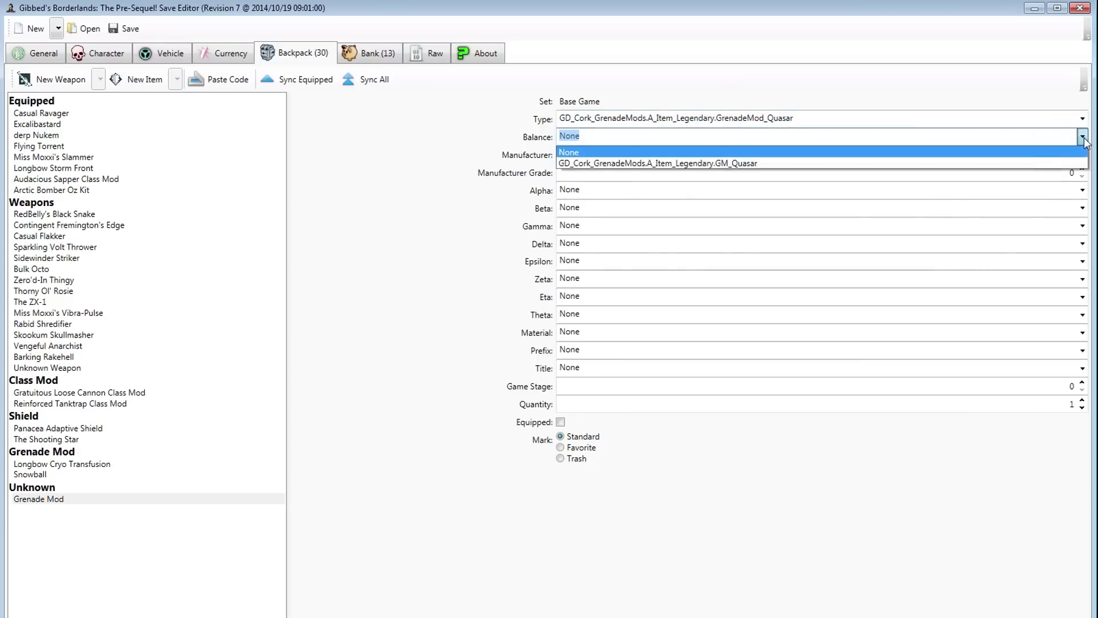
click(1034, 162)
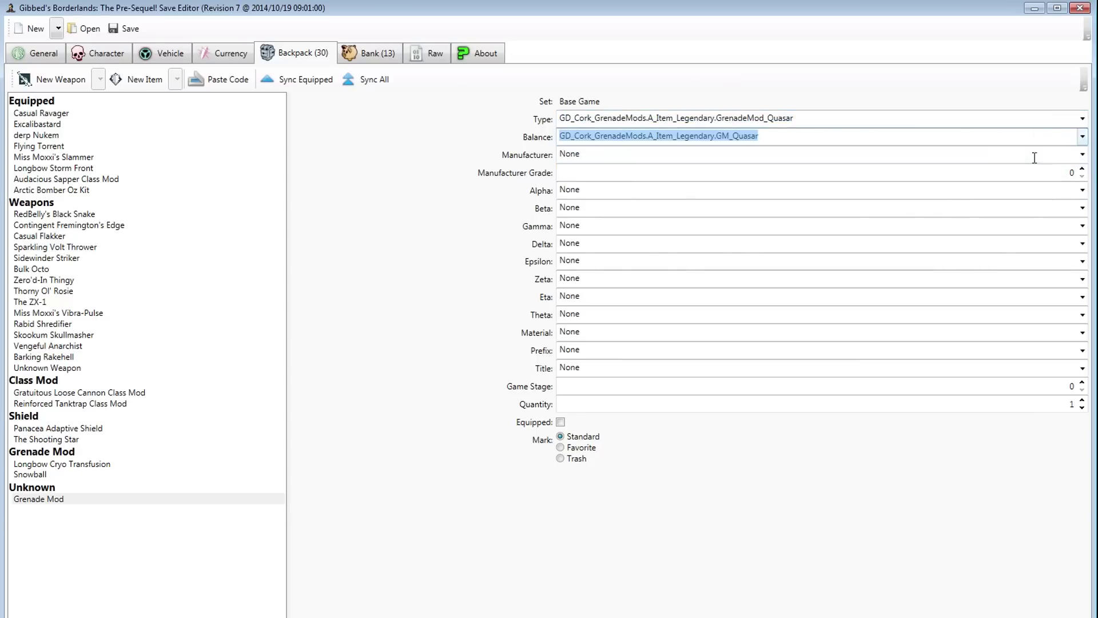
click(1082, 154)
click(770, 170)
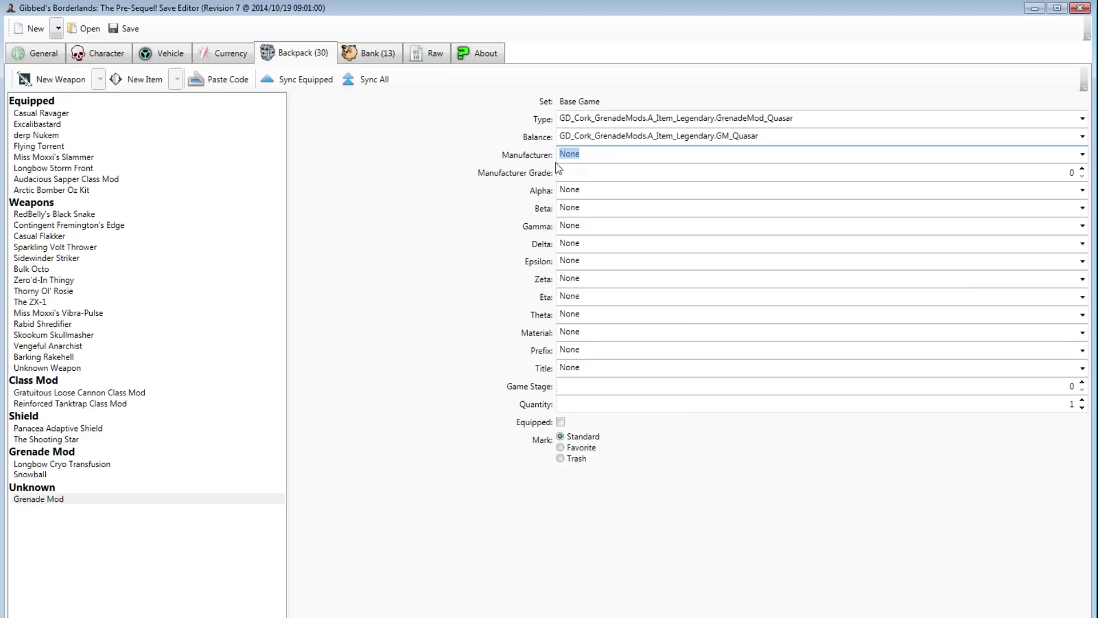
click(1083, 154)
click(1049, 172)
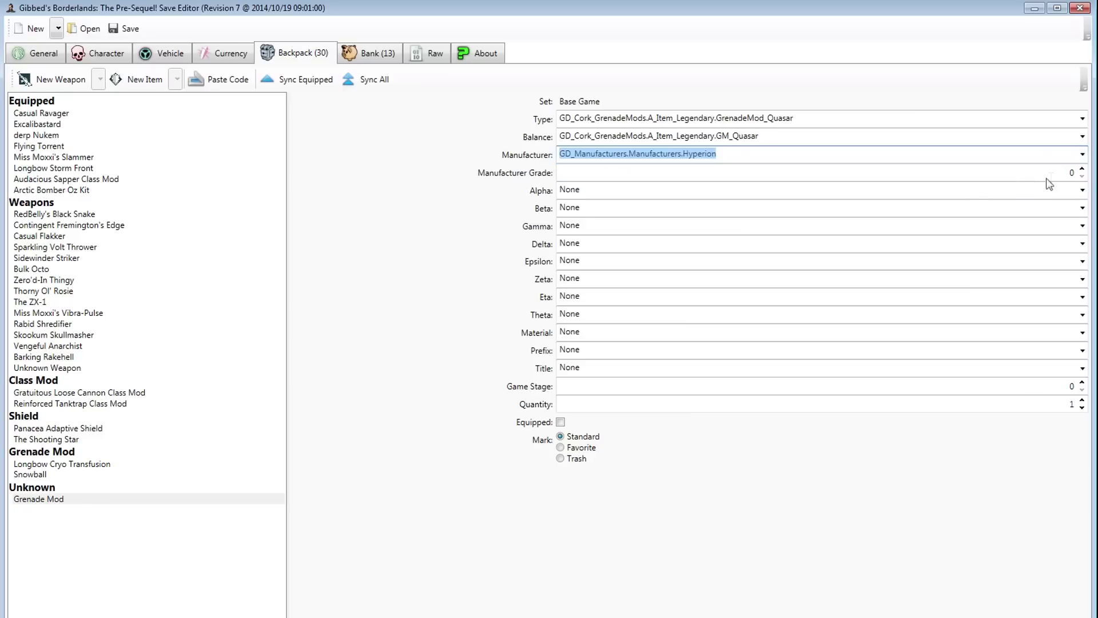
- Set the new grenade mod's alpha to Payload_Quasar, beta to Delivery_LongBow and gamma to Trigger_Grade0
click(1083, 191)
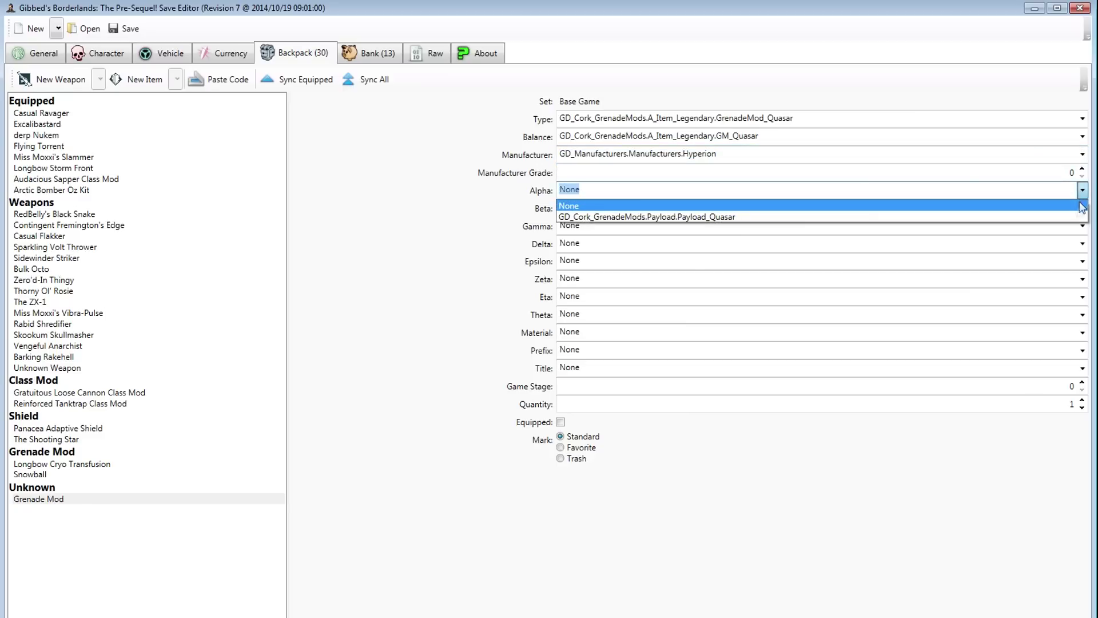
click(1076, 217)
click(1082, 208)
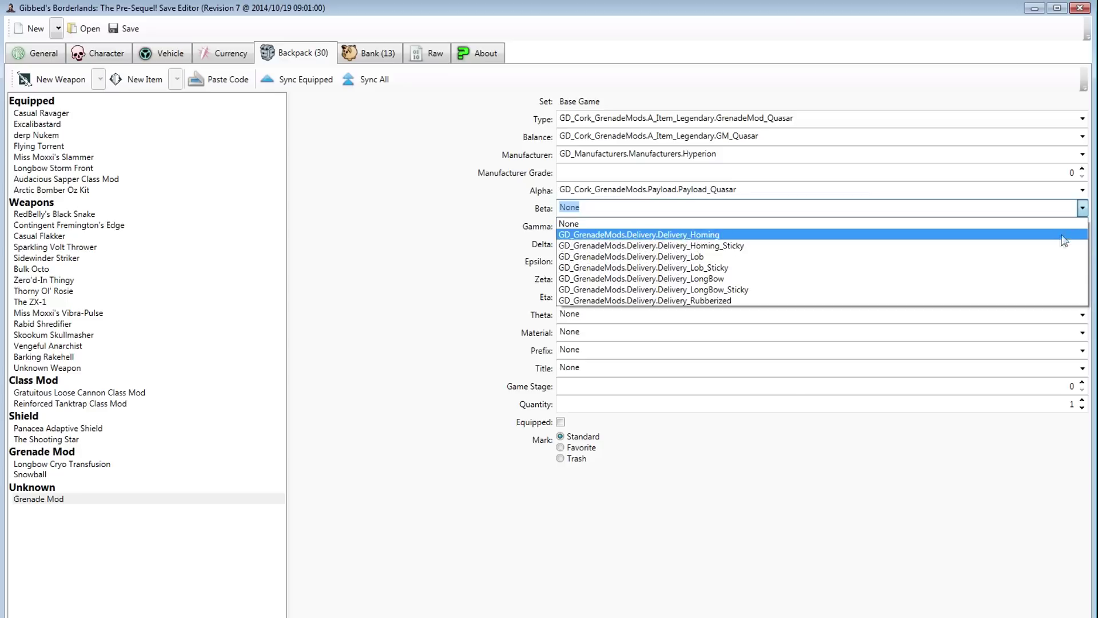
click(1038, 278)
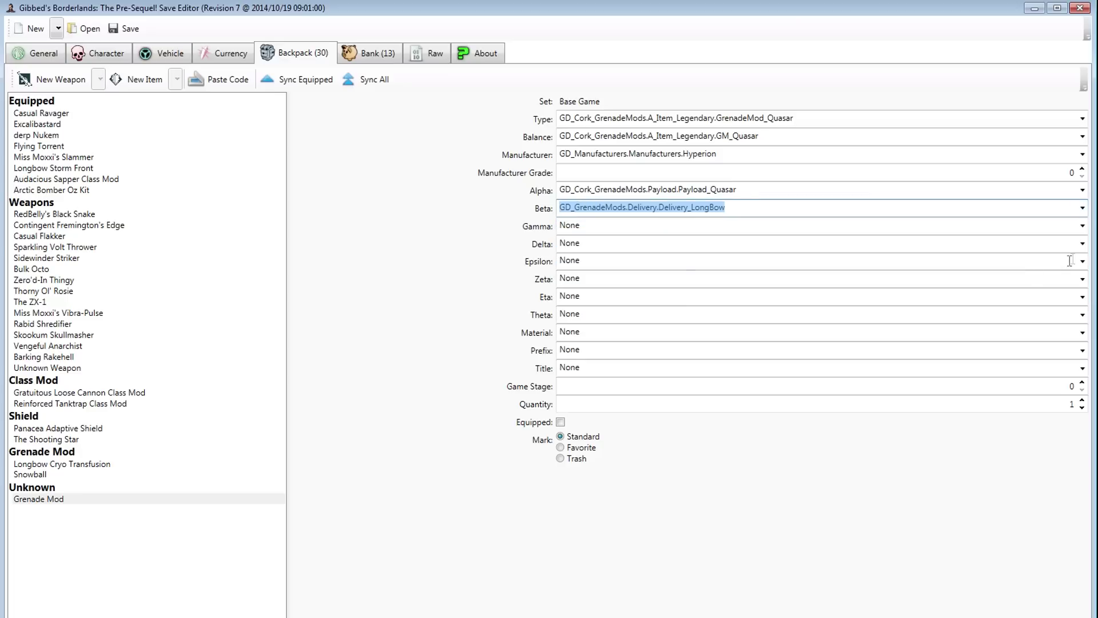
click(1082, 226)
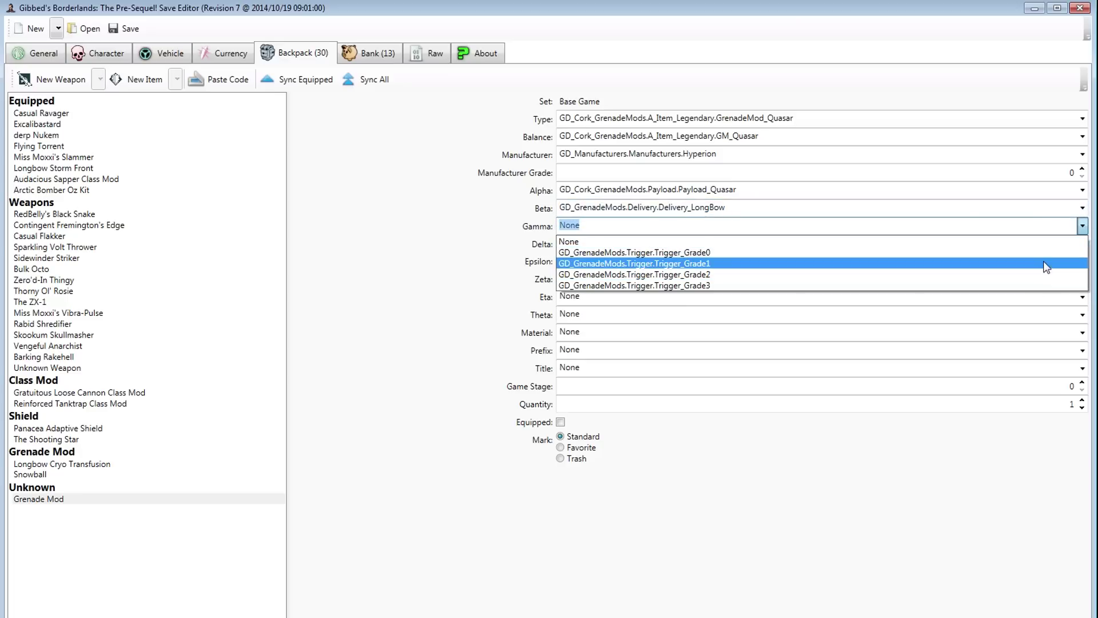
click(1045, 253)
- Set the grenade mod's delta to Accessory_Shock_Grade4, epsilon to Damage_Grade7 and zeta to DamageRadius_ExtraLarge
click(1083, 243)
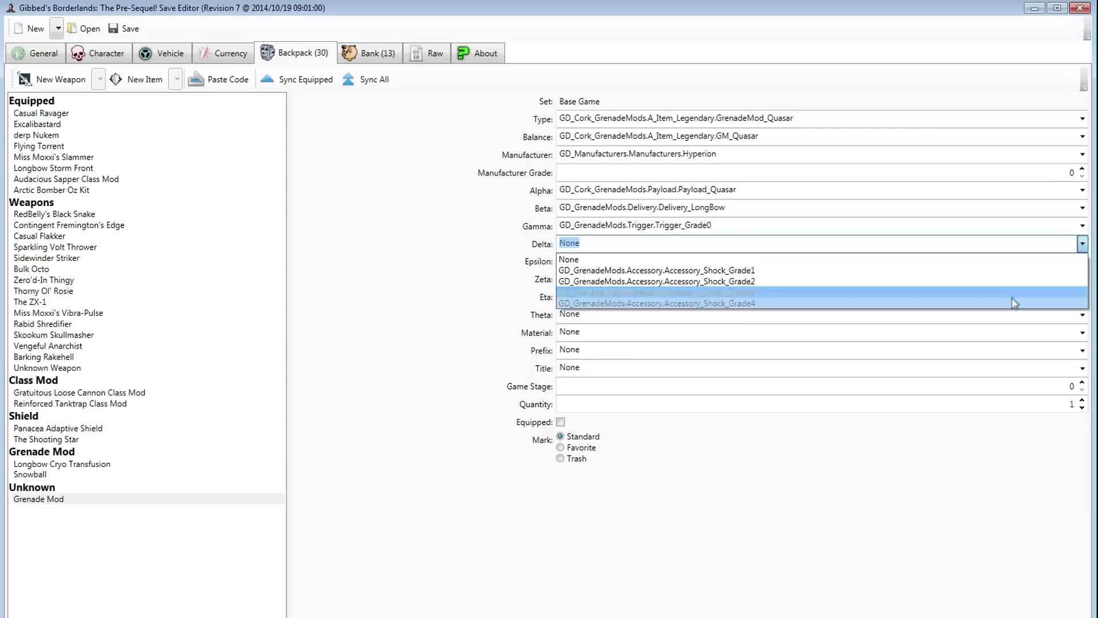
click(1065, 276)
click(1083, 262)
click(1042, 294)
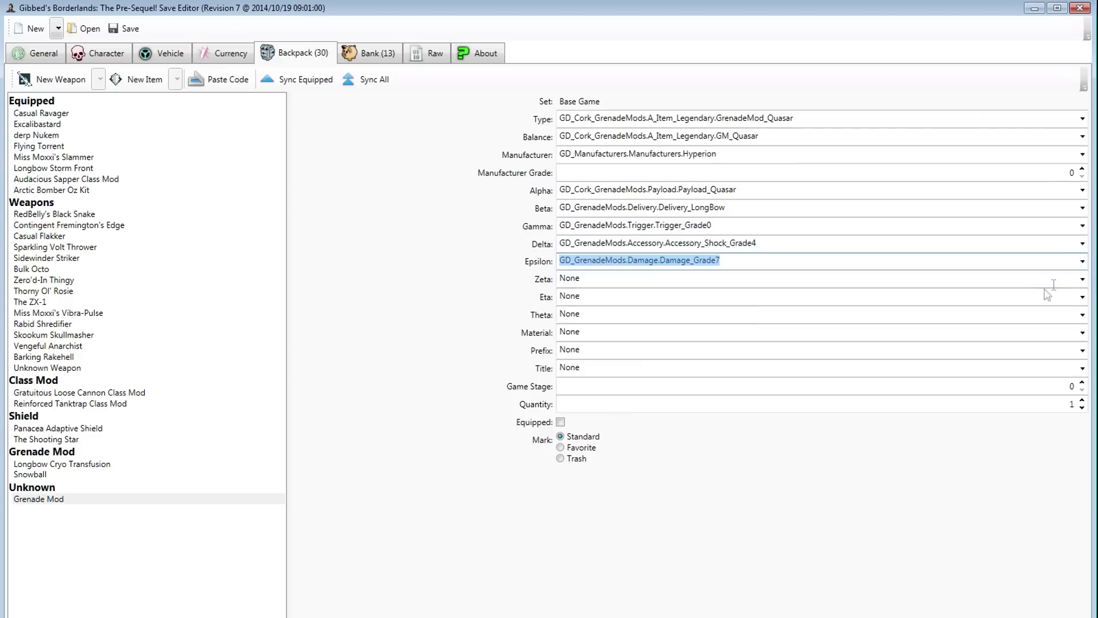
click(1083, 279)
click(1065, 303)
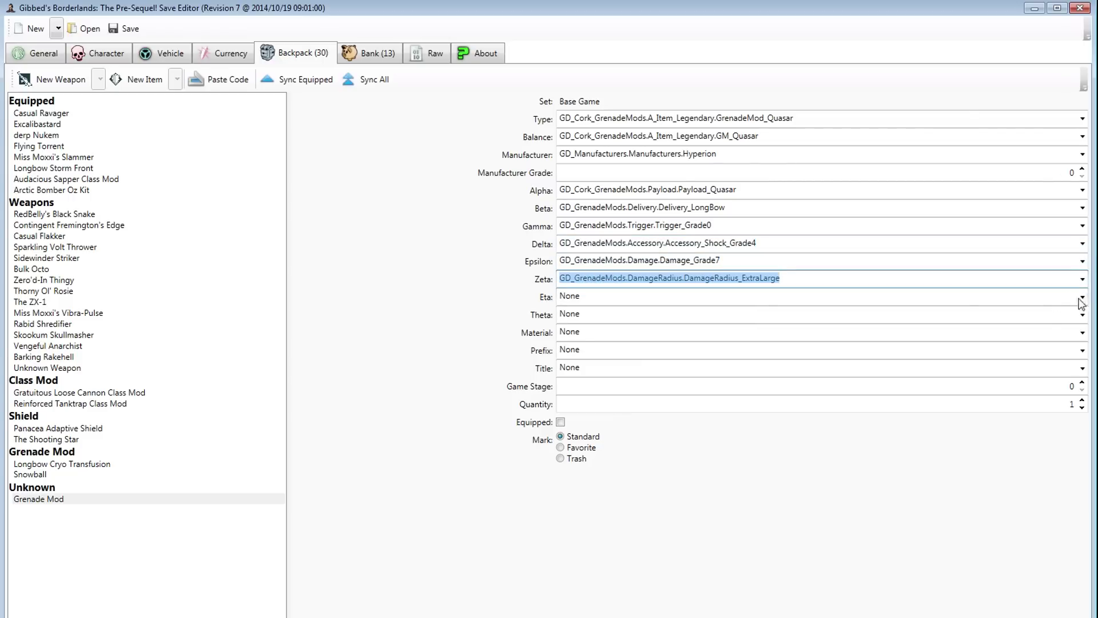
- Set the grenade mod's theta to StatusDamage_Grade5 and material to Material_Hyperion_5_Legendary, leaving eta, prefix and title at None
click(1082, 297)
click(1044, 318)
click(1083, 314)
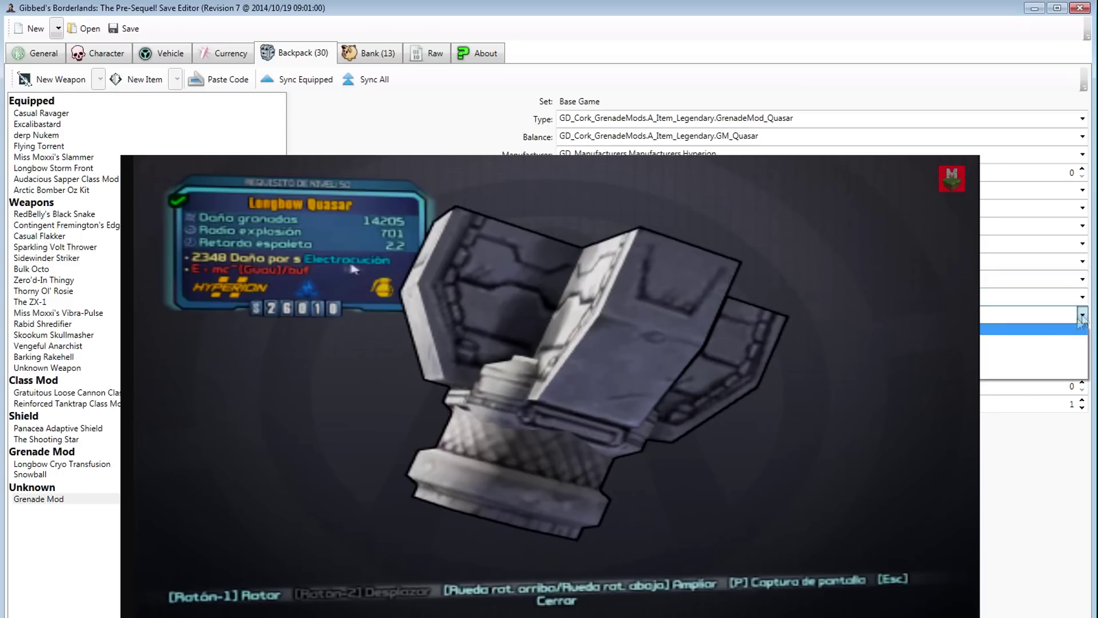
click(1011, 363)
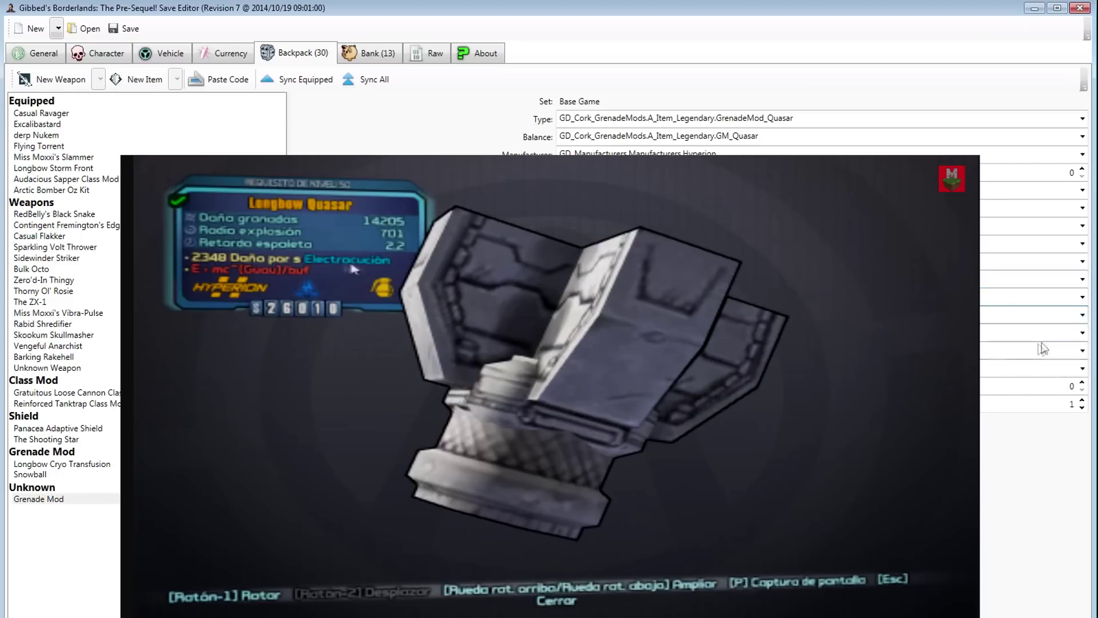
click(1083, 333)
click(1079, 353)
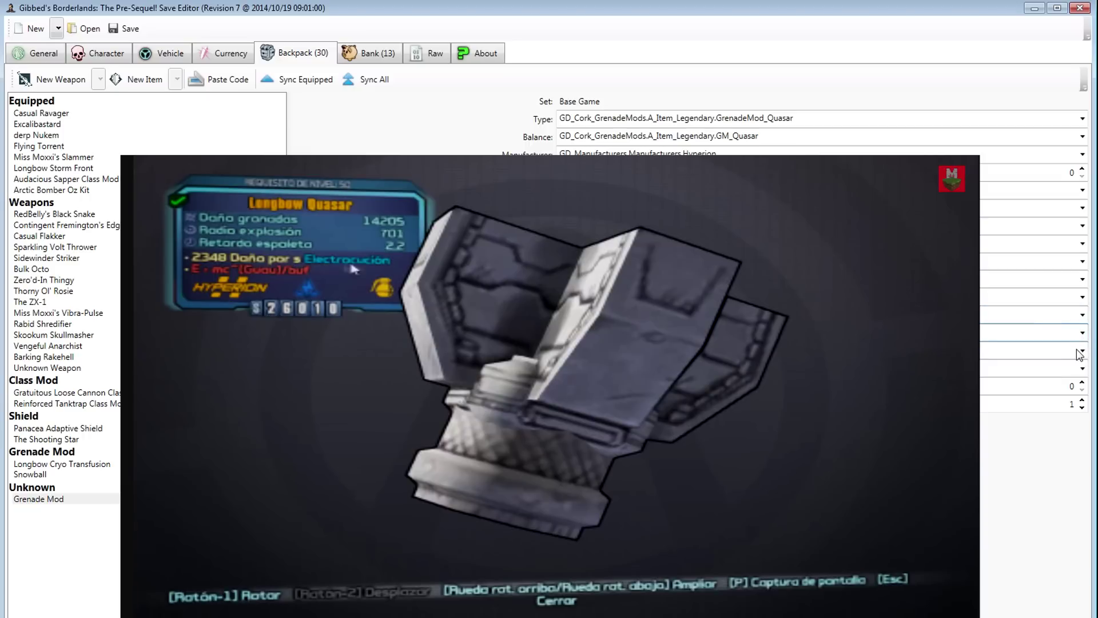
click(1081, 354)
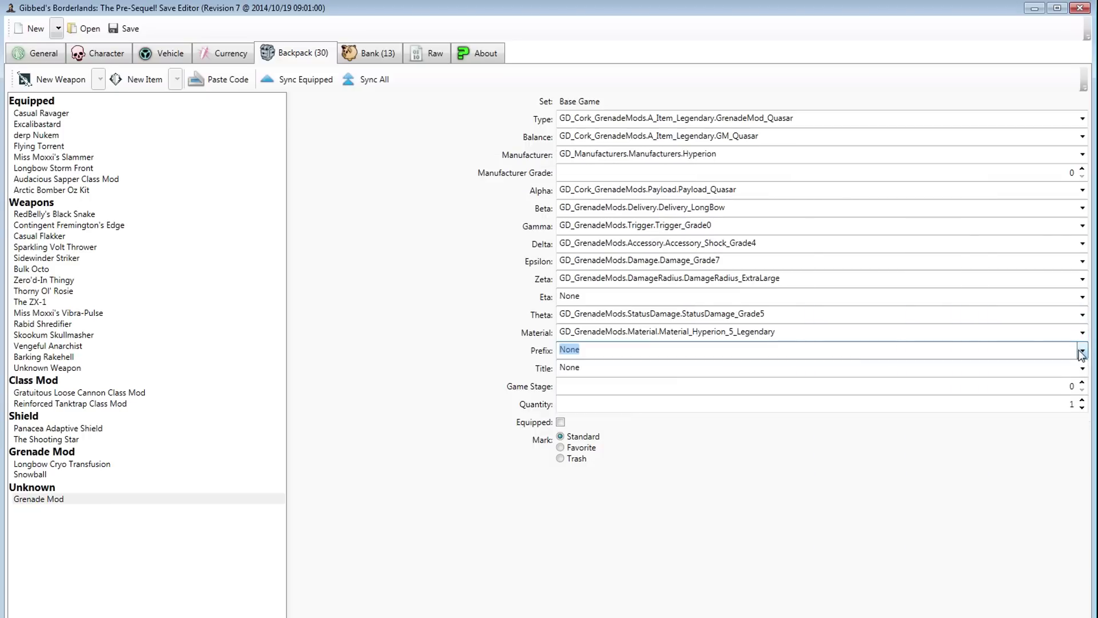
click(1079, 369)
click(1080, 369)
click(1083, 372)
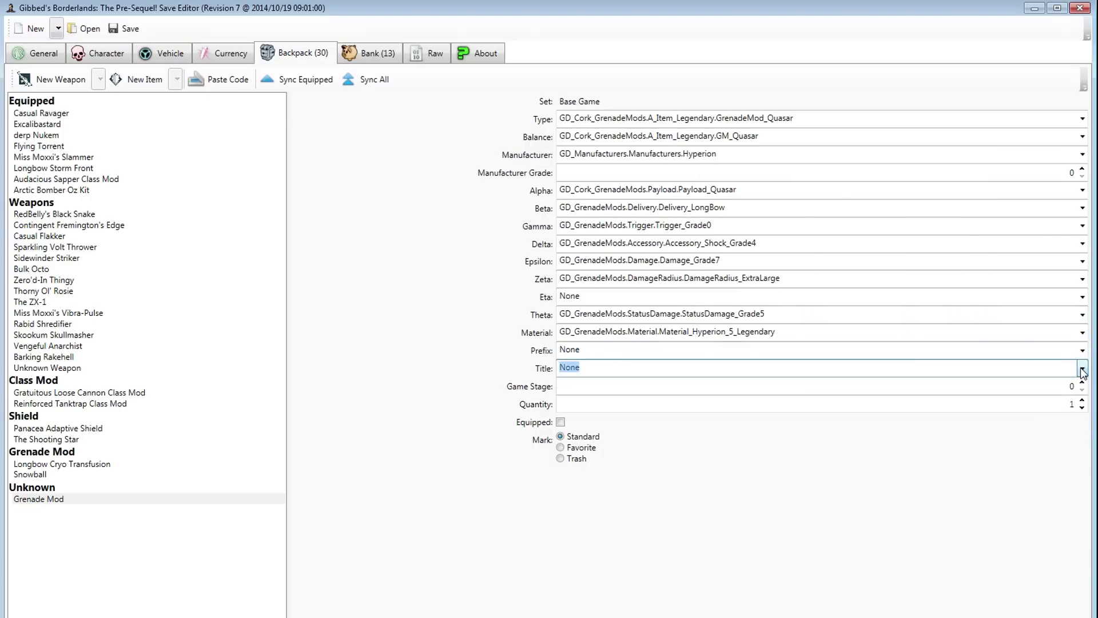
click(737, 240)
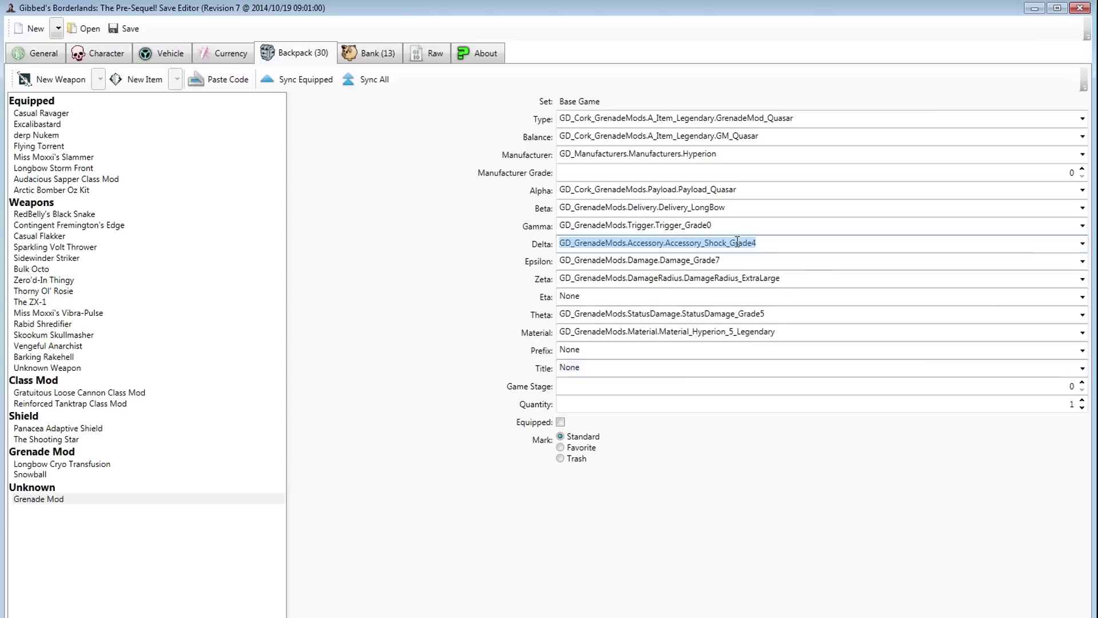
- Reset the grenade mod's zeta, epsilon and delta parts to None
click(1081, 279)
click(1035, 294)
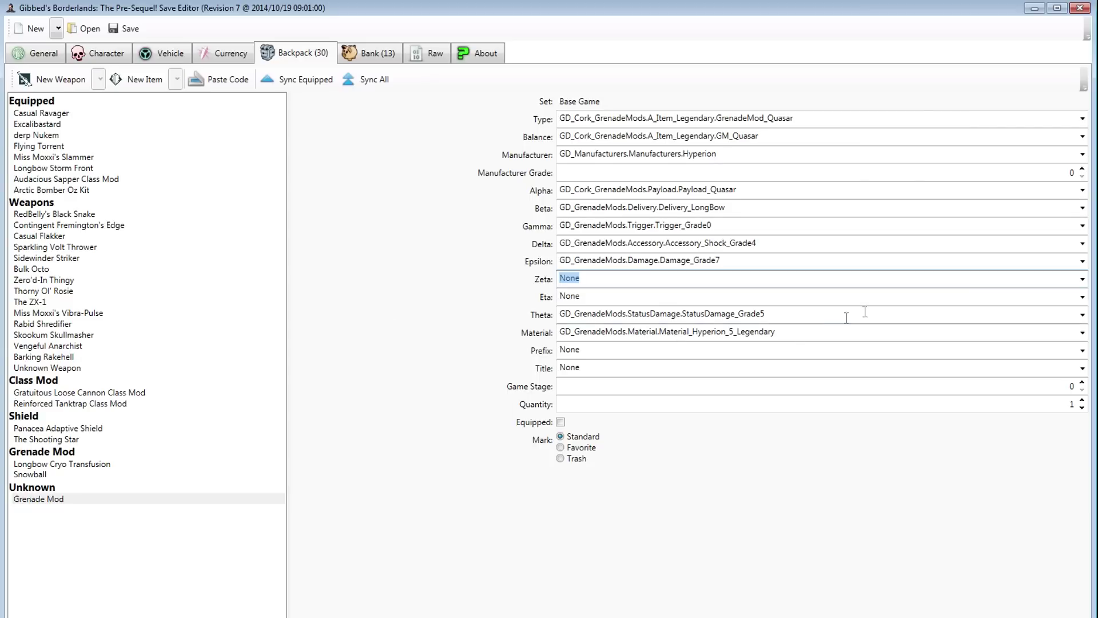
click(1081, 262)
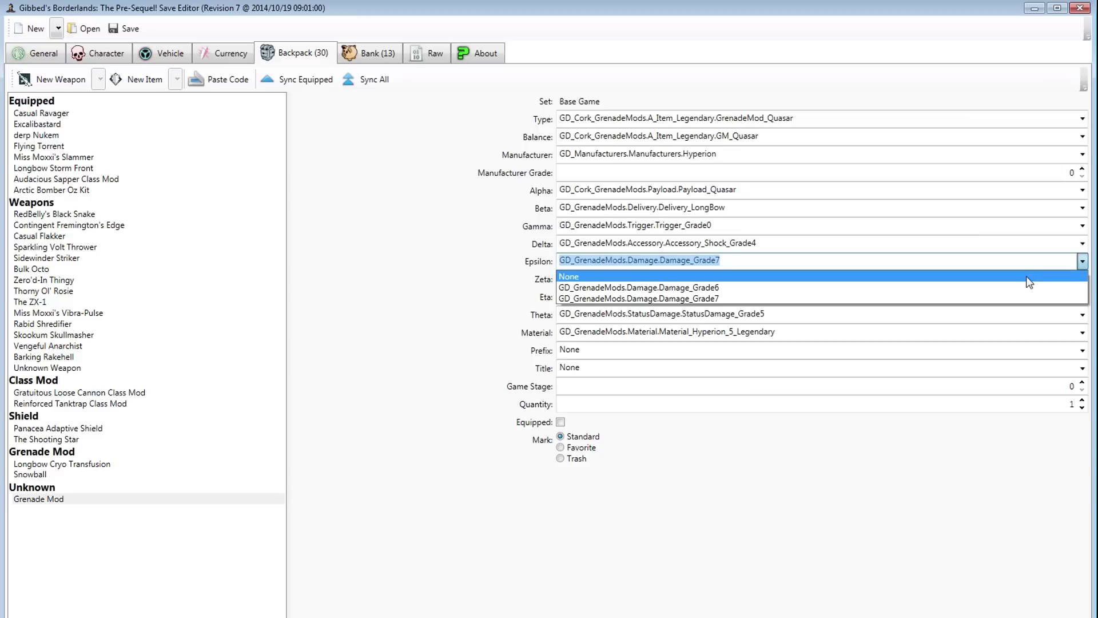
click(1067, 276)
click(1081, 245)
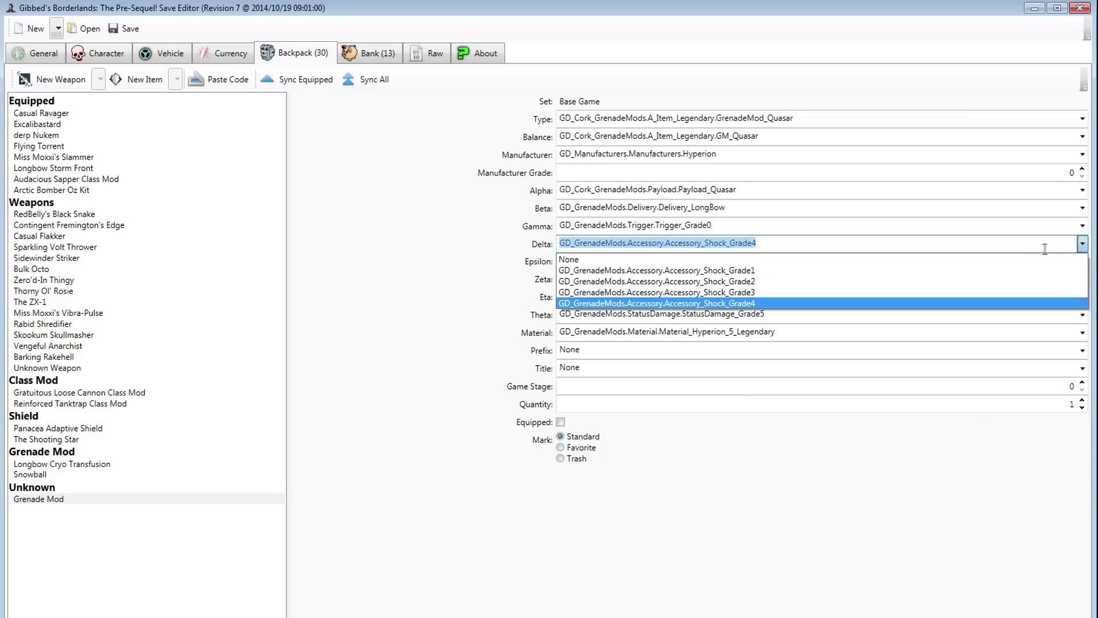
click(1015, 255)
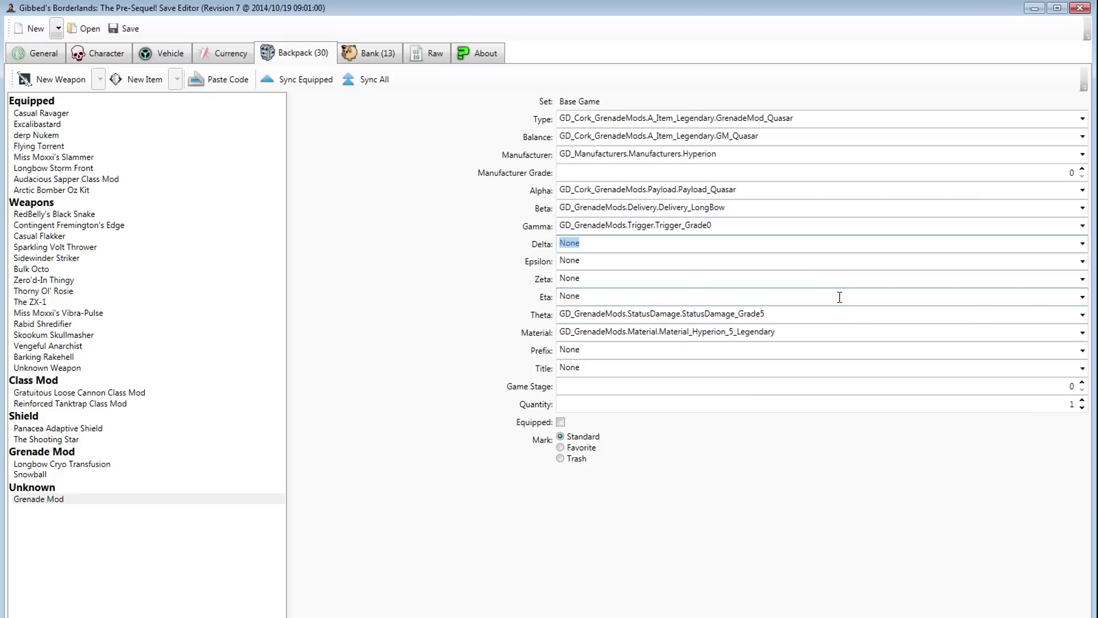
- Examine the grenade mod's gamma and beta options, leaving Trigger_Grade0 and Delivery_LongBow selected
click(1082, 226)
click(1082, 226)
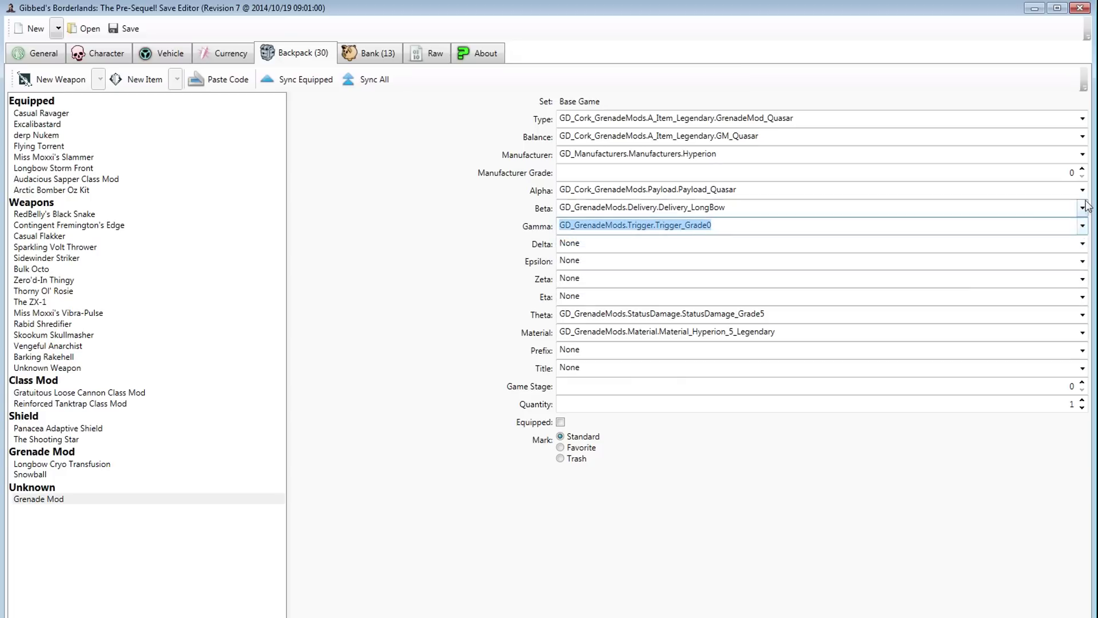
click(1083, 208)
click(1082, 207)
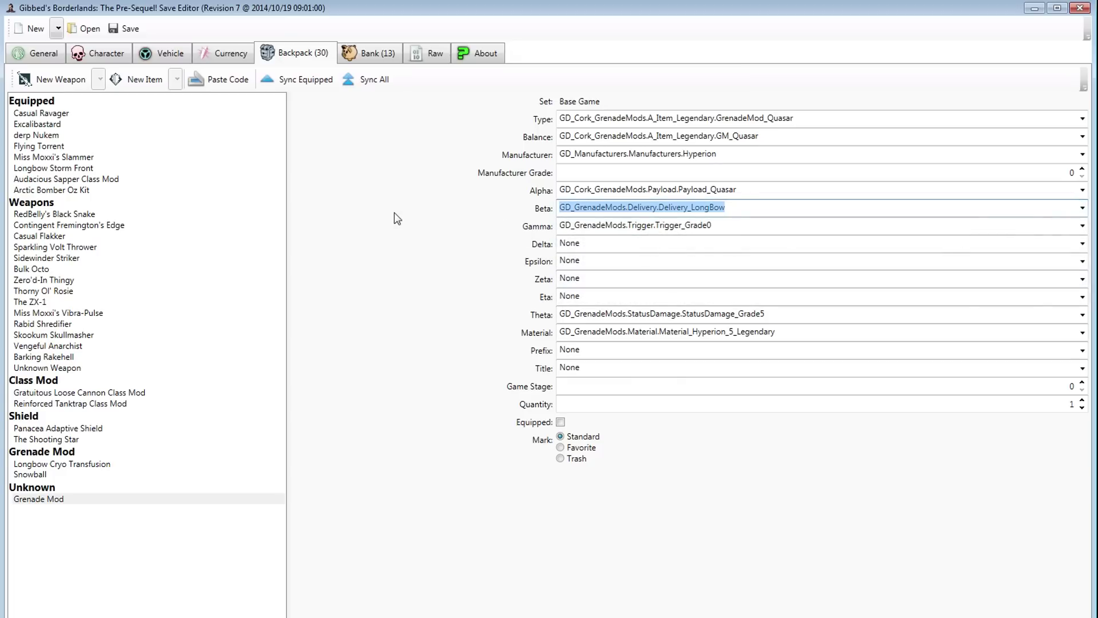
- Glance at the bank contents, then look through the raw save data entries, including LevelChallengeUnlocks and NumChallengePrestiges
click(397, 51)
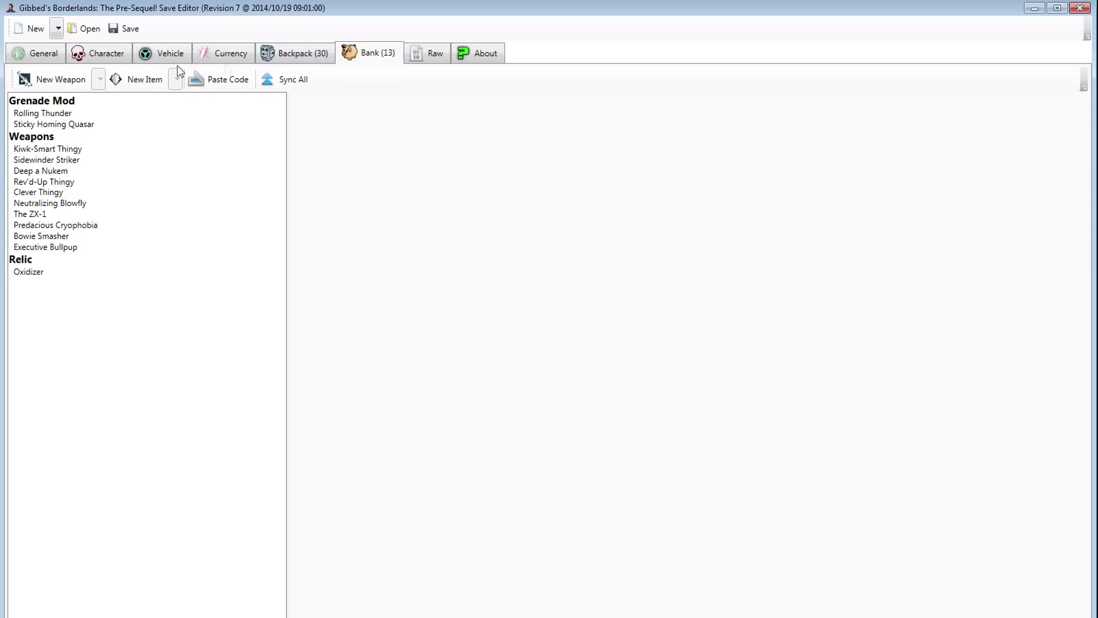
click(54, 203)
click(424, 56)
click(211, 237)
click(211, 245)
click(199, 267)
click(216, 341)
click(211, 264)
click(161, 397)
click(156, 268)
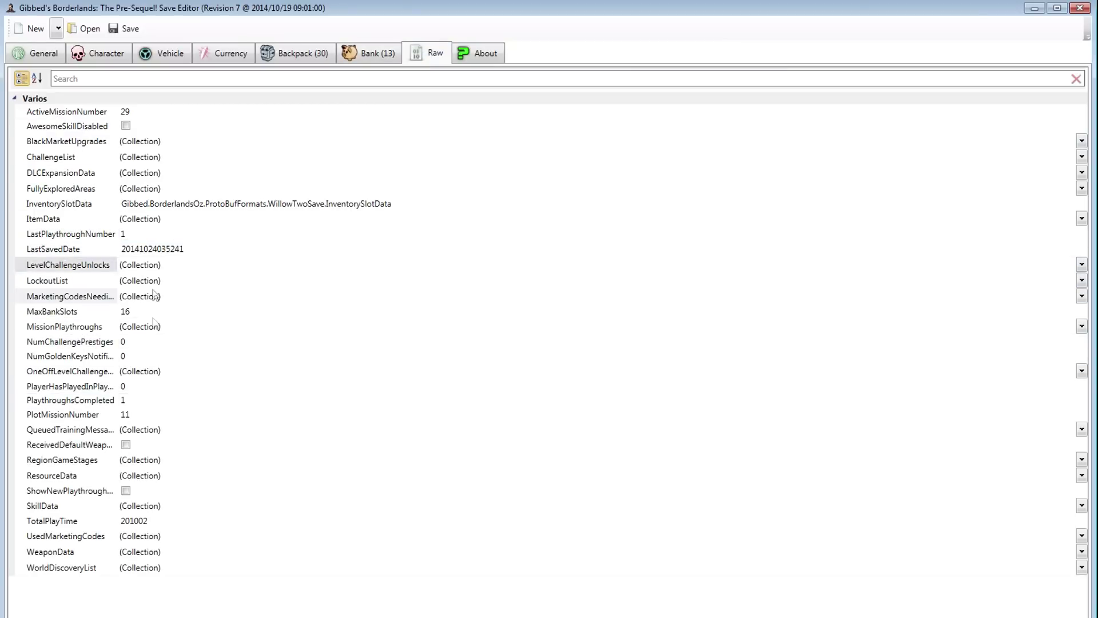
click(177, 341)
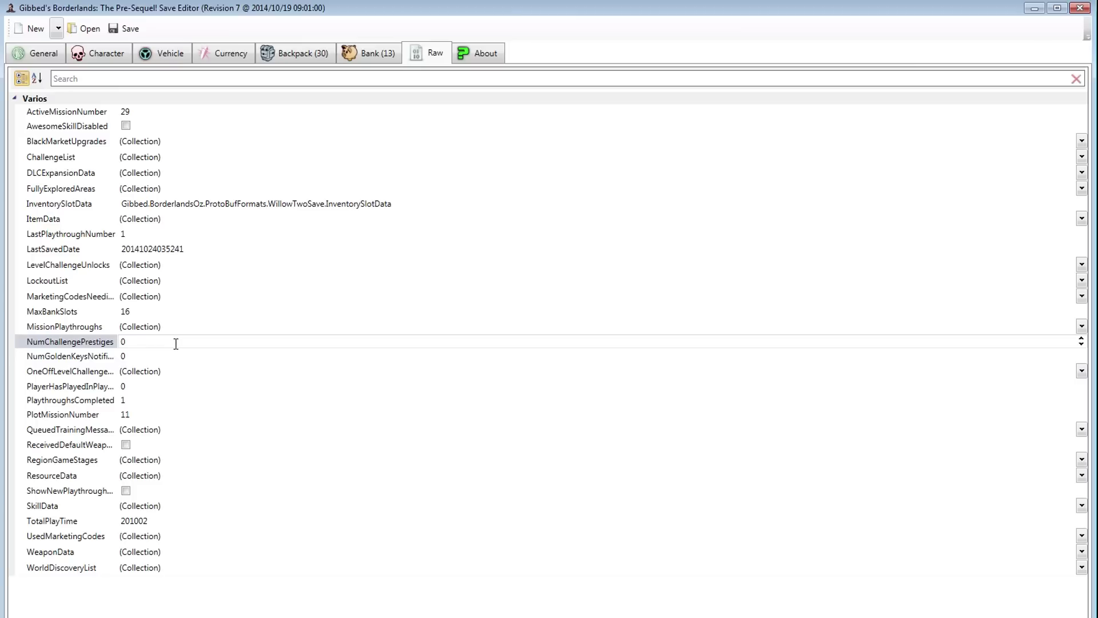
- Open the MissionPlaythroughs collection and compare its MissionPlaythroughData entries
click(160, 331)
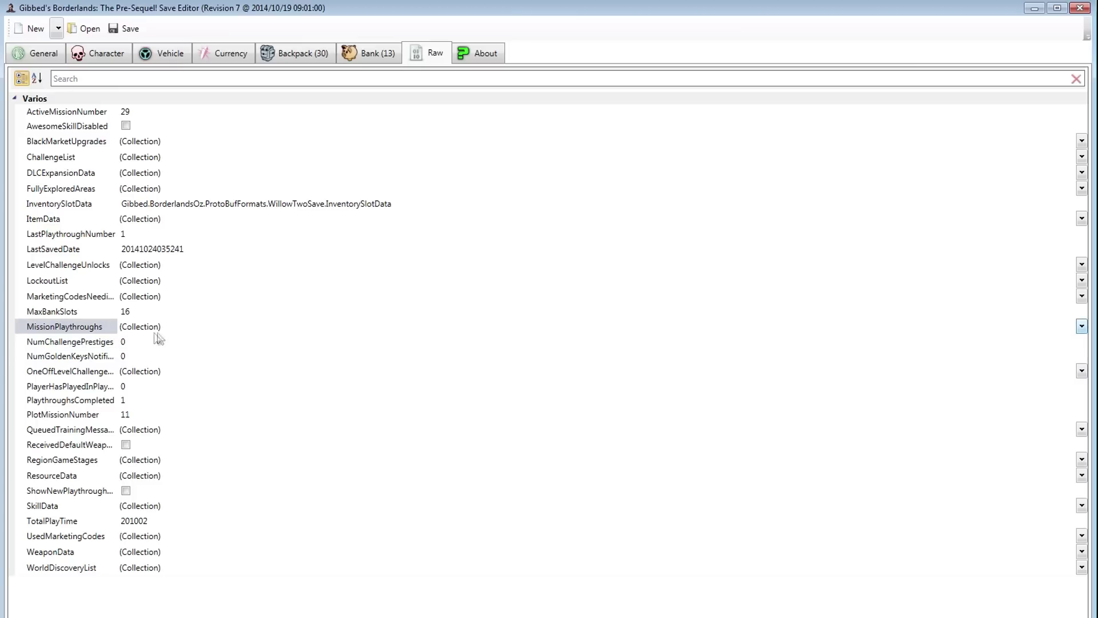
click(129, 331)
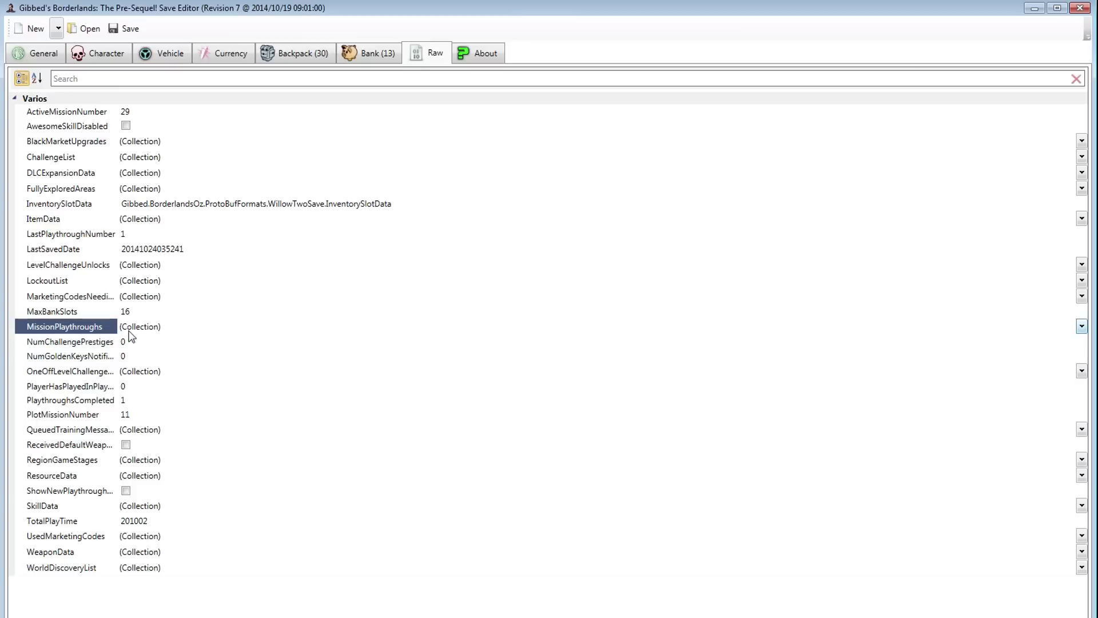
double_click(131, 334)
click(421, 267)
click(423, 275)
click(430, 256)
click(424, 269)
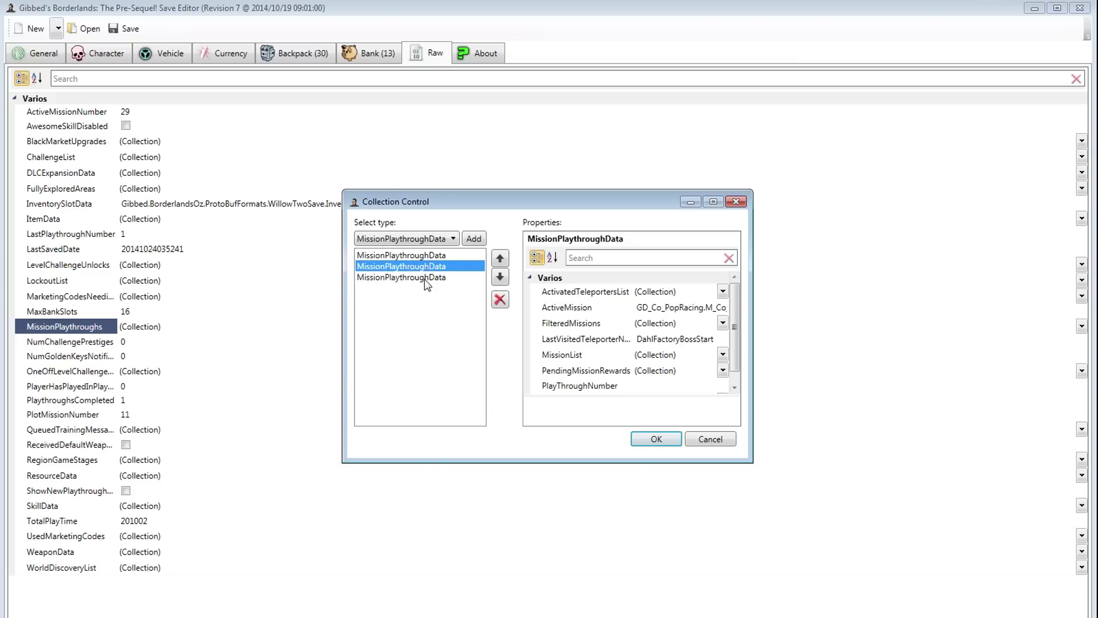
click(425, 278)
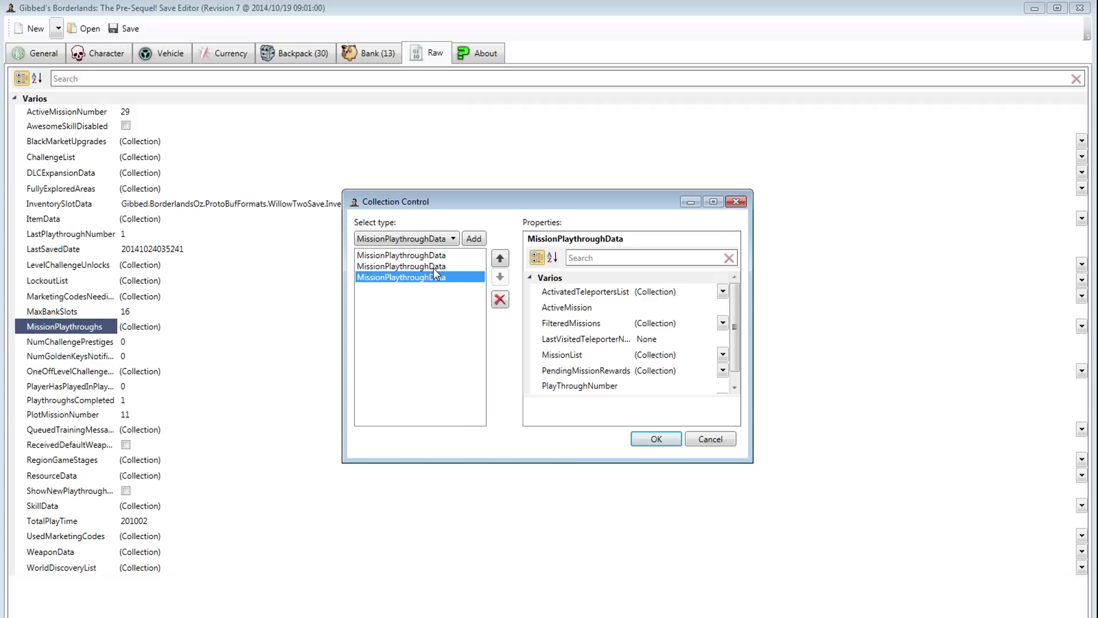
- Open the MissionList of the second playthrough in a widened dialog and inspect MissionData entries near the end, including GD_Co_Detention.M_Detention
click(433, 267)
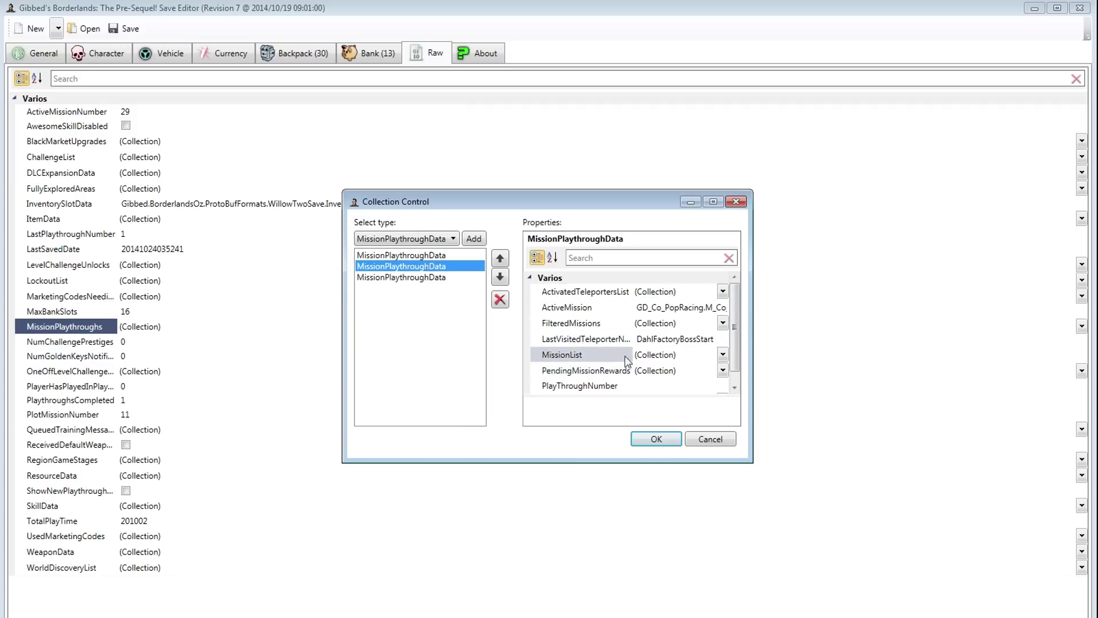
click(652, 358)
click(722, 355)
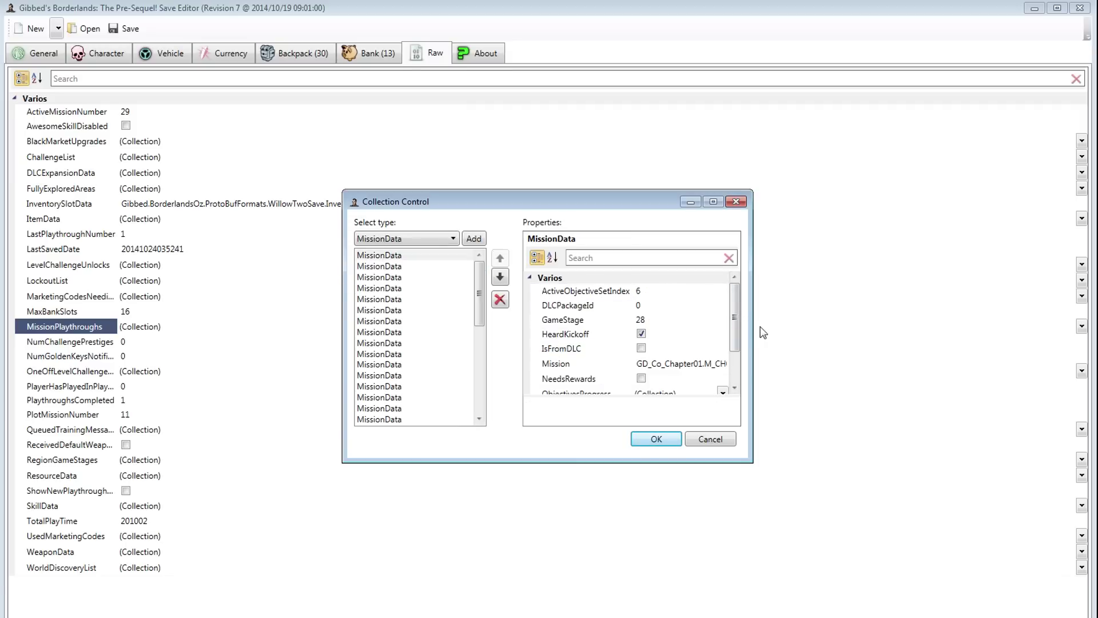
drag(752, 341, 1063, 341)
scroll(493, 336, down, 5)
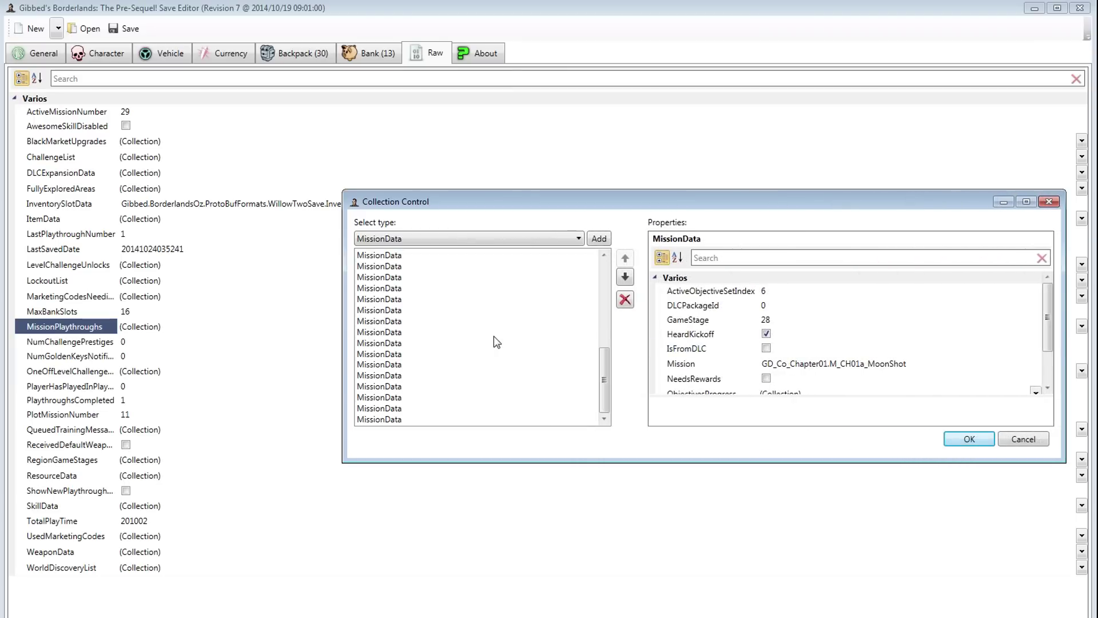
click(493, 335)
click(452, 366)
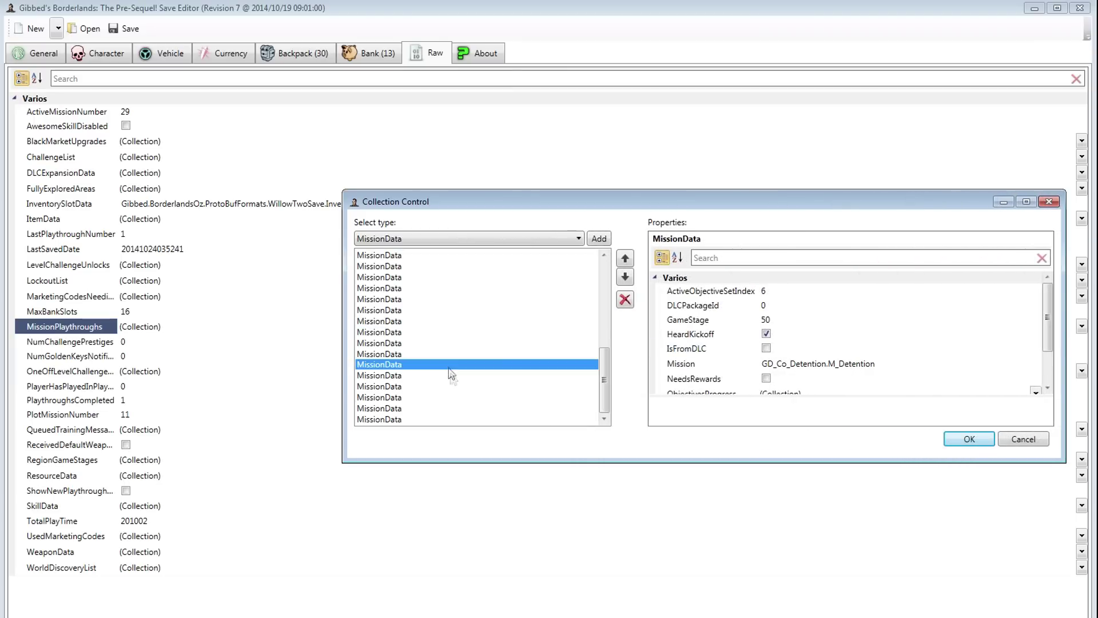
click(464, 388)
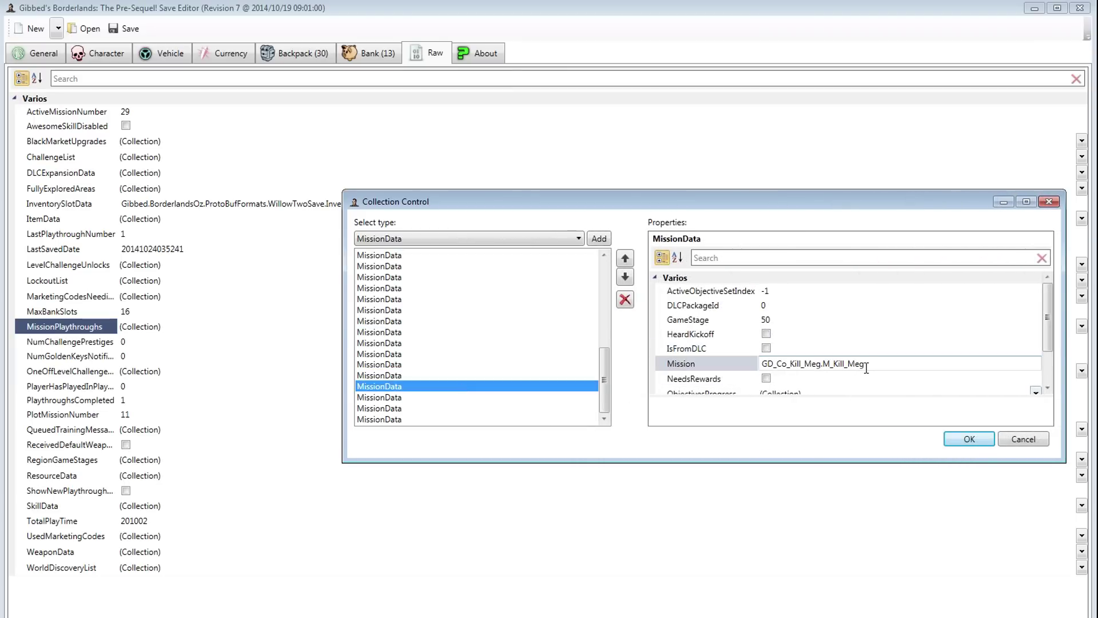
- Examine the GD_Co_Kill_Meg.M_Kill_Meg mission's properties, including GameStage, ObjectivesProgress and Status
drag(832, 207, 704, 213)
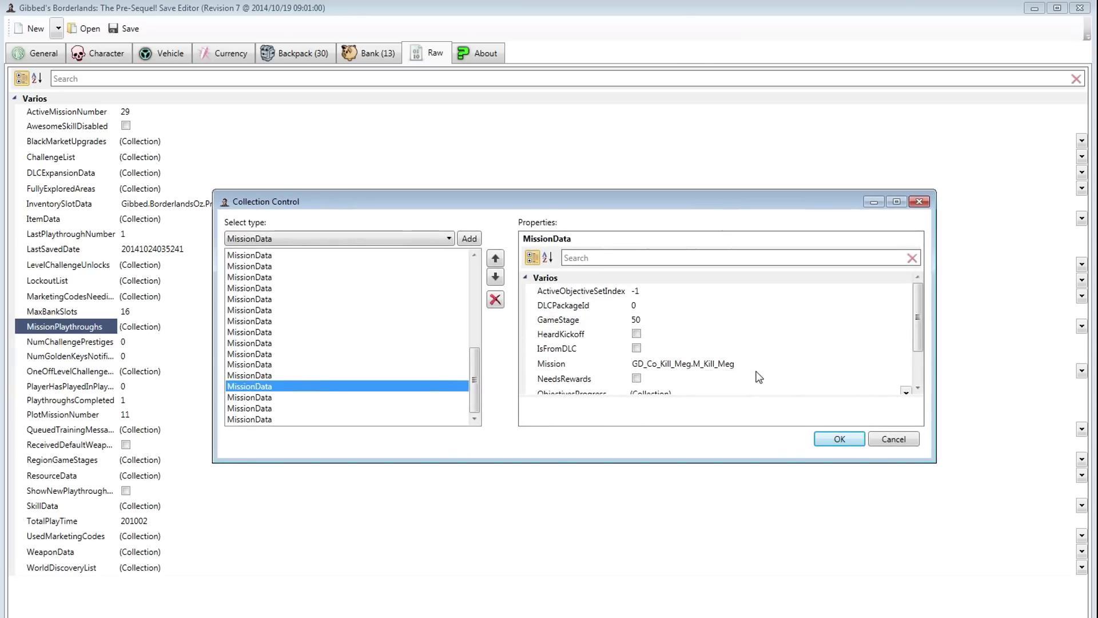
scroll(908, 351, down, 2)
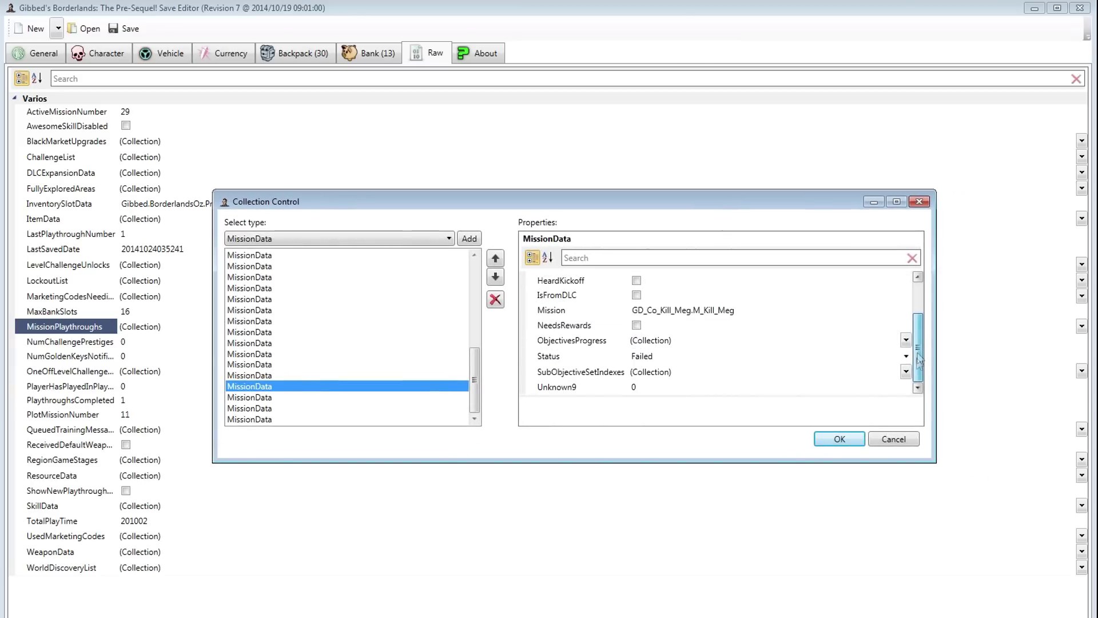
scroll(801, 338, up, 2)
click(643, 316)
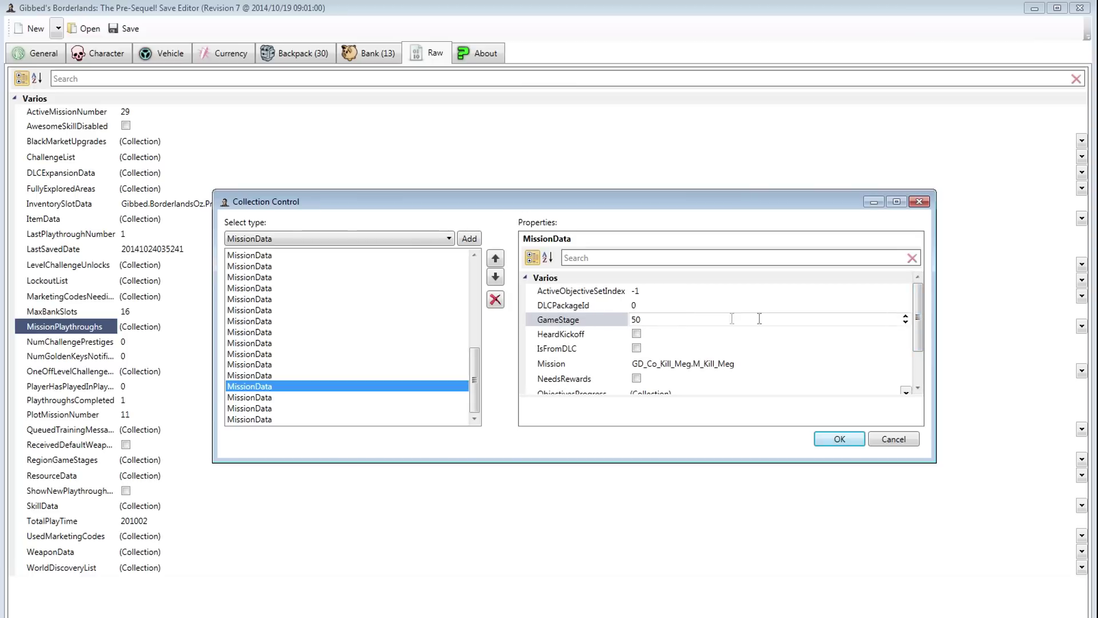
scroll(906, 324, down, 2)
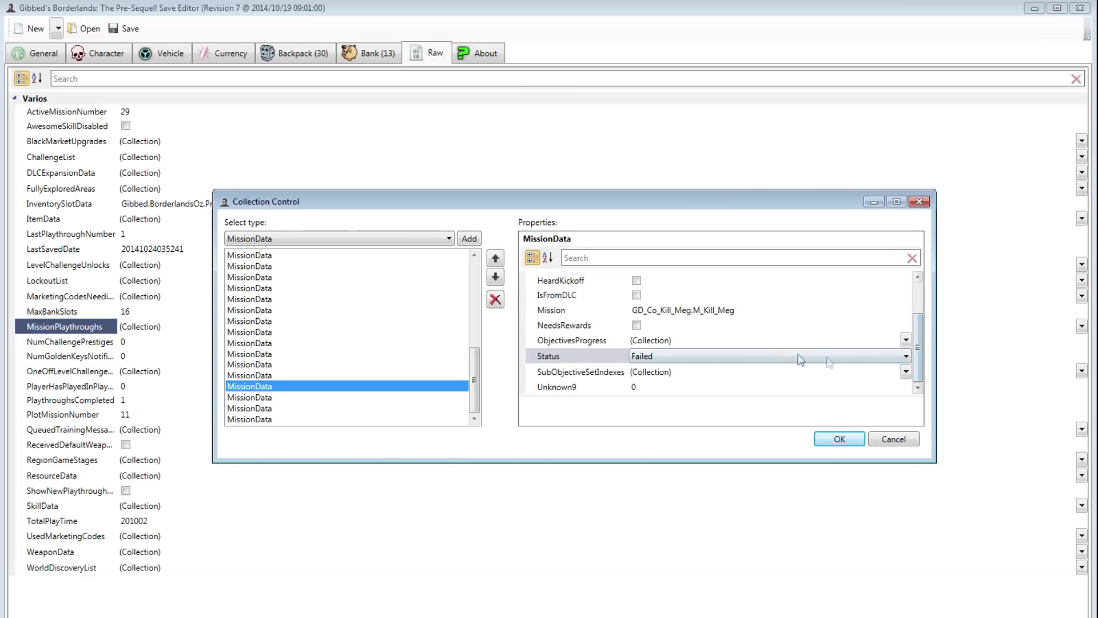
click(835, 341)
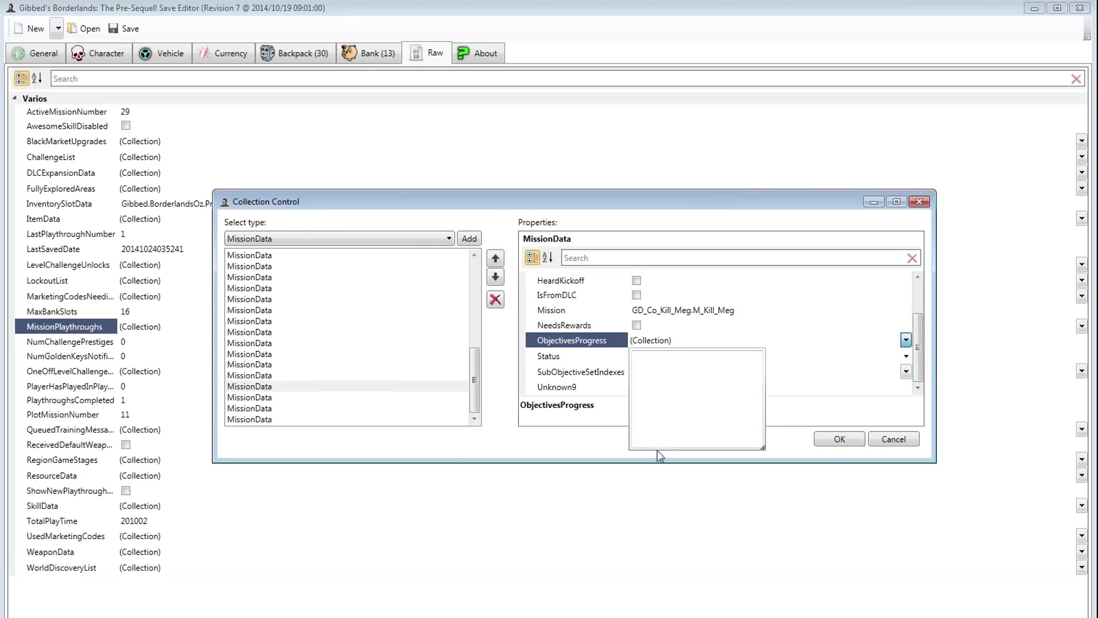
click(668, 342)
double_click(668, 342)
click(652, 335)
click(651, 328)
click(651, 340)
click(645, 327)
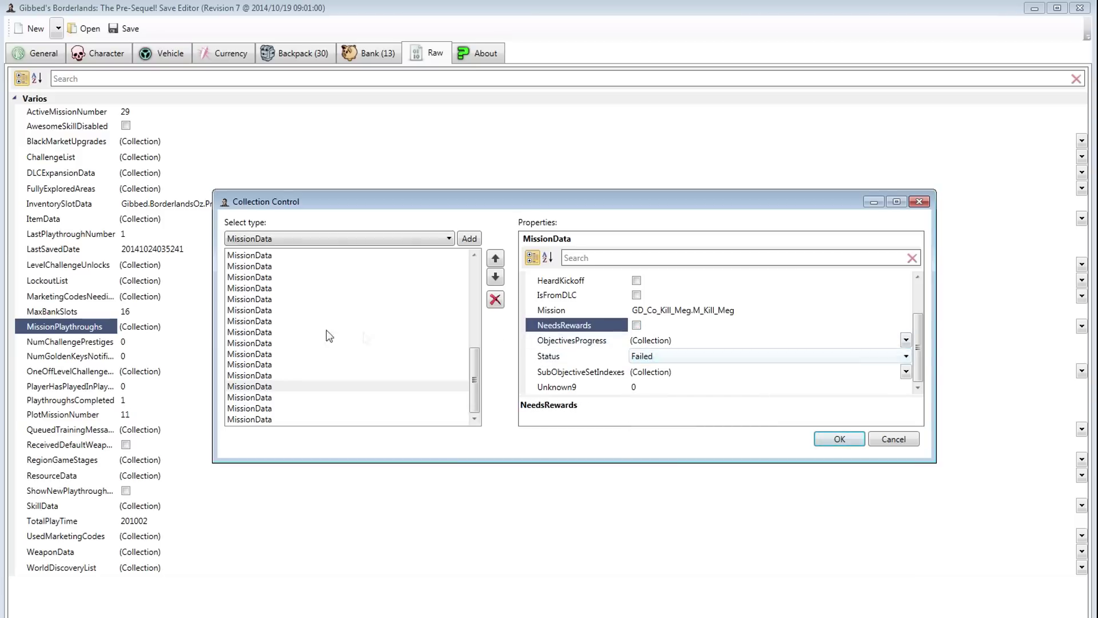
- Examine the GD_Co_Detention.M_Detention mission's ObjectivesProgress and Status options, then close both mission collection dialogs
click(299, 365)
click(650, 342)
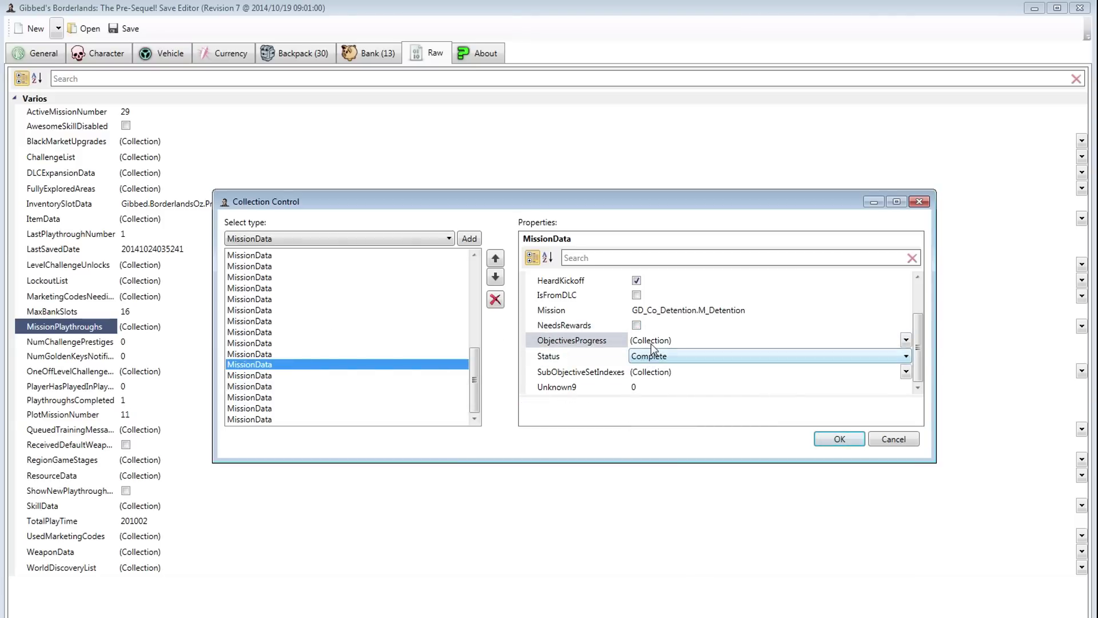
click(651, 342)
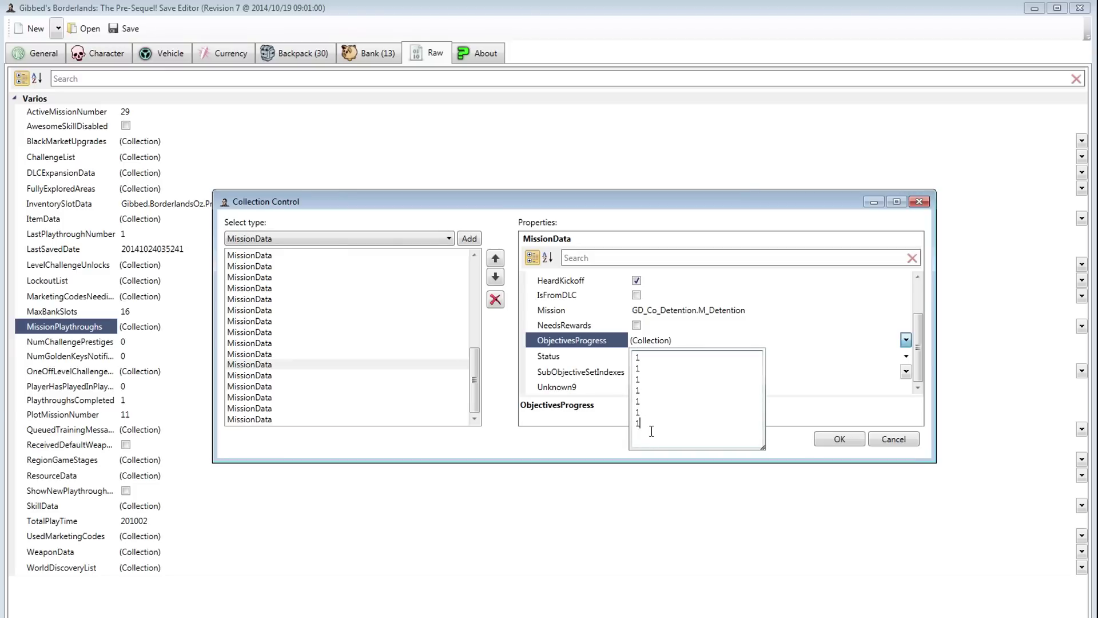
click(653, 342)
click(651, 355)
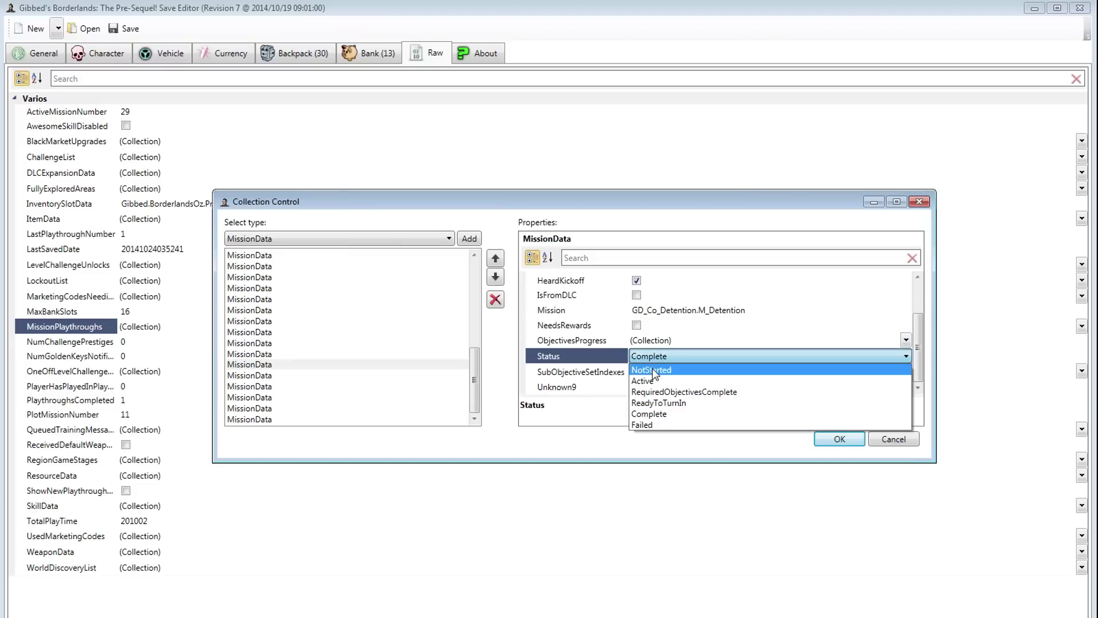
click(650, 358)
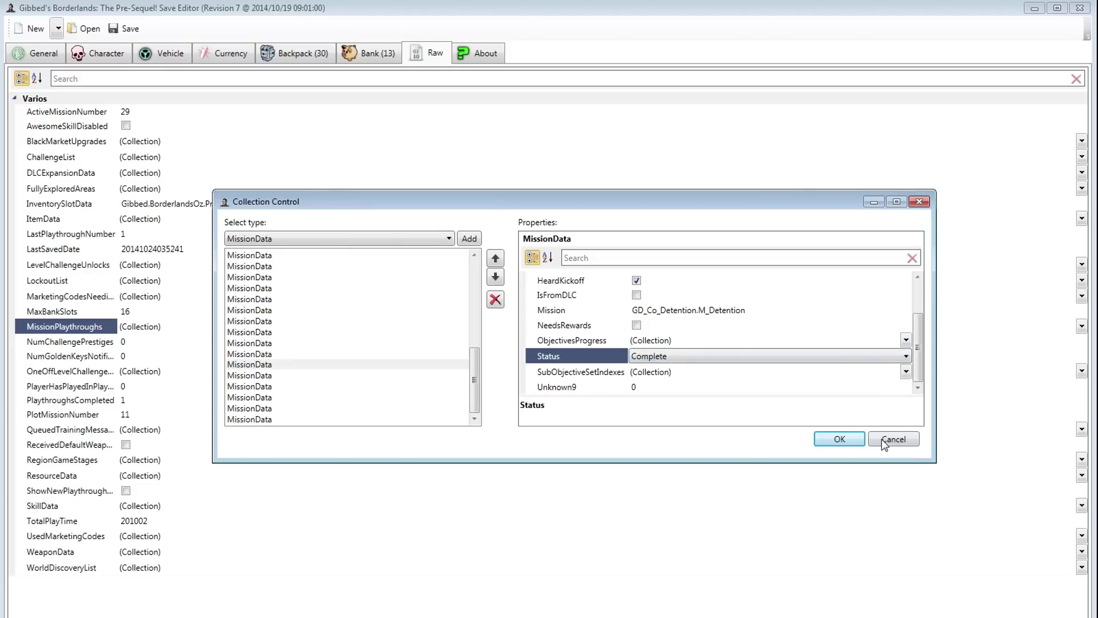
click(839, 439)
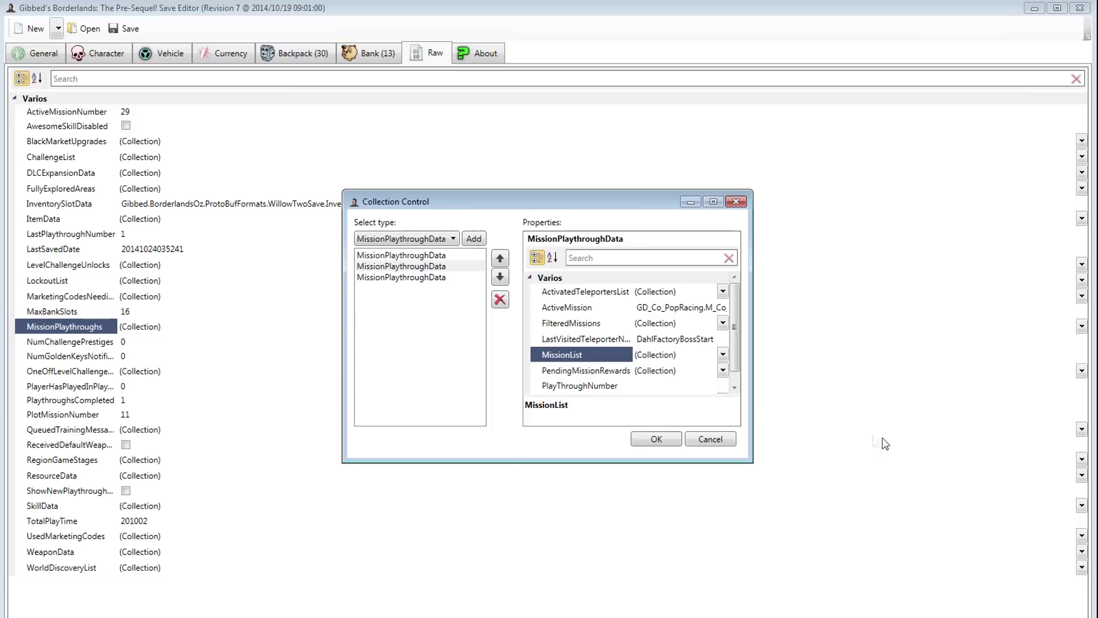
click(735, 203)
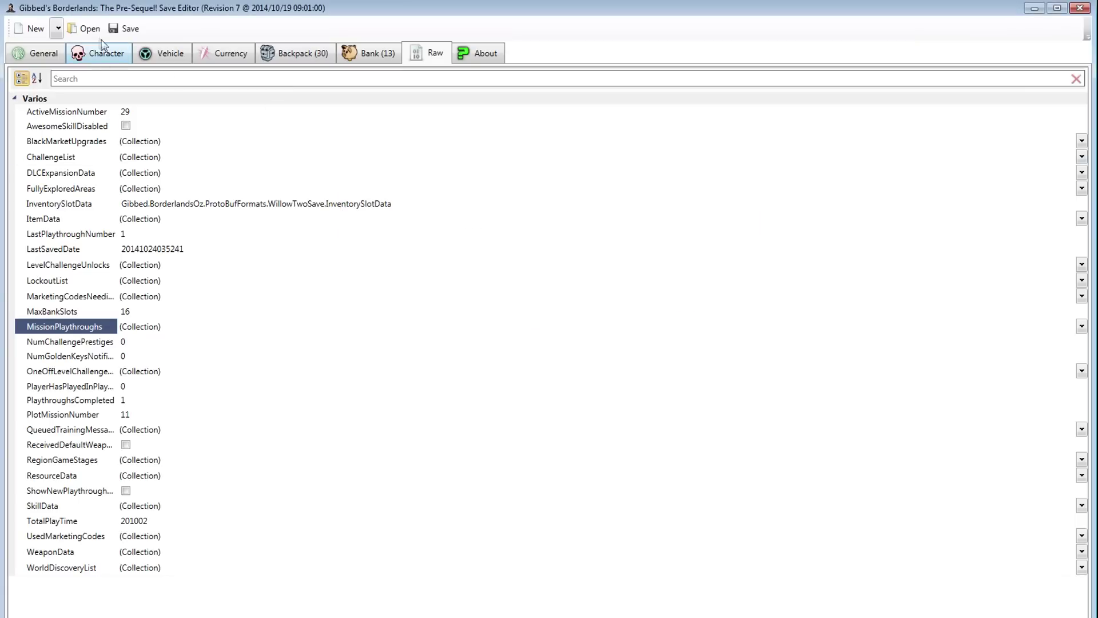
- Choose Save0001.sav in the profile's SaveData subfolder as the save target, then cancel saving
click(137, 36)
double_click(504, 206)
click(504, 206)
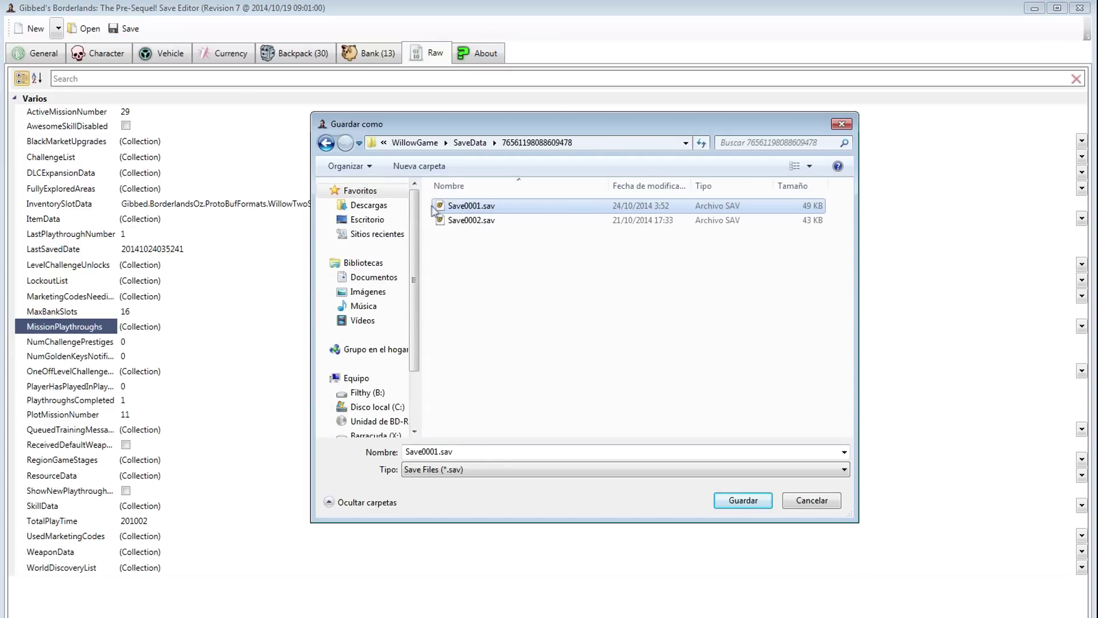
click(805, 501)
- Set the save's platform to PS3 in the general save settings
click(33, 54)
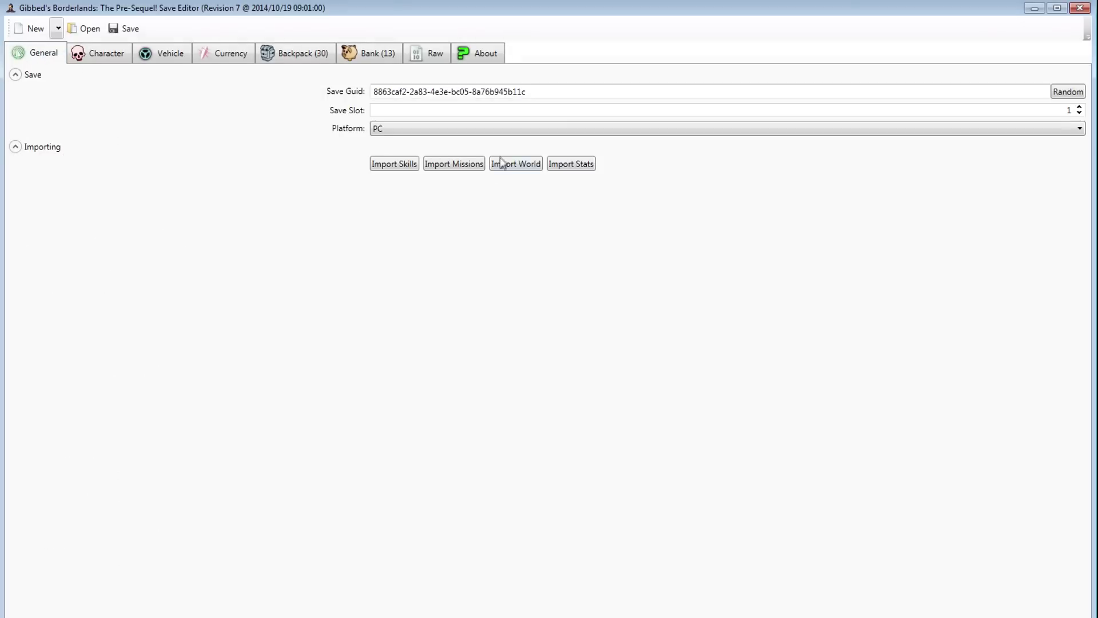
click(439, 130)
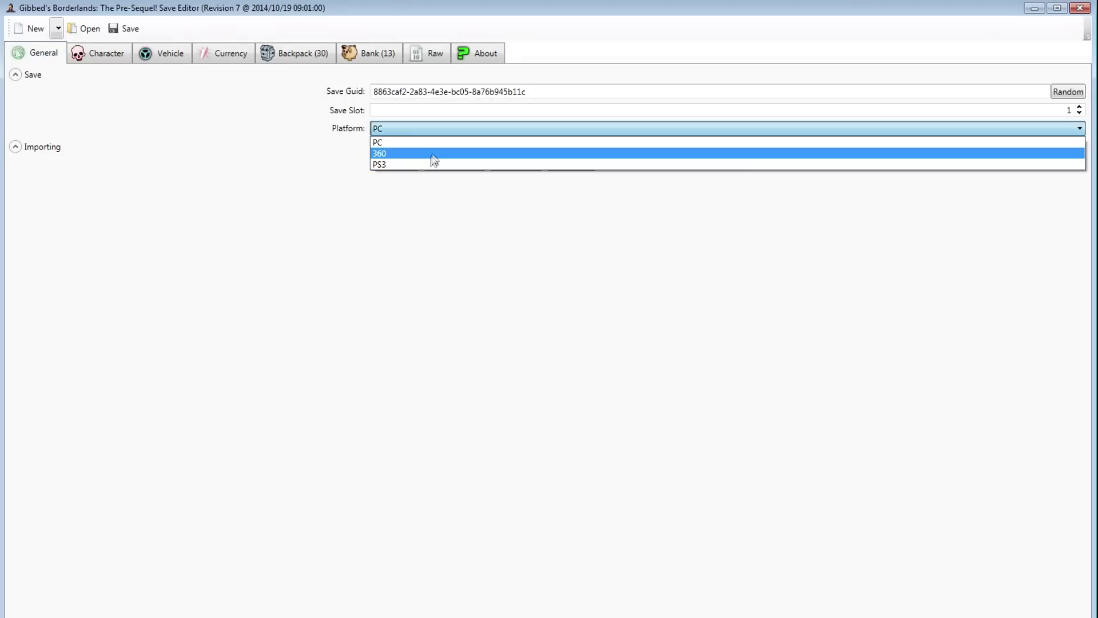
click(431, 152)
- Bring up the save dialog for the PS3 version of the save and cancel it
click(123, 29)
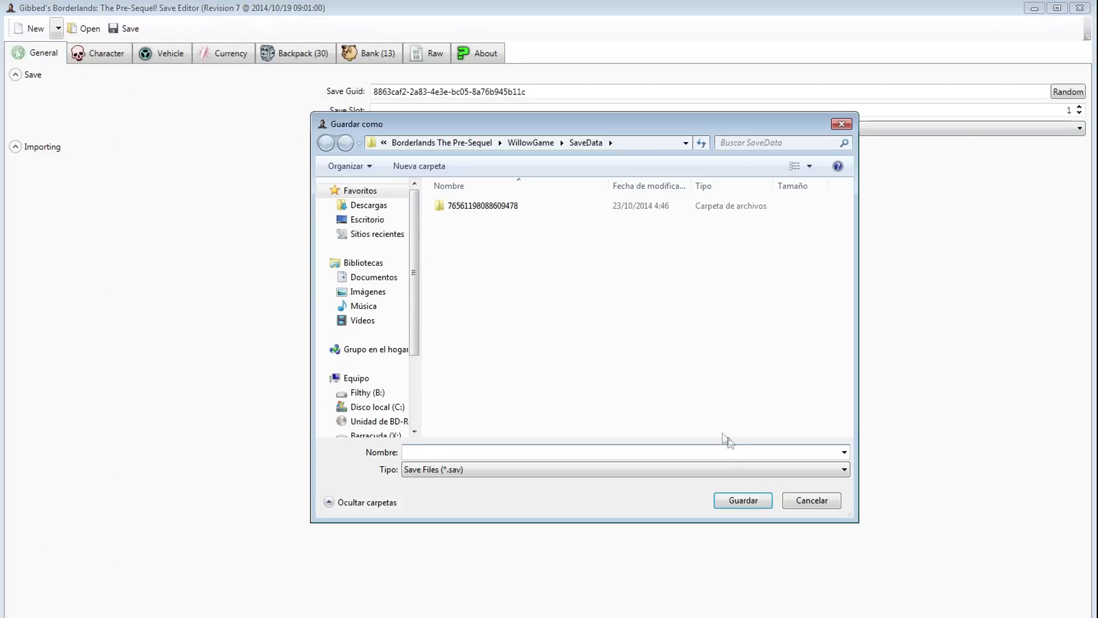
click(740, 474)
click(740, 483)
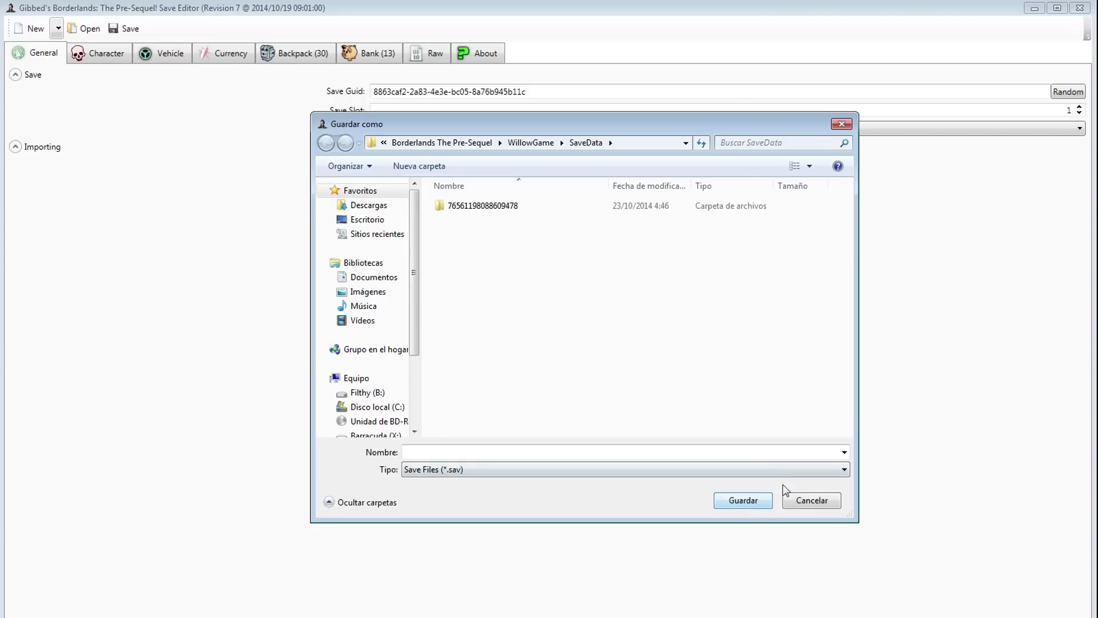
click(795, 501)
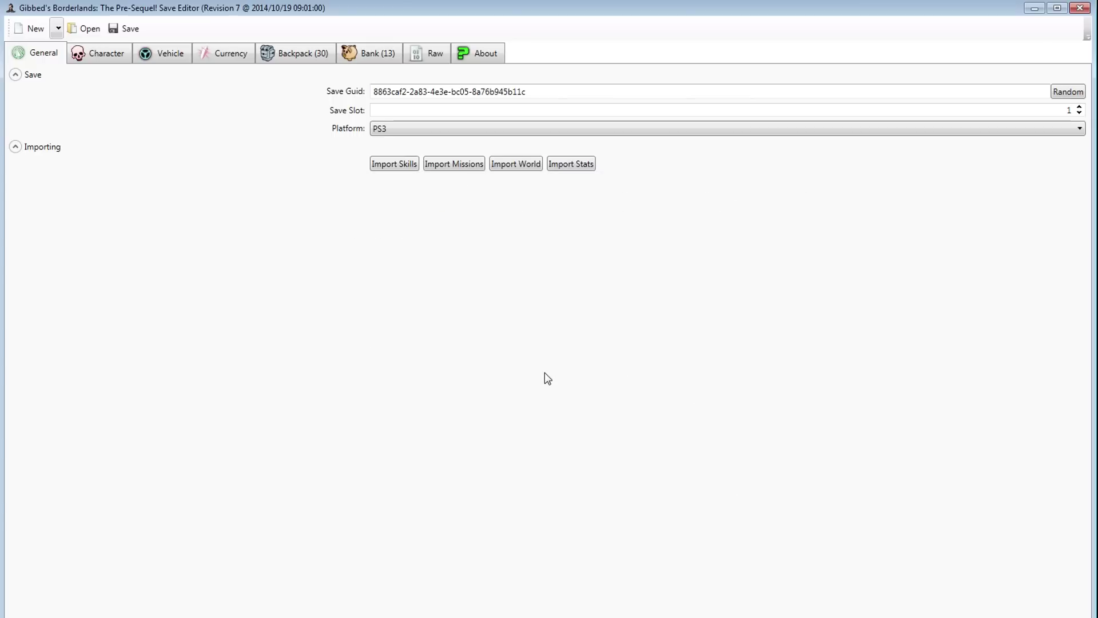